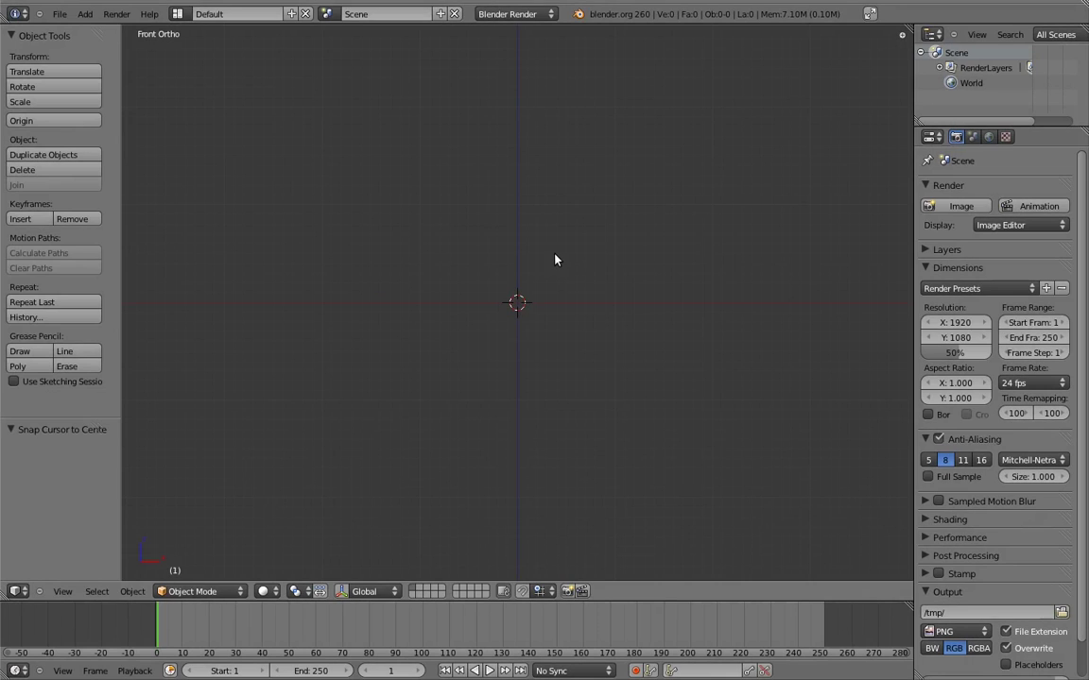
Step: Add a single-bone armature, enter Edit Mode and switch to the Right side view
key(shift+a)
mouse_move(557, 256)
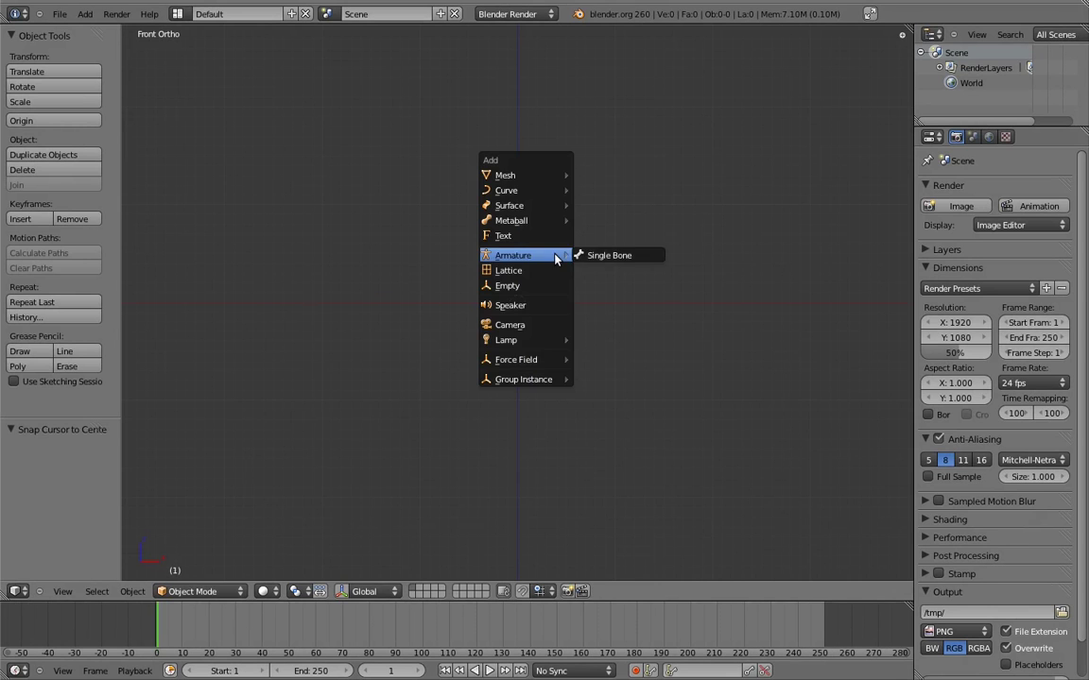
click(607, 257)
key(Tab)
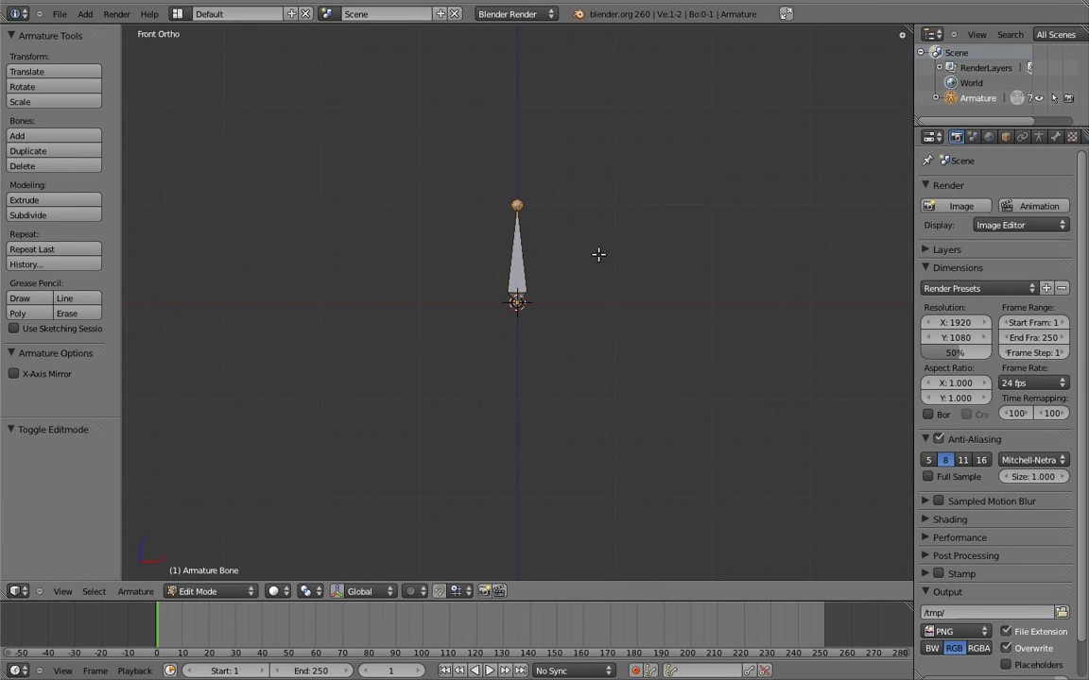
key(KP_6)
key(KP_3)
Step: Add two more bones at the 3D cursor and move them down below the first bone
click(583, 256)
key(shift+a)
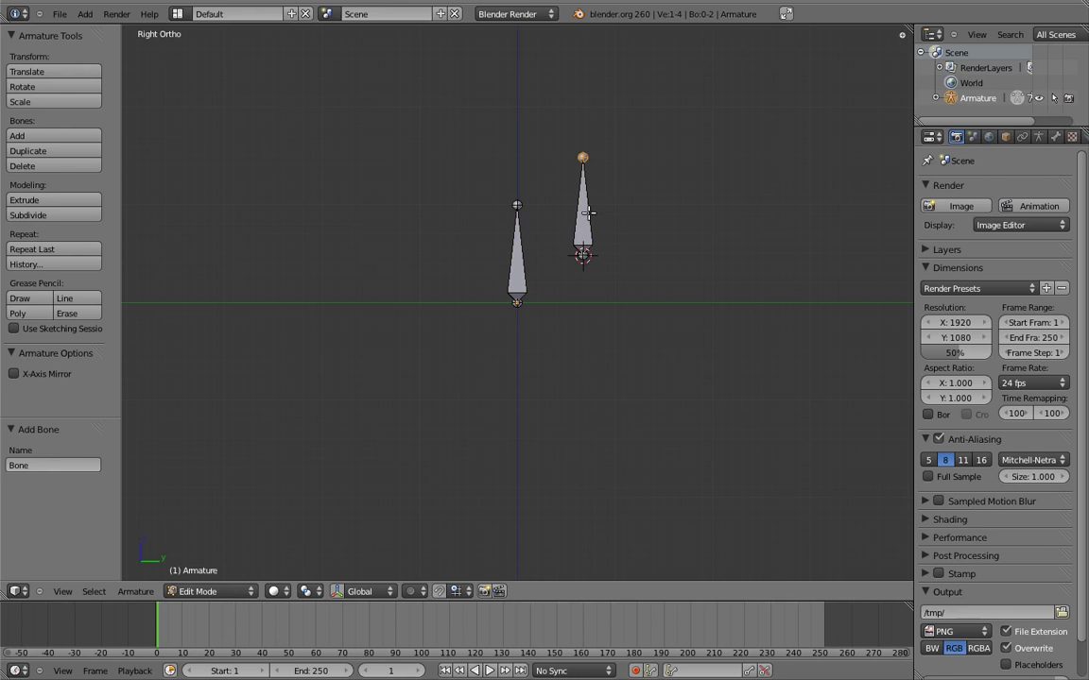
right_click(588, 216)
key(g)
click(577, 331)
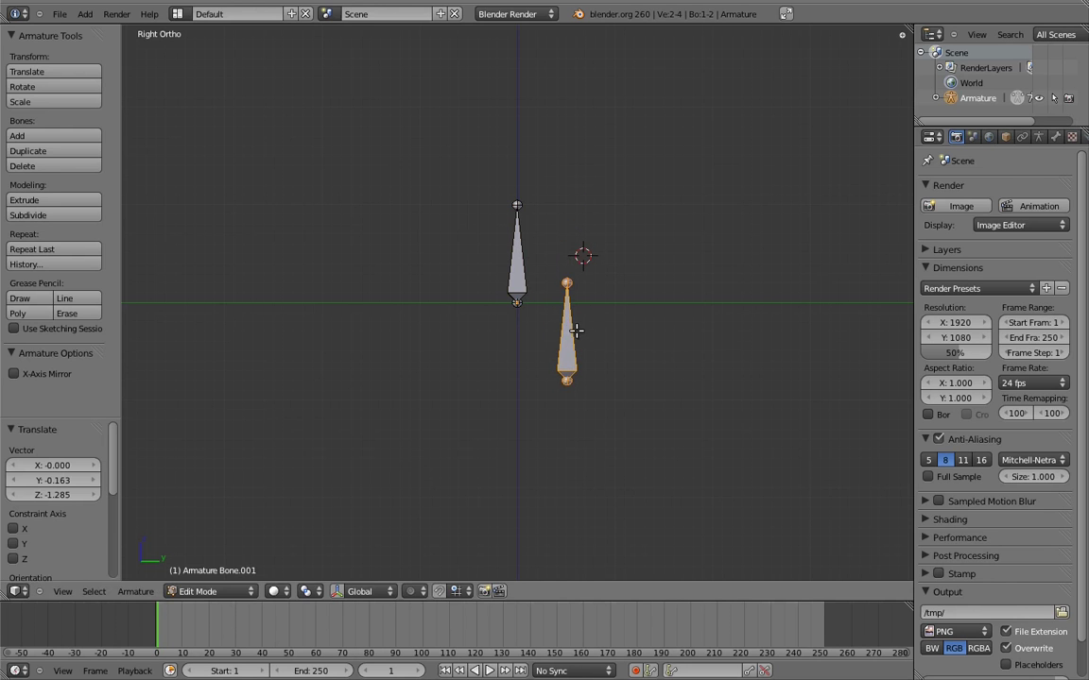
key(shift+a)
right_click(578, 206)
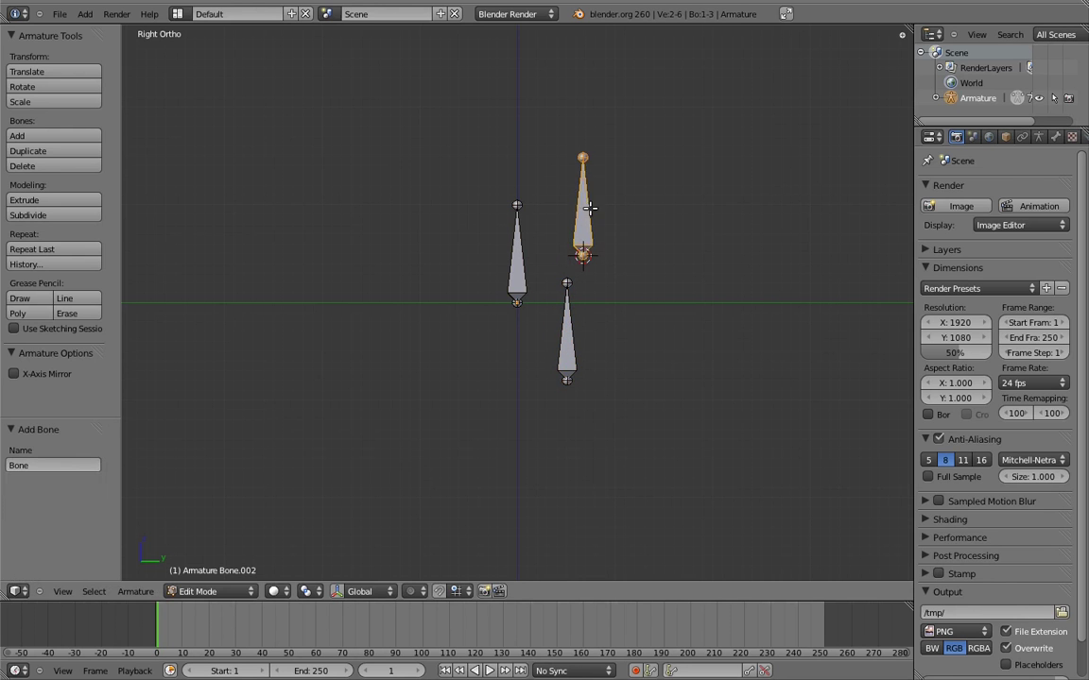
key(g)
click(470, 414)
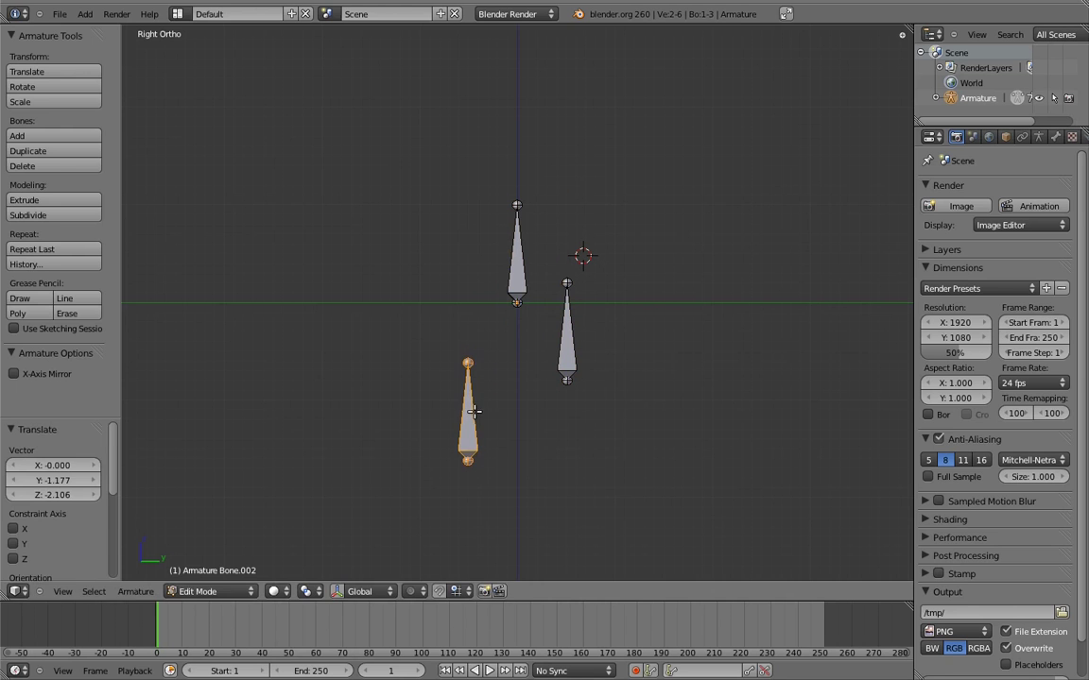
Step: Rotate the middle bone, place it just below the top bone and lower its end
right_click(571, 257)
key(r)
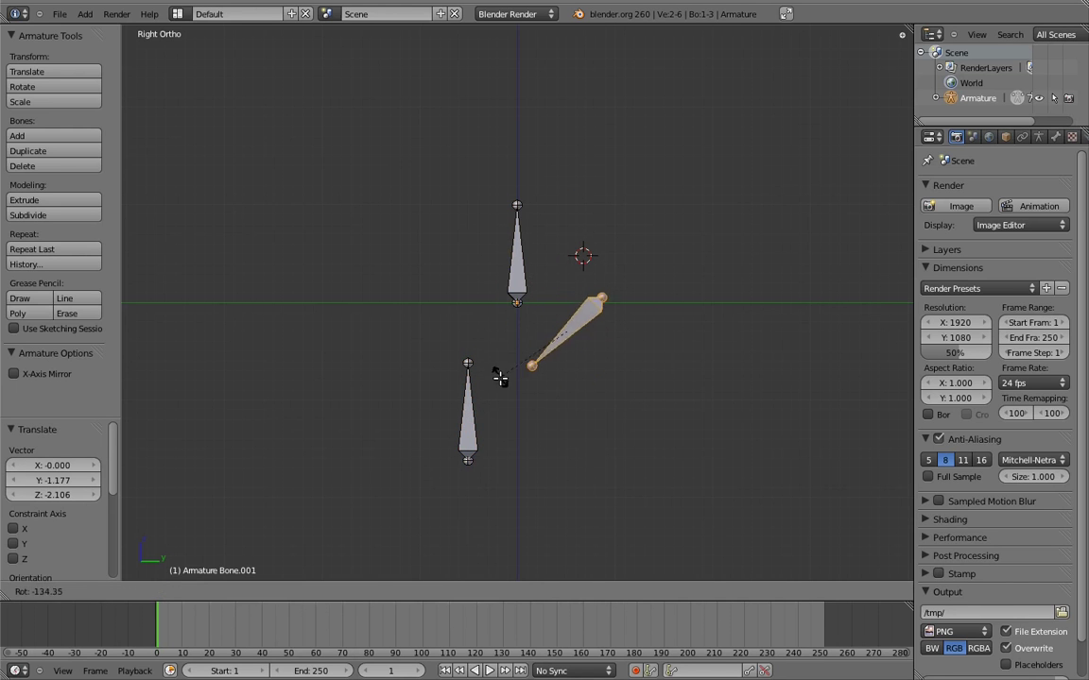
click(506, 388)
key(g)
click(482, 370)
right_click(481, 376)
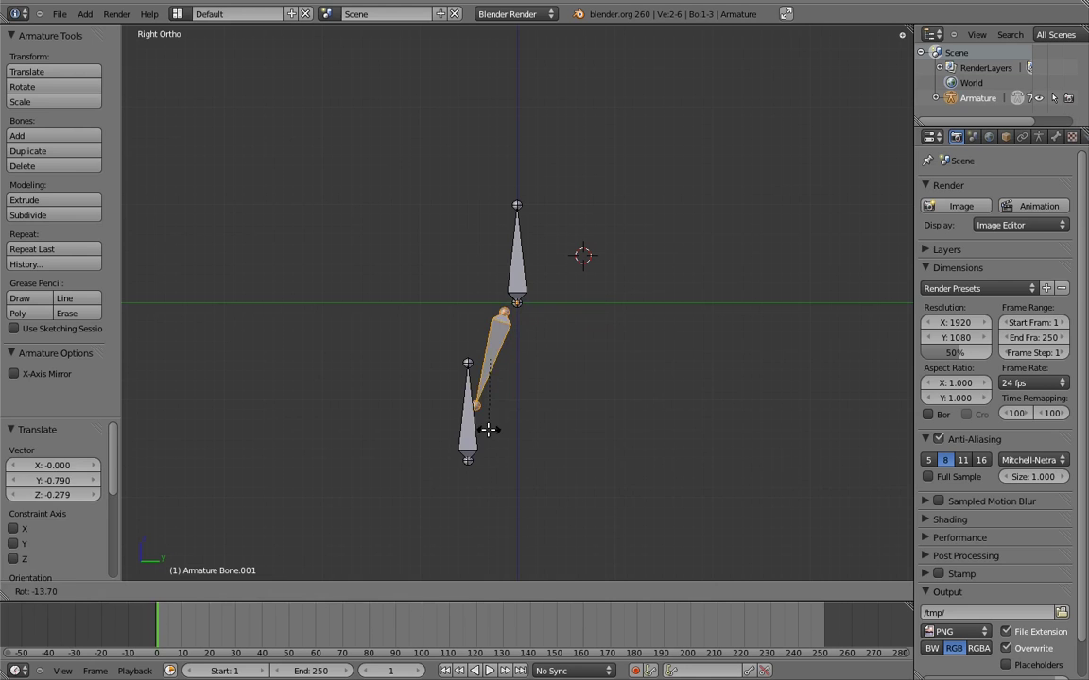
key(g)
click(492, 438)
Step: Rotate the lower bone and place it under the knee to complete the bent leg
right_click(470, 426)
key(r)
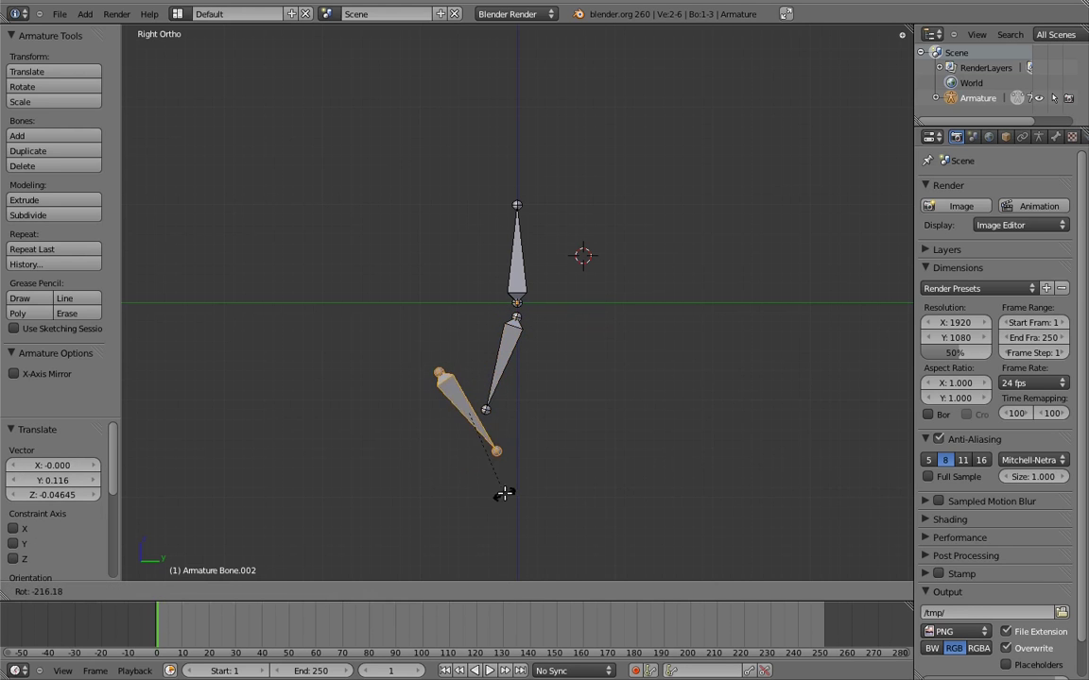
click(479, 498)
key(g)
click(506, 440)
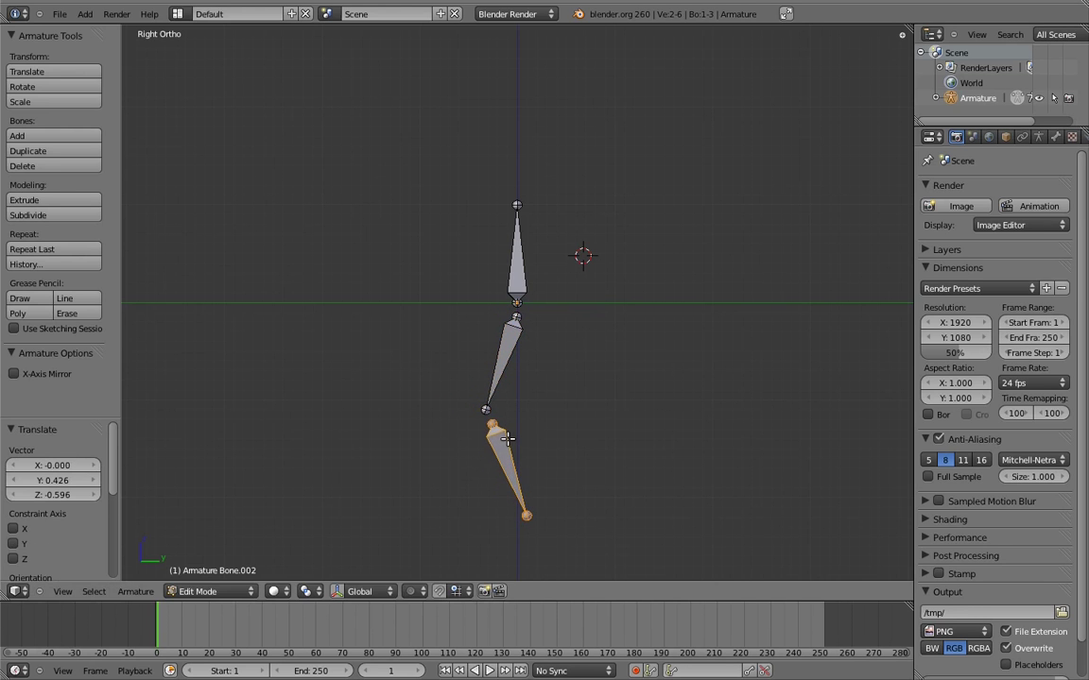
right_click(504, 365)
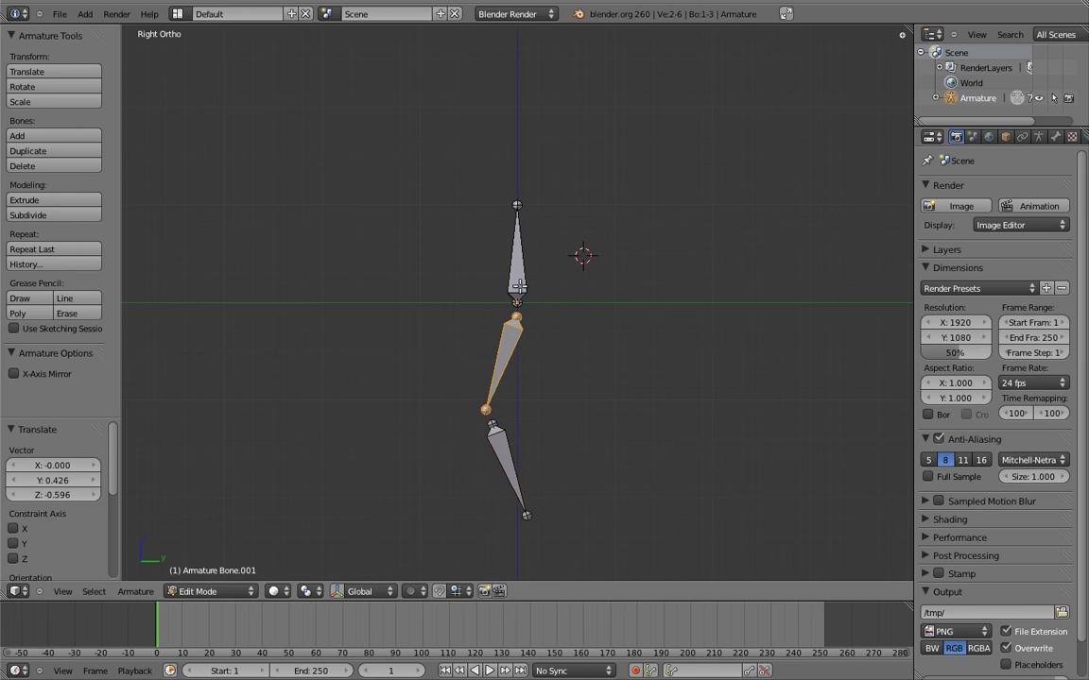
Step: Parent the middle bone to the top bone with Keep Offset
shift+right_click(516, 244)
key(ctrl+p)
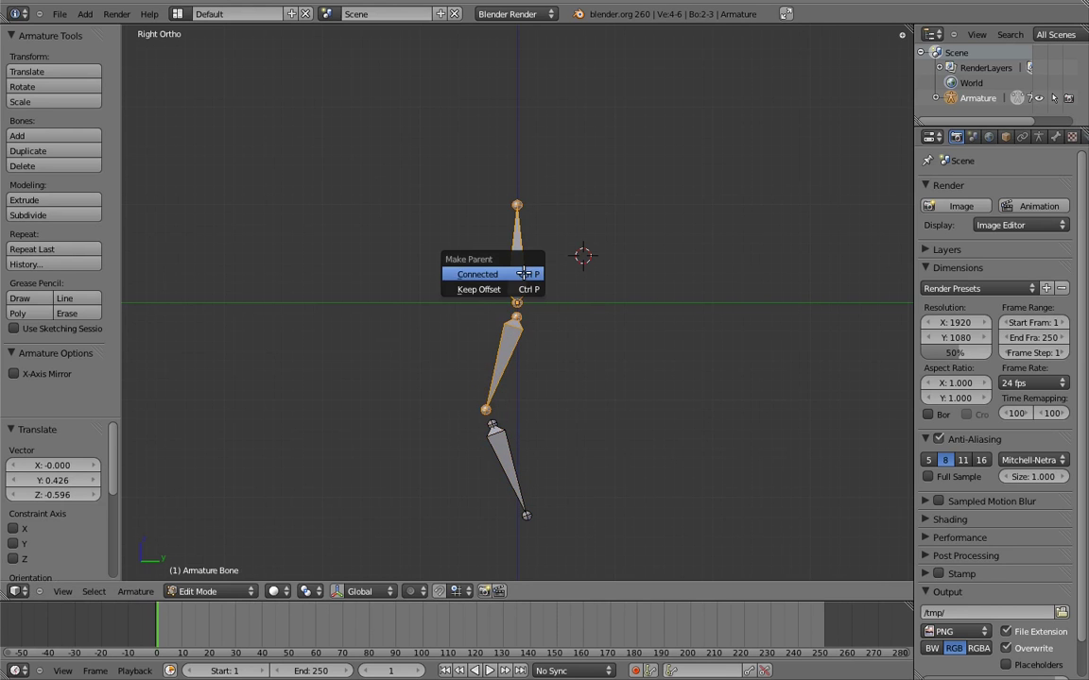
click(504, 292)
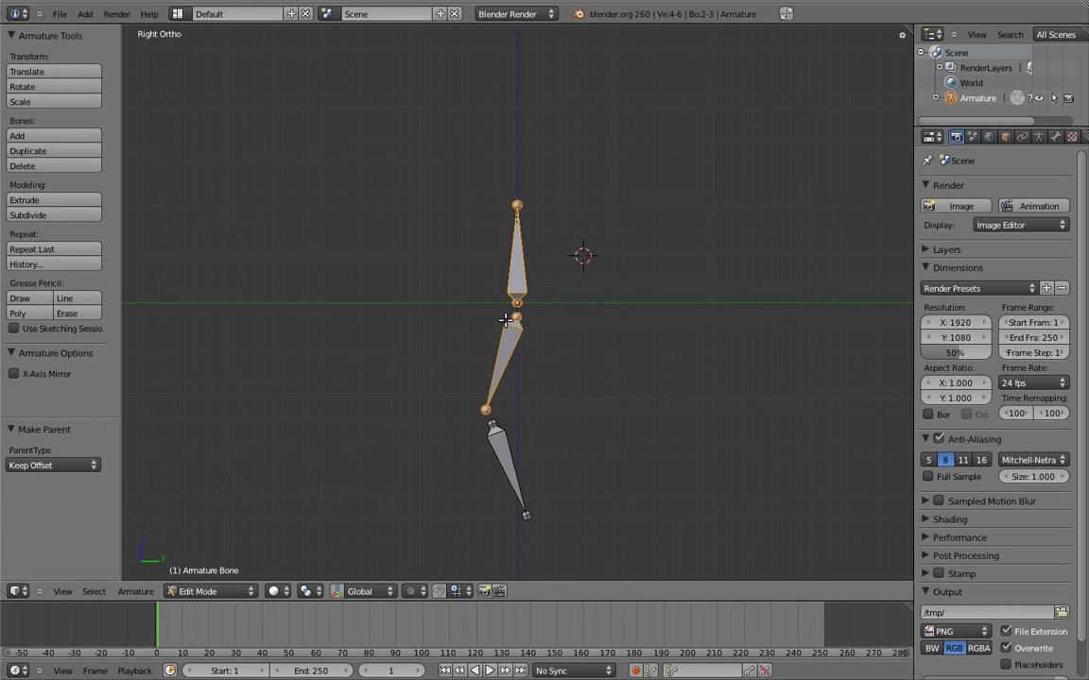
Step: Connect-parent the bottom bone to the middle bone and start moving the knee joint
right_click(512, 443)
shift+right_click(507, 363)
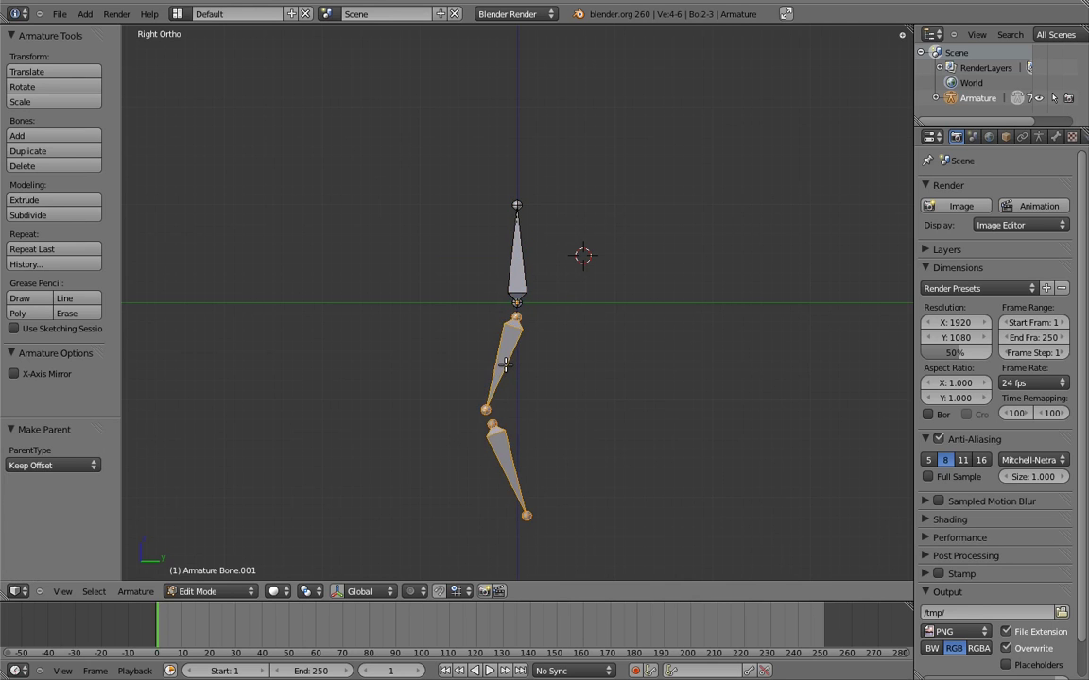
key(ctrl+p)
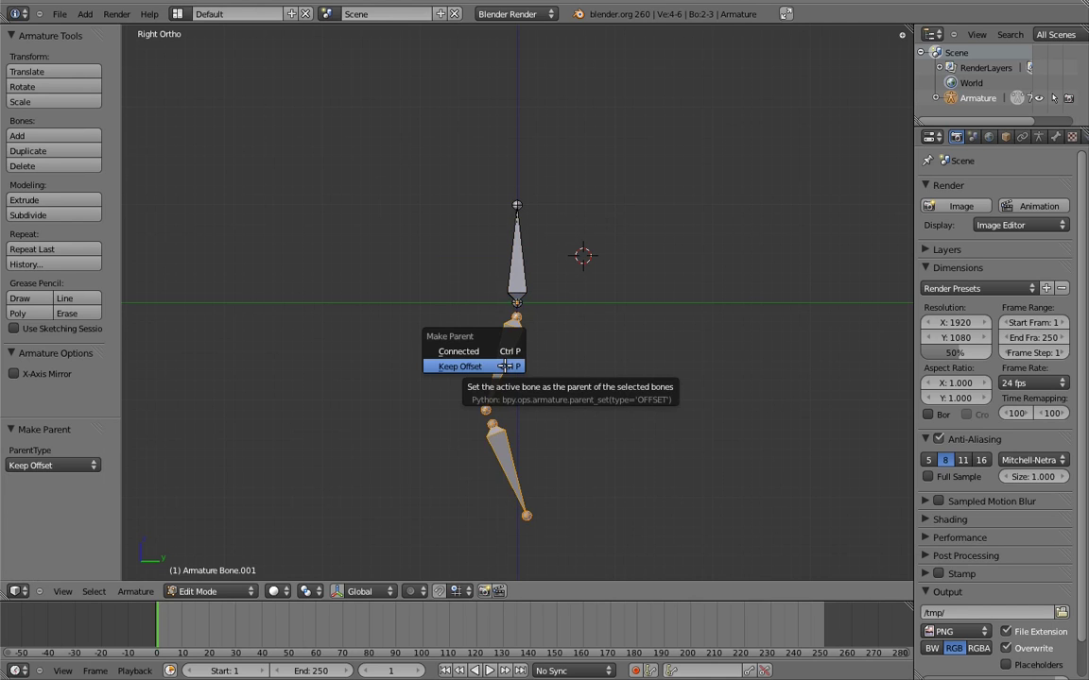
click(492, 351)
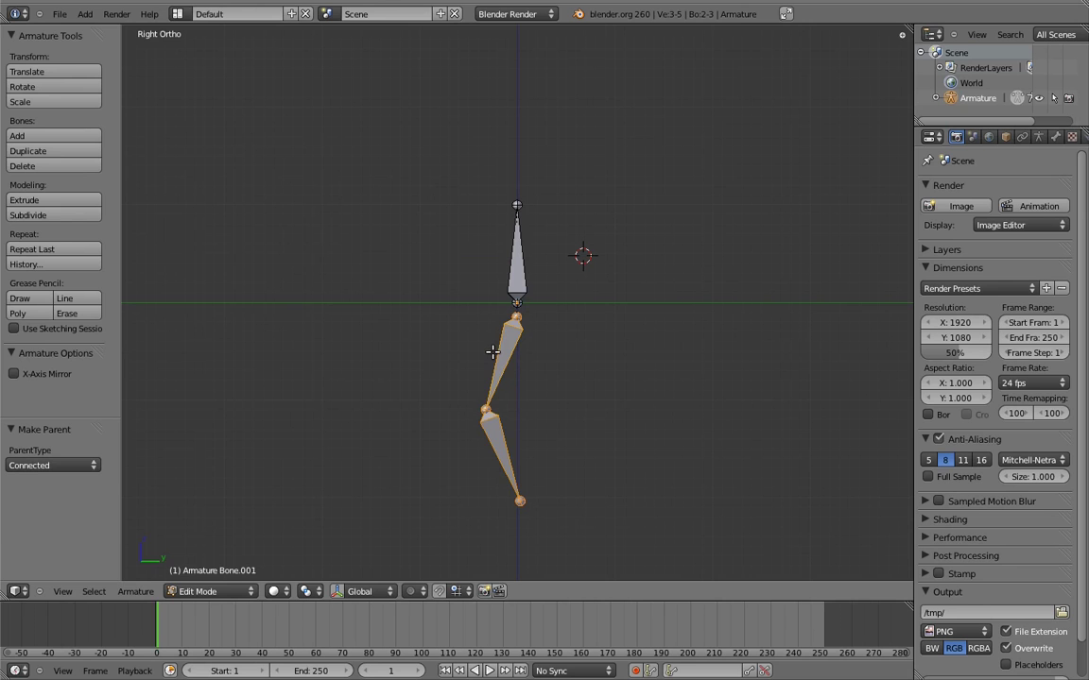
right_click(483, 407)
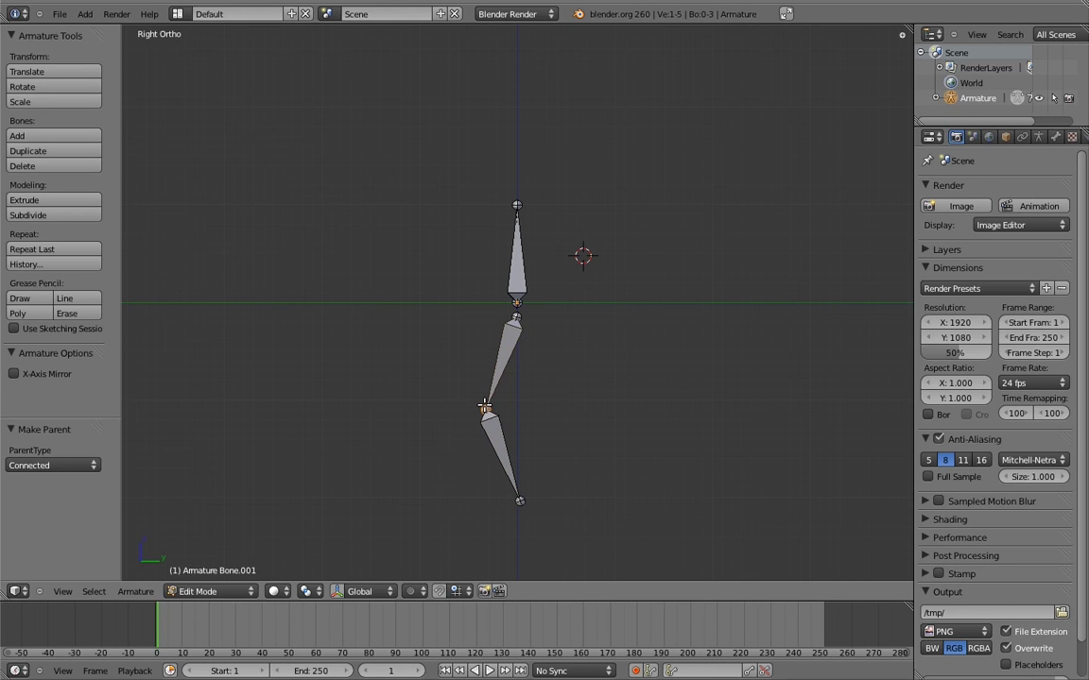
key(g)
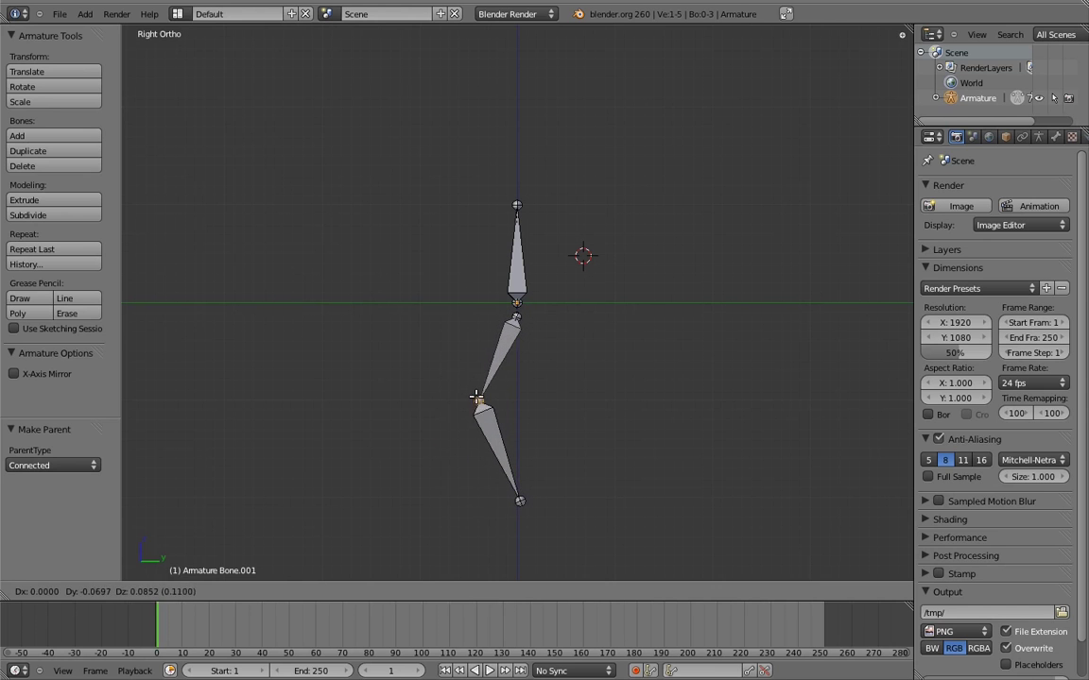
Step: Set the knee joint's new position and extrude a first bone from the shin's foot end
click(477, 399)
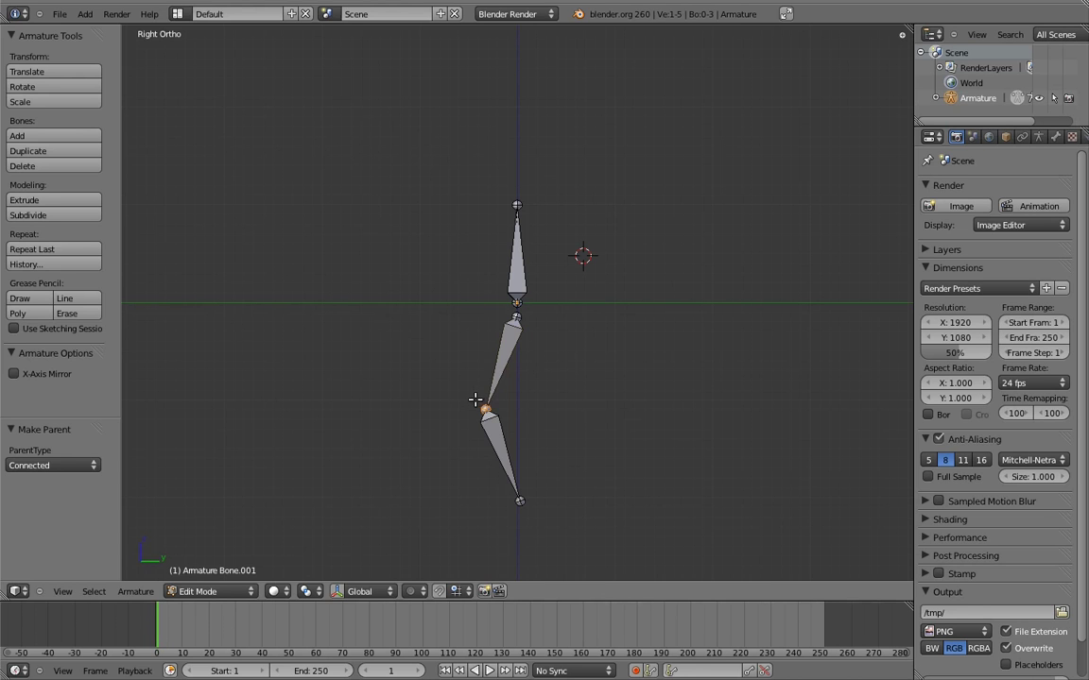
right_click(519, 500)
shift+middle_drag(535, 432, 482, 282)
key(e)
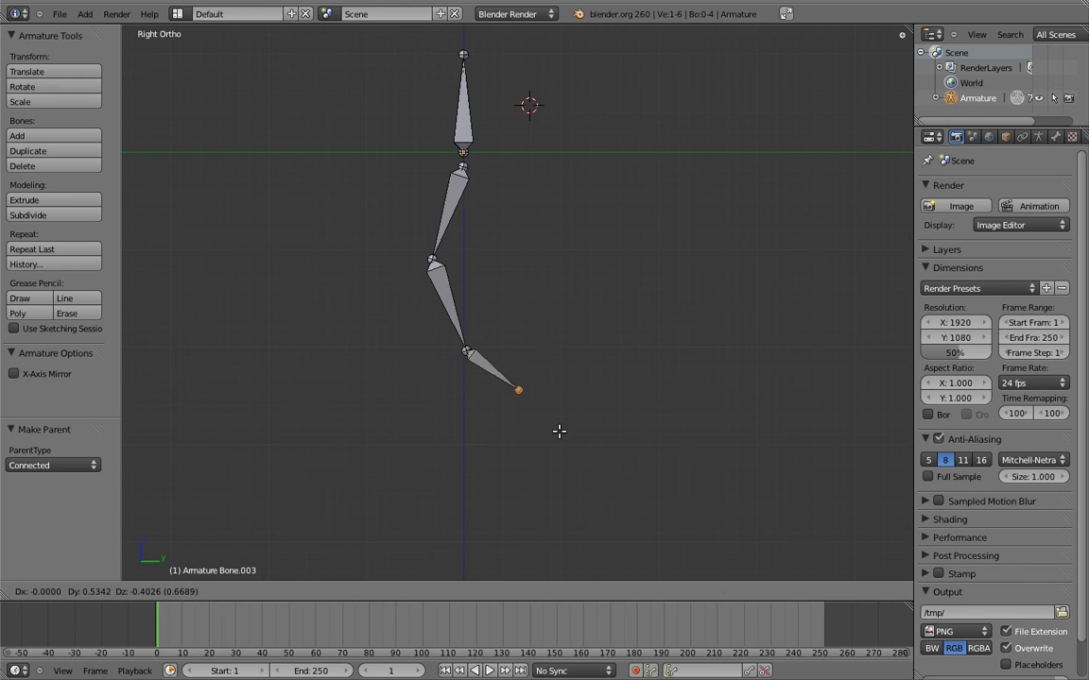
click(559, 433)
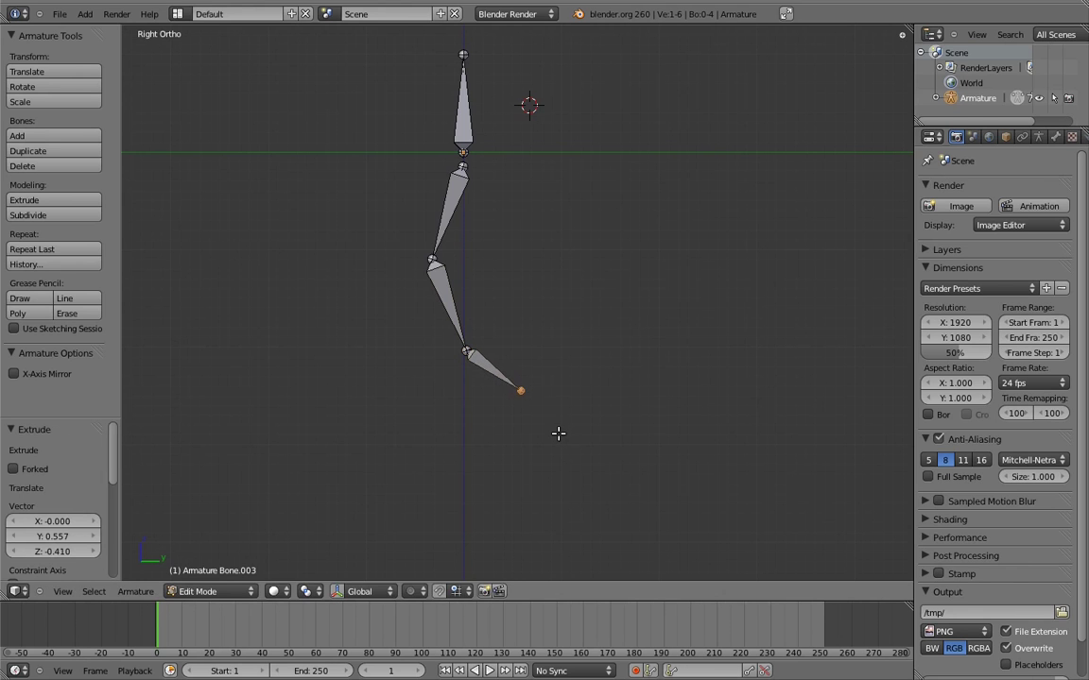
Step: Extrude seven more bones curving up and to the right, ending at Bone.010
key(e)
click(603, 425)
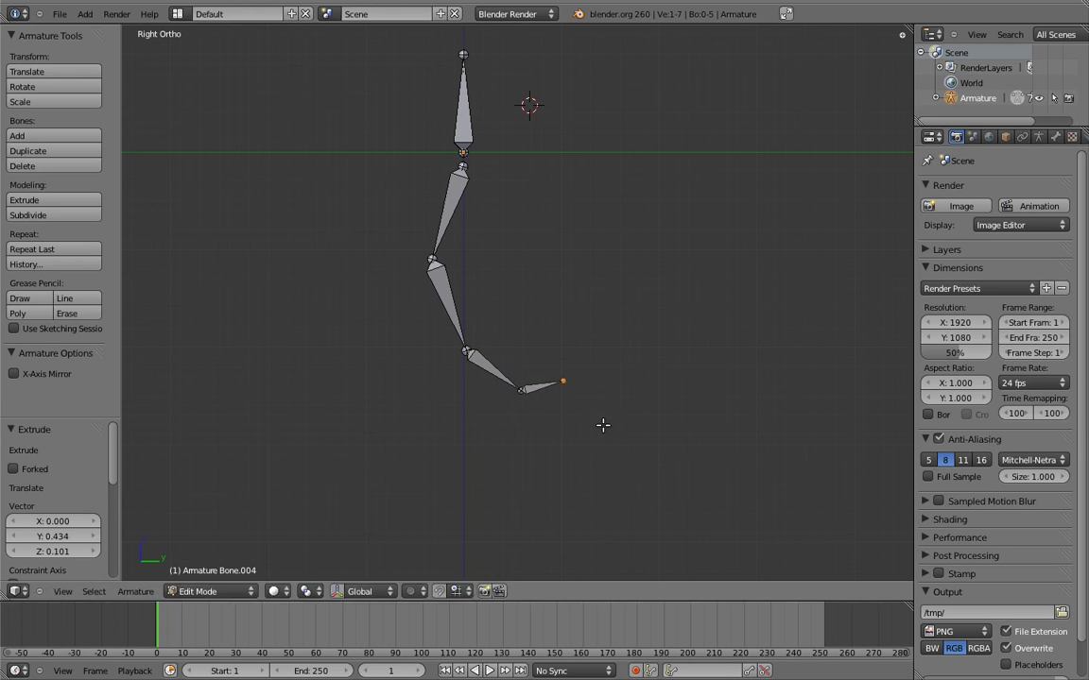
key(e)
click(664, 382)
key(e)
click(684, 338)
key(e)
click(693, 281)
key(e)
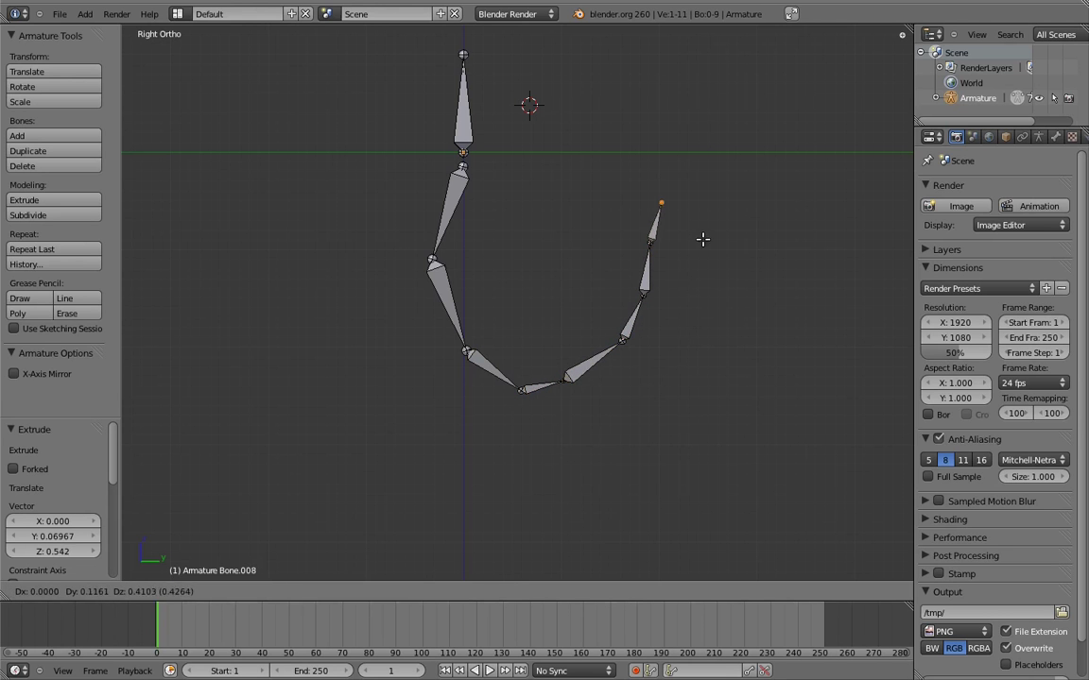
click(704, 238)
key(e)
click(753, 215)
key(e)
click(796, 229)
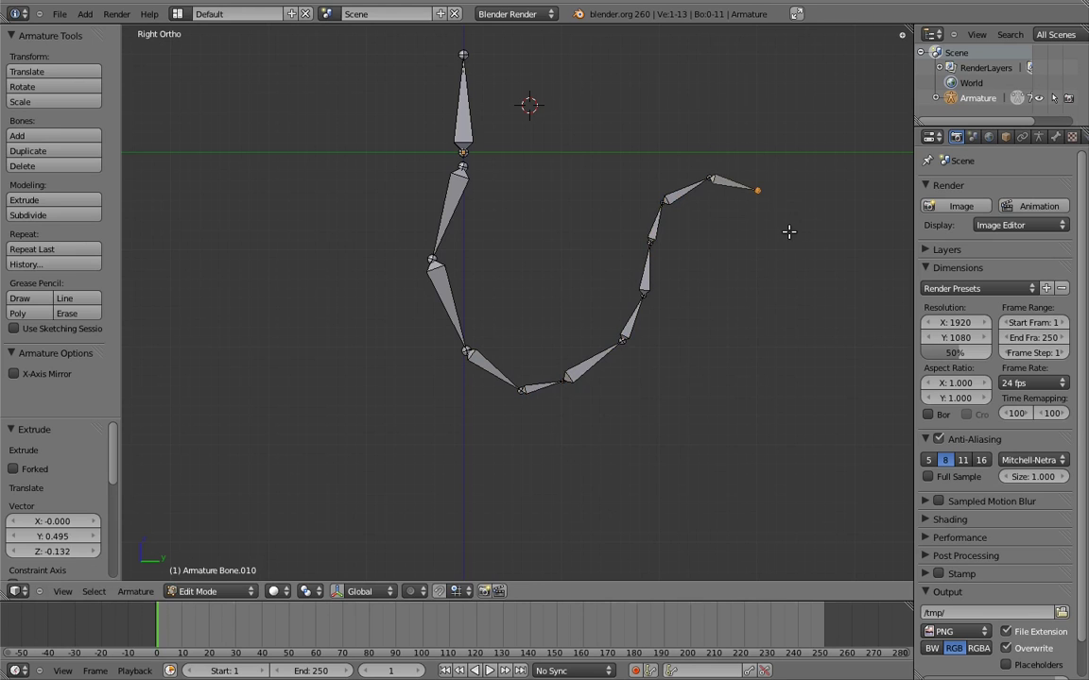
Step: Switch to Pose Mode with the properties sidebar shown and select the last bone
key(ctrl+Tab)
key(n)
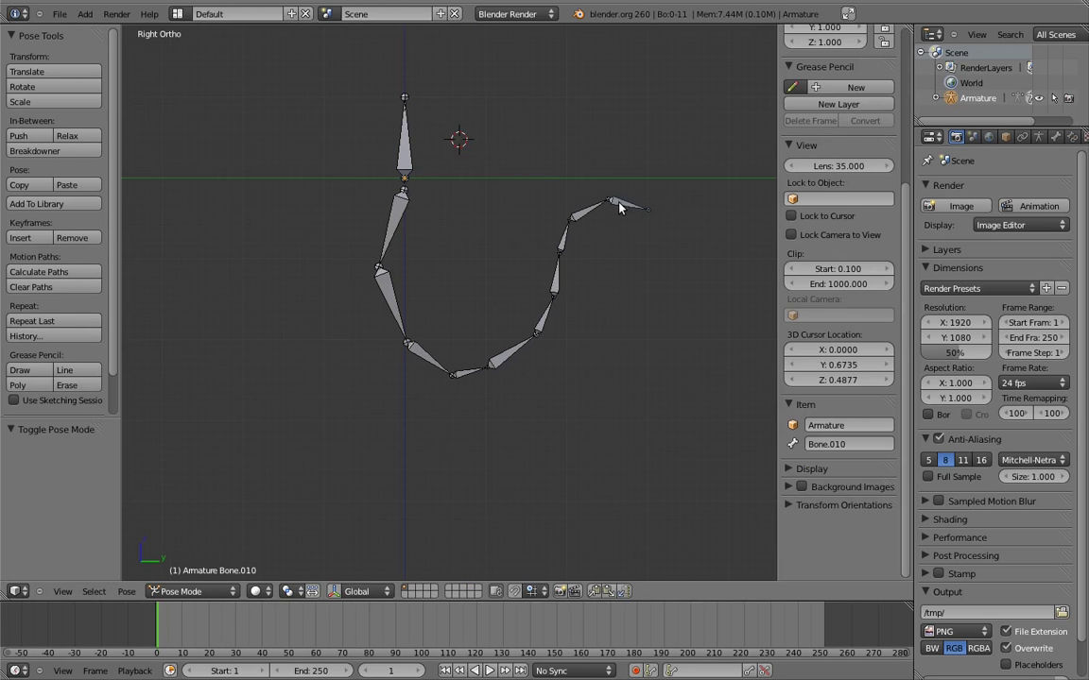
right_click(646, 205)
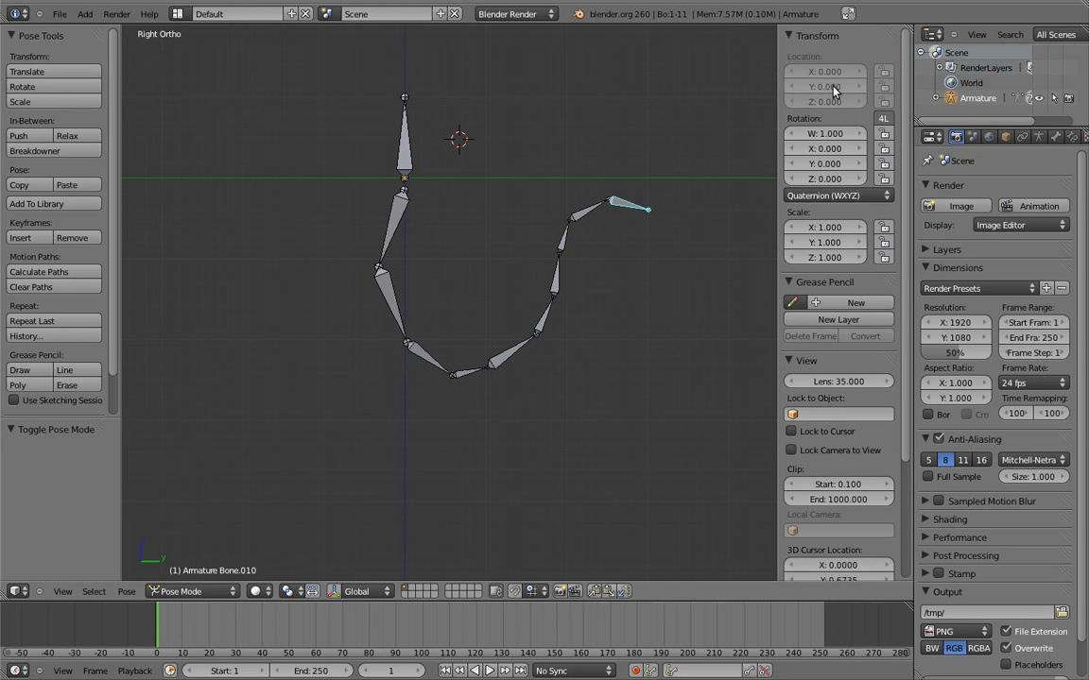
Step: Rotate the shin and two later bones into an S-curve, Bone.006 at 78.749° about X
right_click(388, 304)
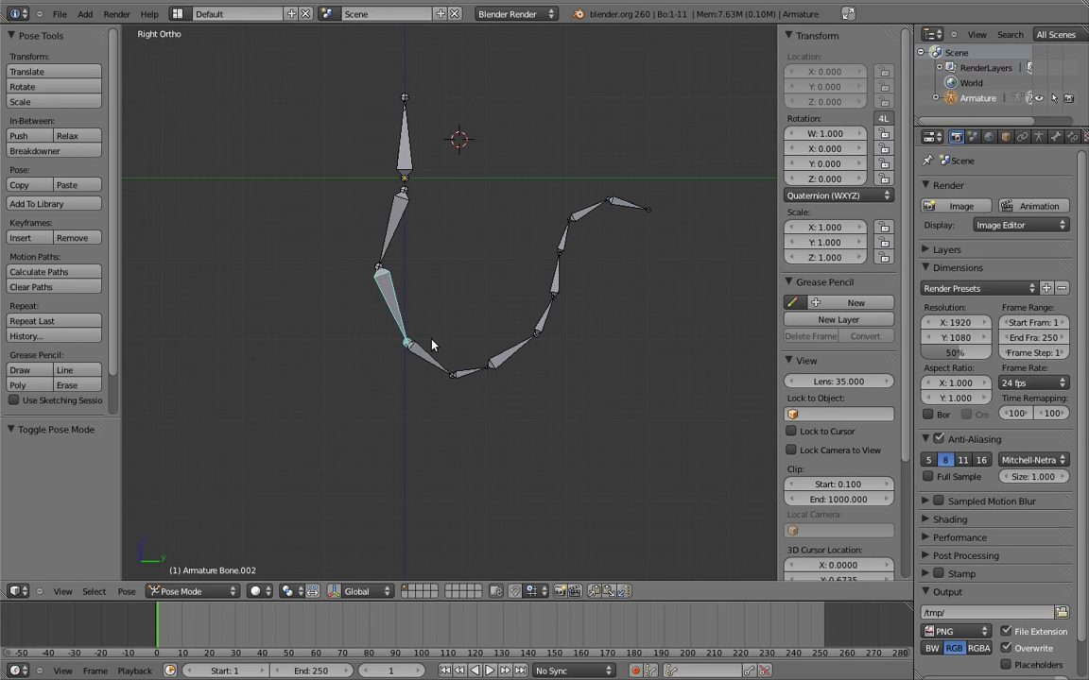
key(r)
click(523, 246)
right_click(522, 245)
key(r)
click(579, 292)
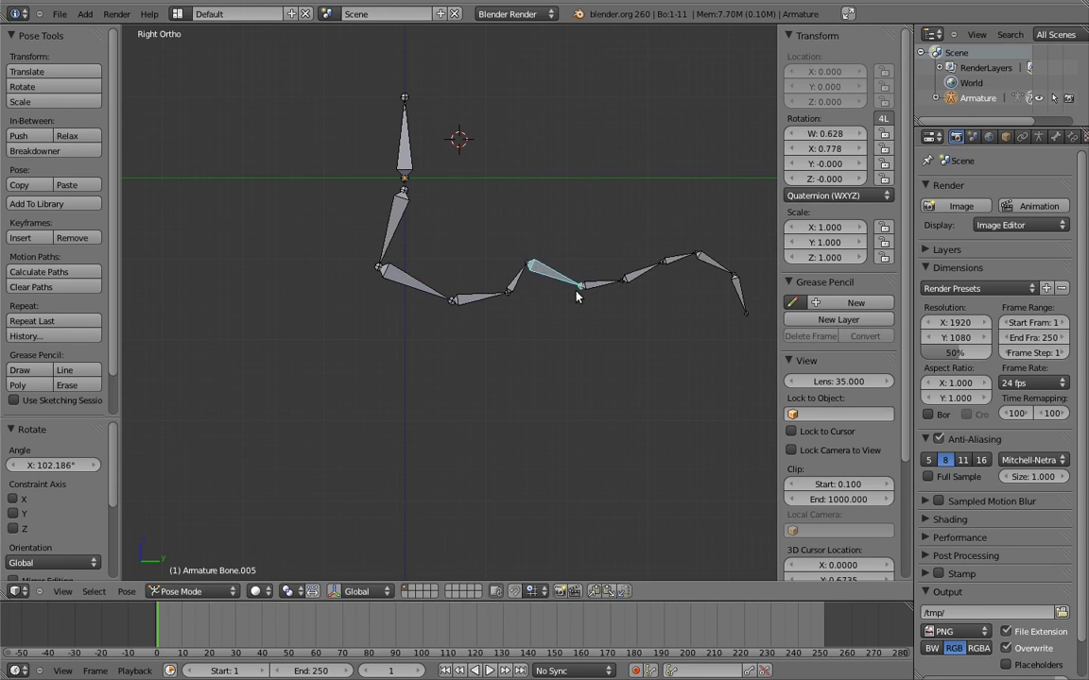
right_click(605, 288)
key(r)
click(587, 336)
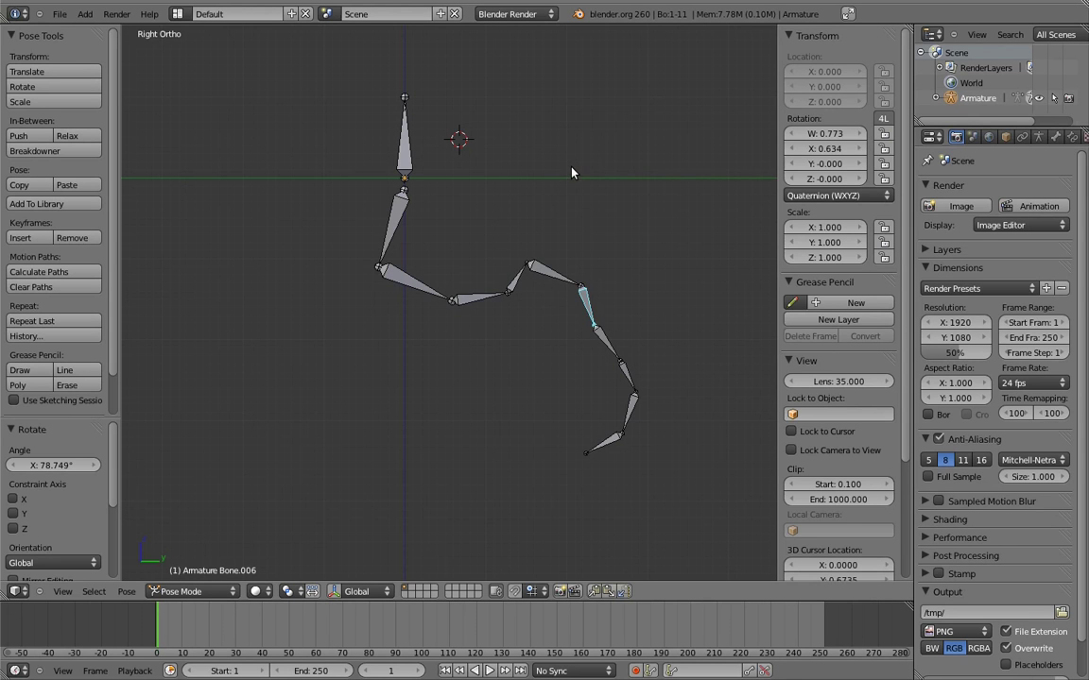
Step: In Edit Mode, delete all the extra curled bones past the foot
key(Tab)
right_click(416, 349)
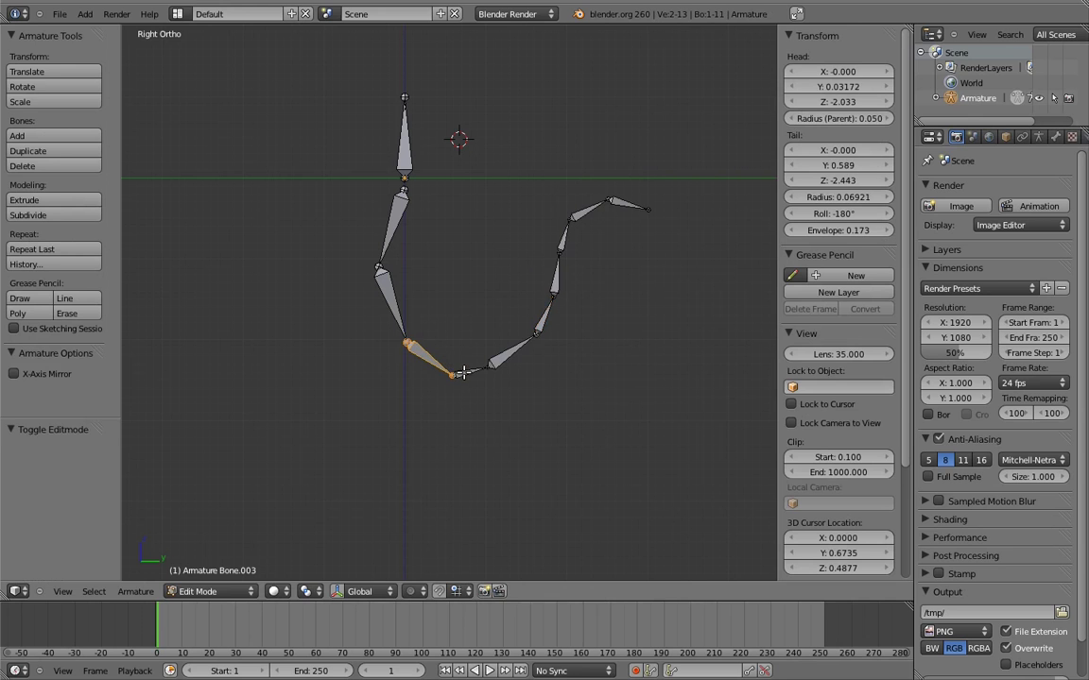
shift+right_click(472, 370)
shift+right_click(513, 350)
shift+right_click(545, 315)
shift+right_click(557, 272)
shift+right_click(569, 231)
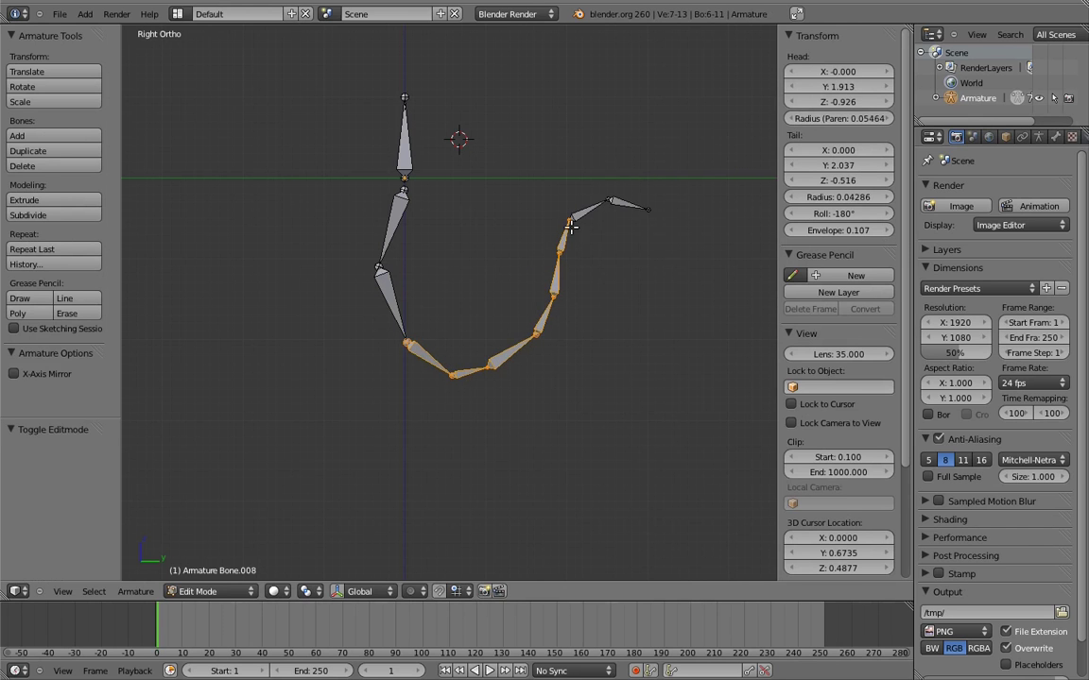
shift+right_click(590, 212)
shift+right_click(628, 204)
key(x)
click(604, 221)
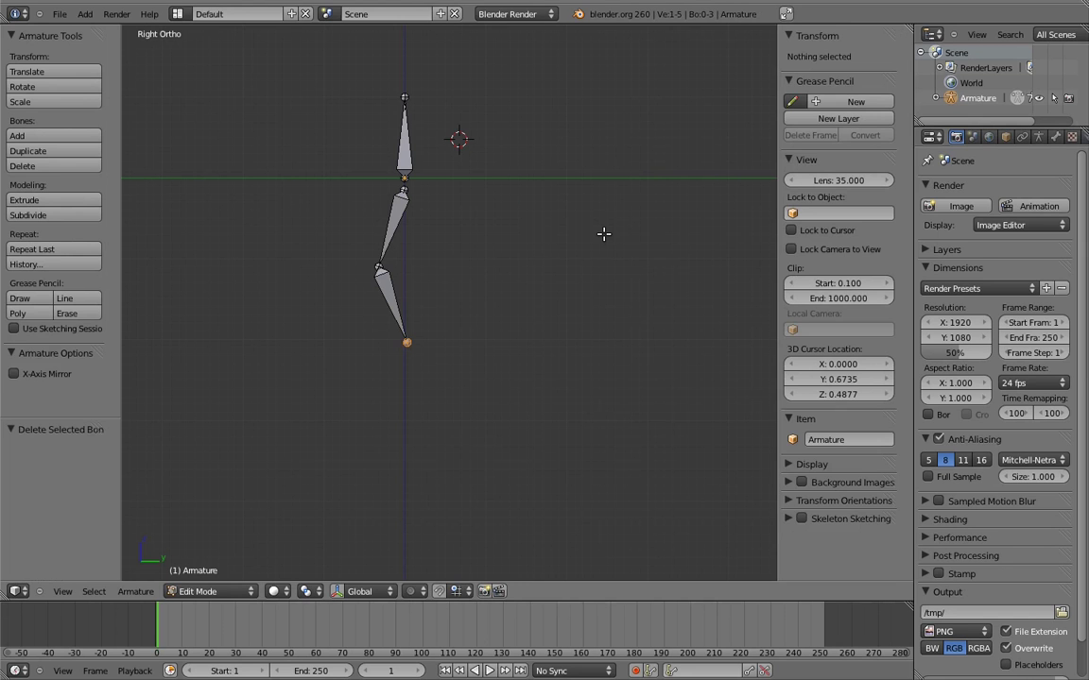
Step: Clear the pose rotation of all bones in Pose Mode
key(Tab)
key(a)
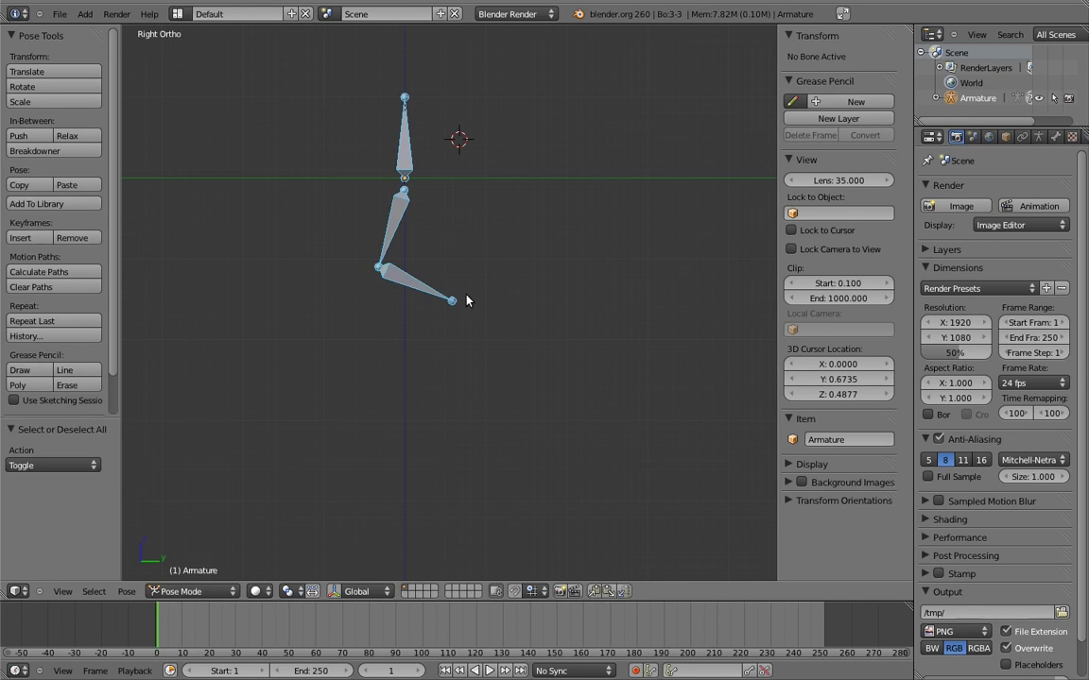
key(alt+r)
key(a)
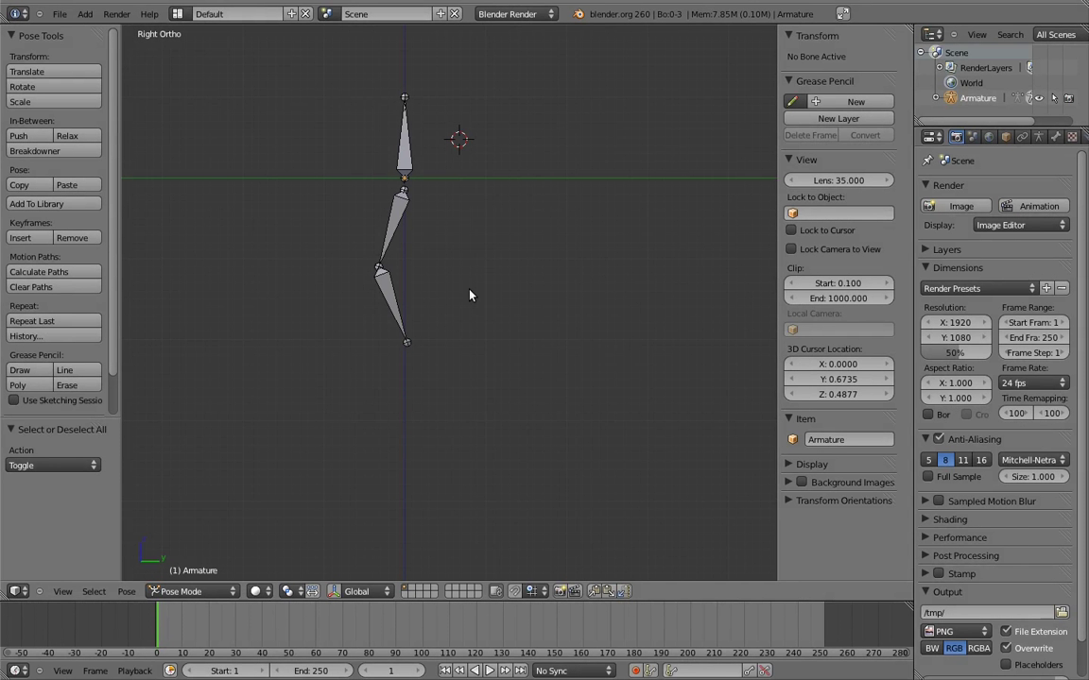
Step: Add an Empty at the leg's tip in Object Mode, then return the armature to Pose Mode
scroll(469, 289, up, 5)
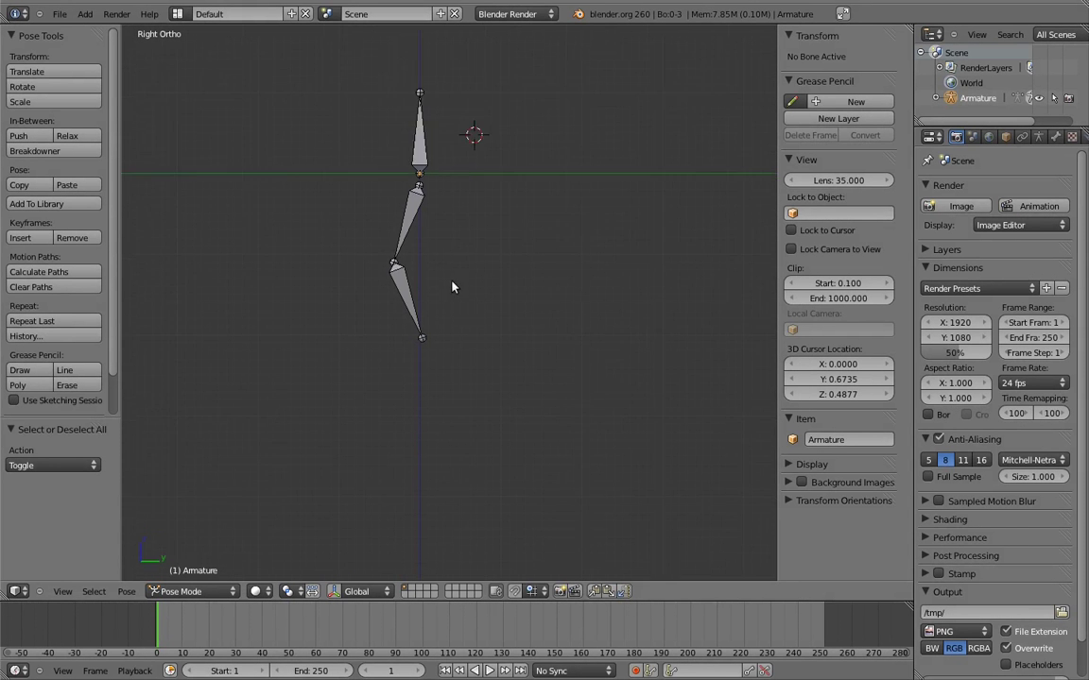
key(ctrl+Tab)
key(shift+a)
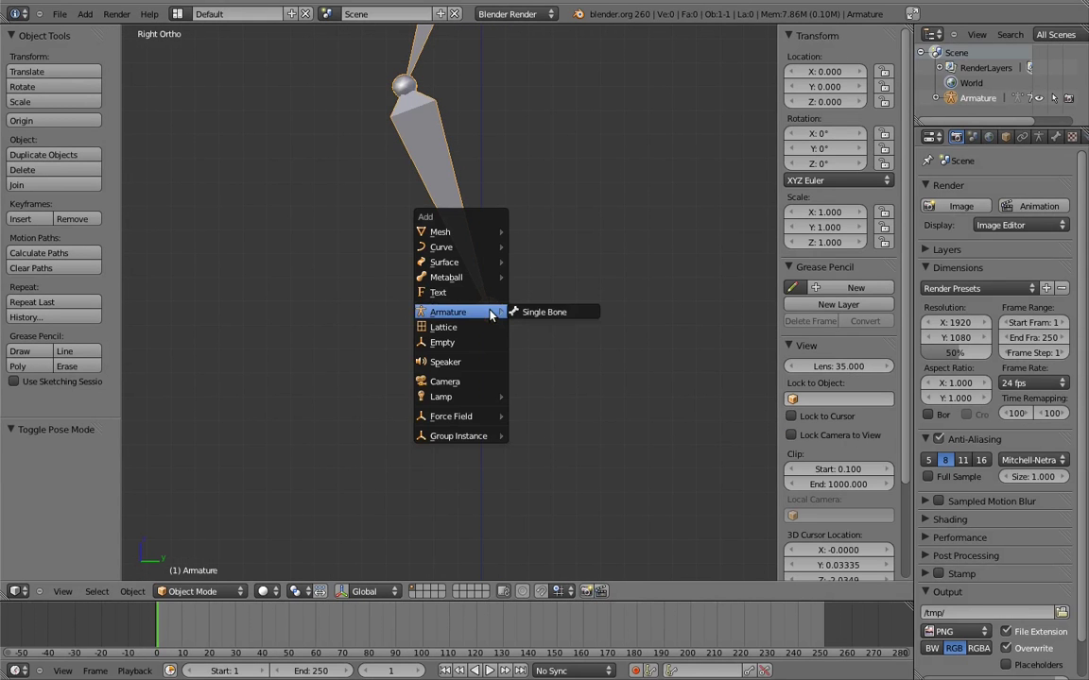
click(465, 344)
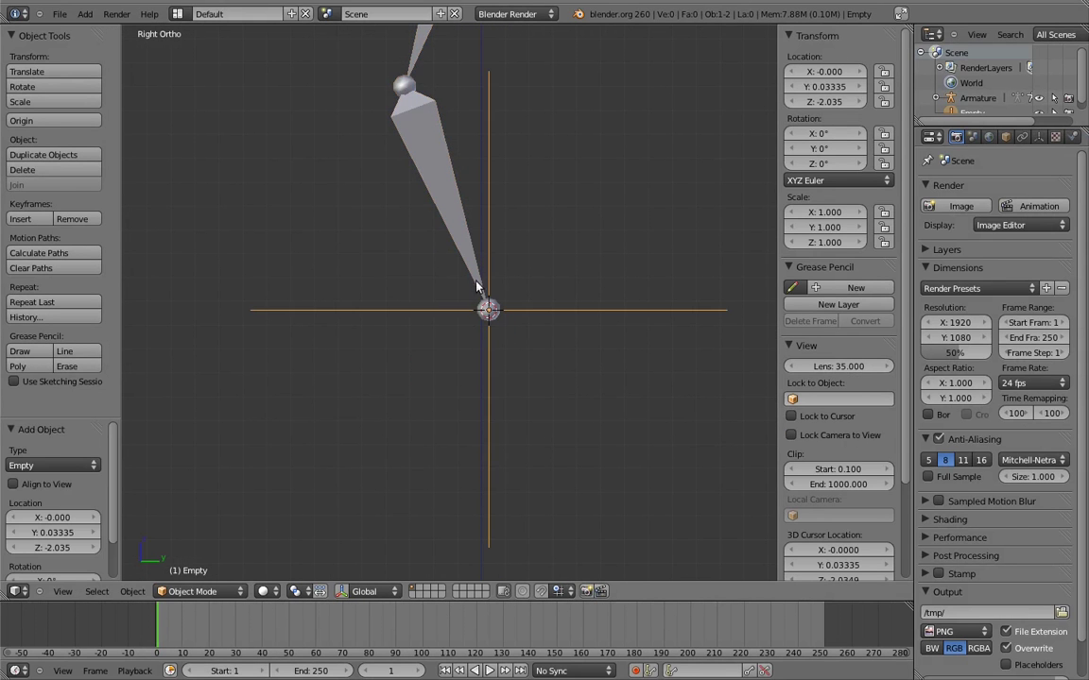
right_click(474, 246)
key(ctrl+Tab)
Step: Frame the leg and move the top bone along the Y axis
scroll(497, 179, down, 3)
shift+middle_drag(497, 180, 548, 302)
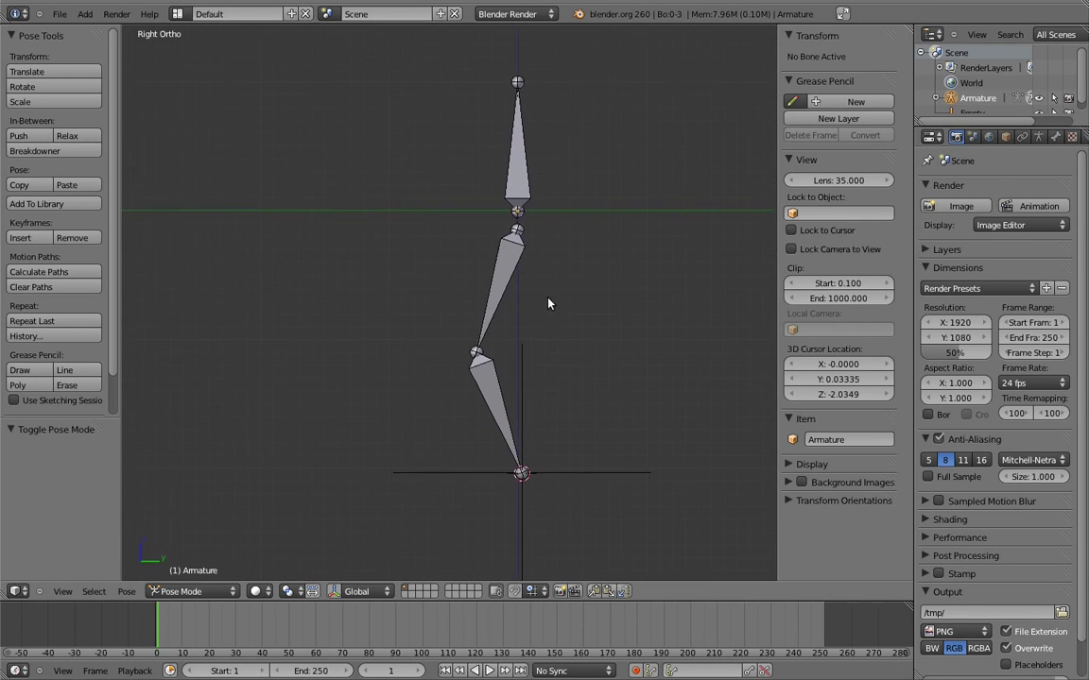
right_click(531, 173)
key(g)
key(y)
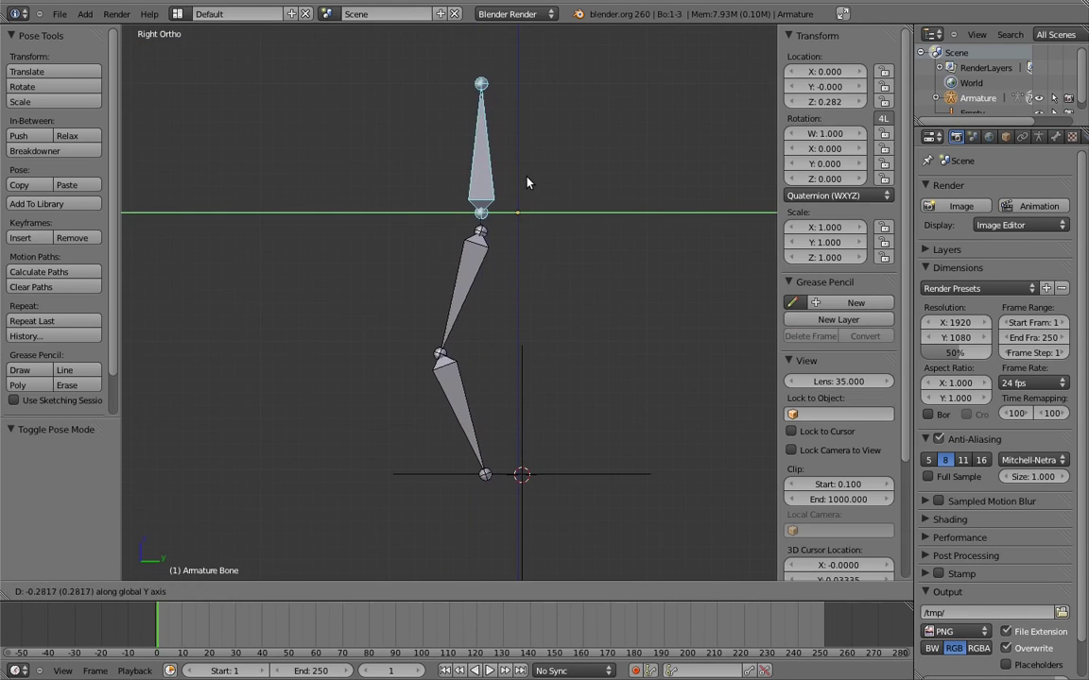
click(529, 185)
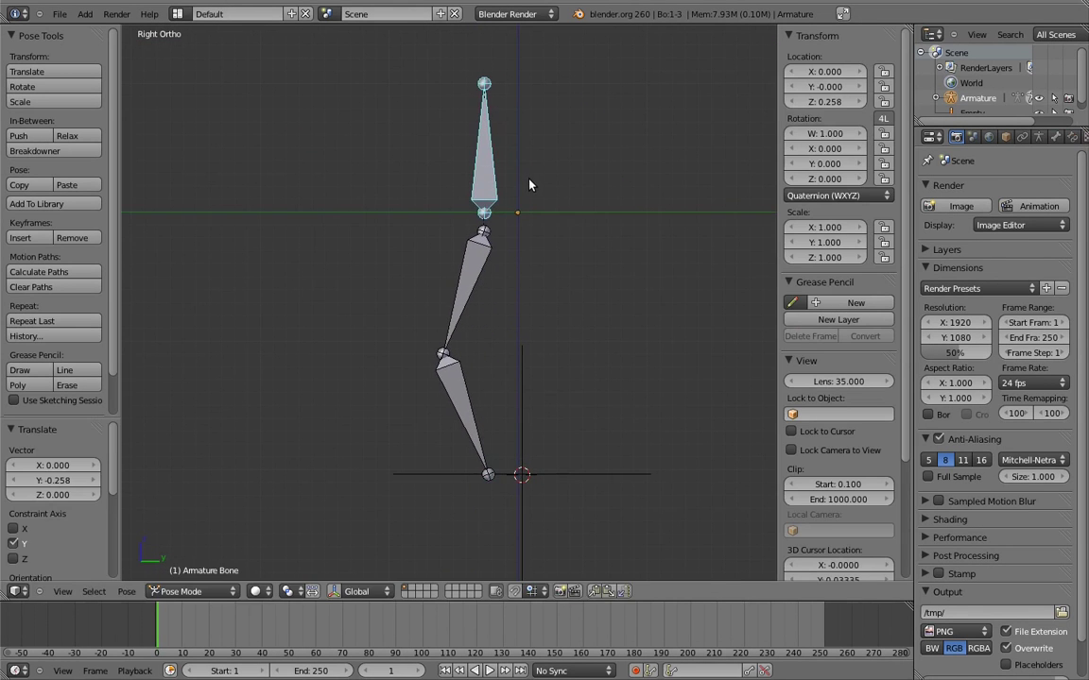
Step: Rotate Bone.001 and Bone.002 to bend the leg at the knee
right_click(447, 315)
key(r)
click(477, 373)
right_click(477, 373)
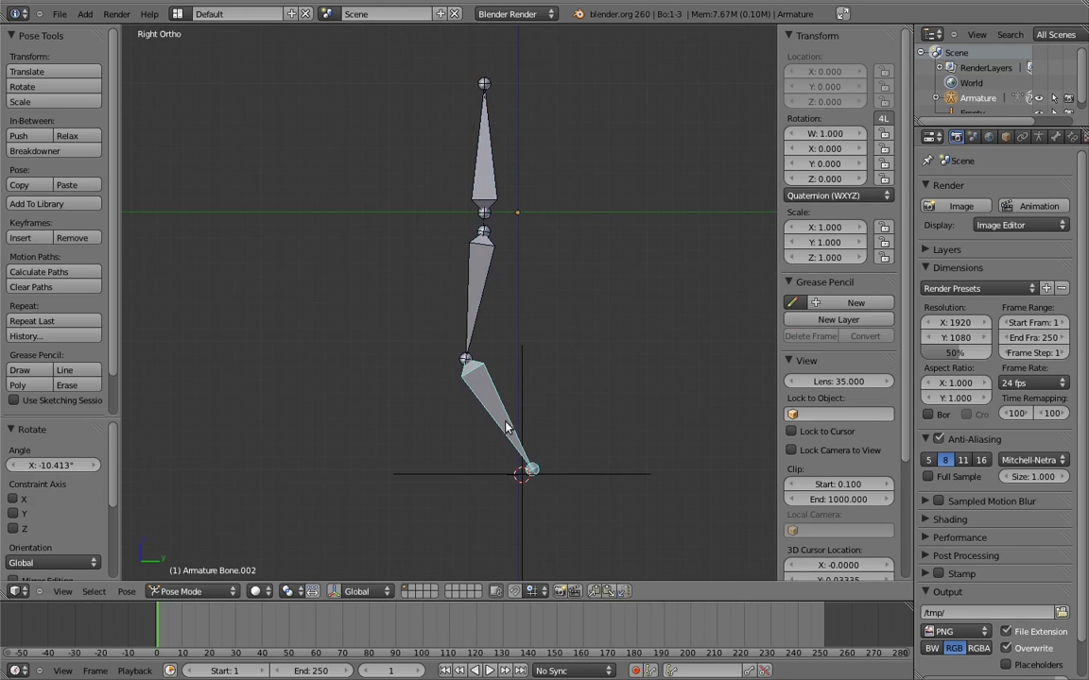
key(r)
click(556, 388)
Step: Refine the Bone.001 and Bone.002 rotations to bring the tip toward the Empty
right_click(468, 322)
key(r)
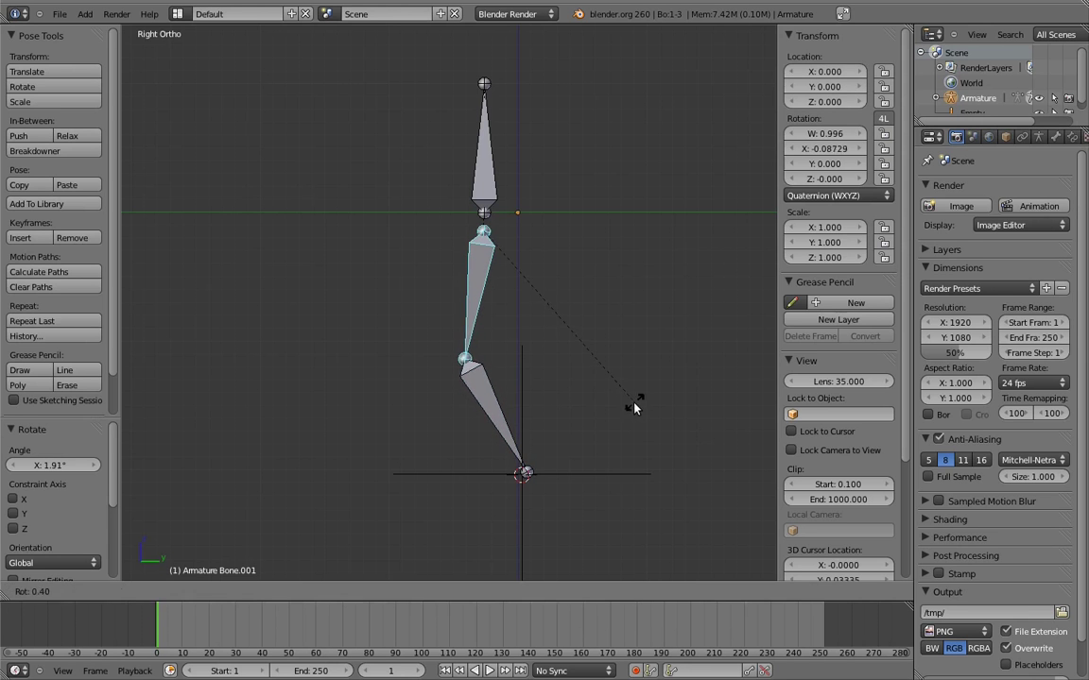
click(565, 366)
right_click(505, 444)
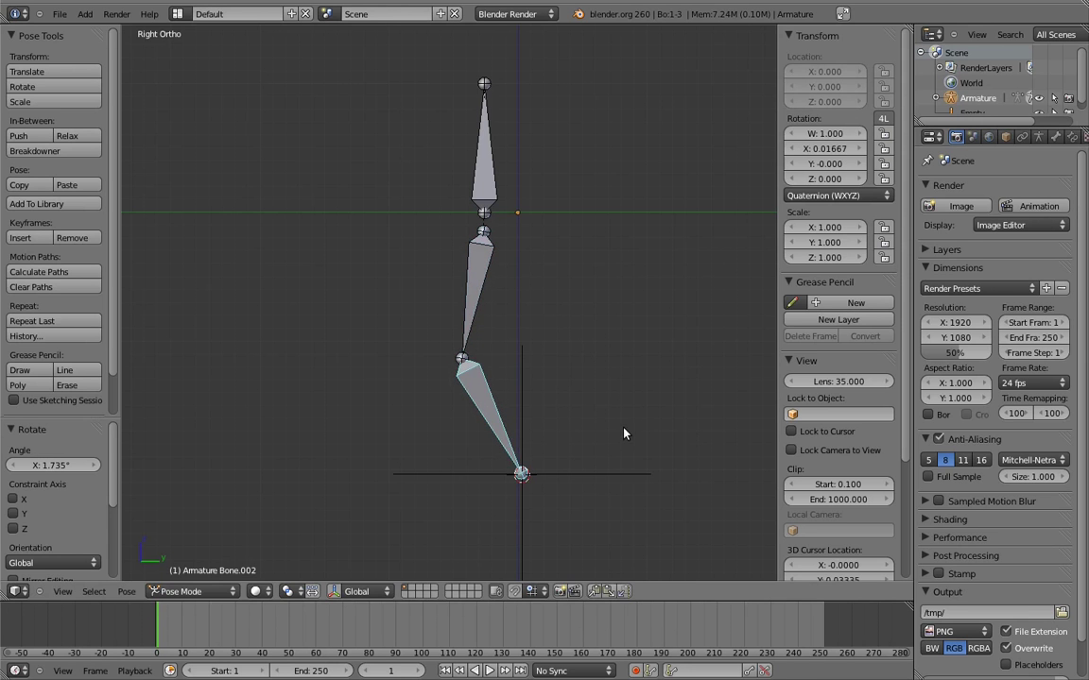
key(r)
click(625, 433)
right_click(475, 315)
key(r)
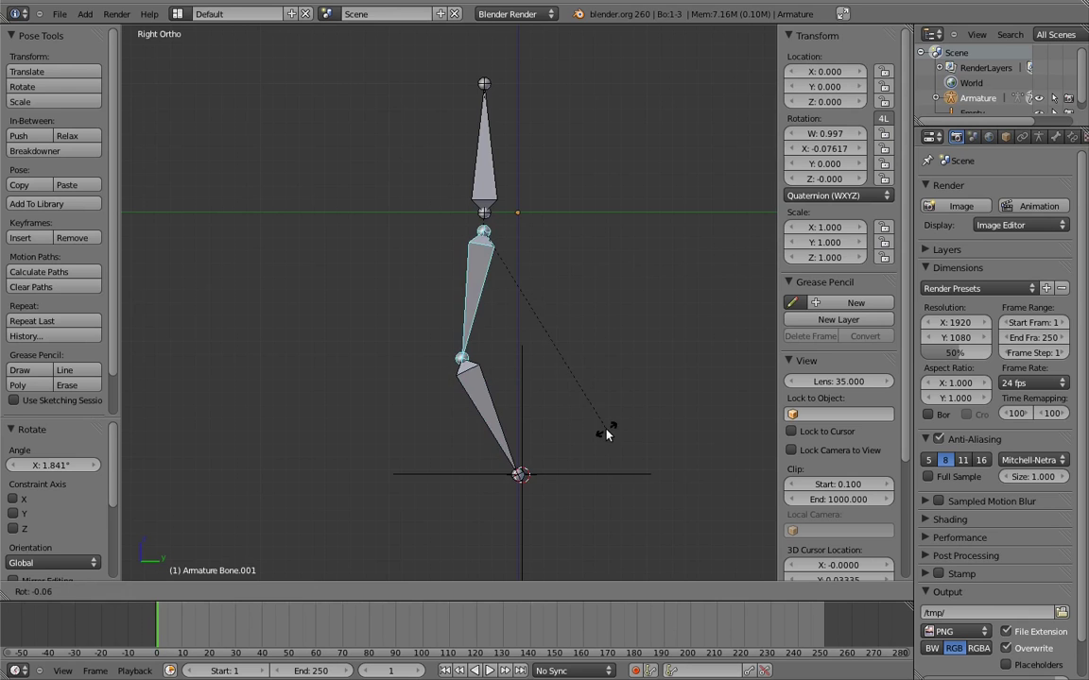
click(603, 438)
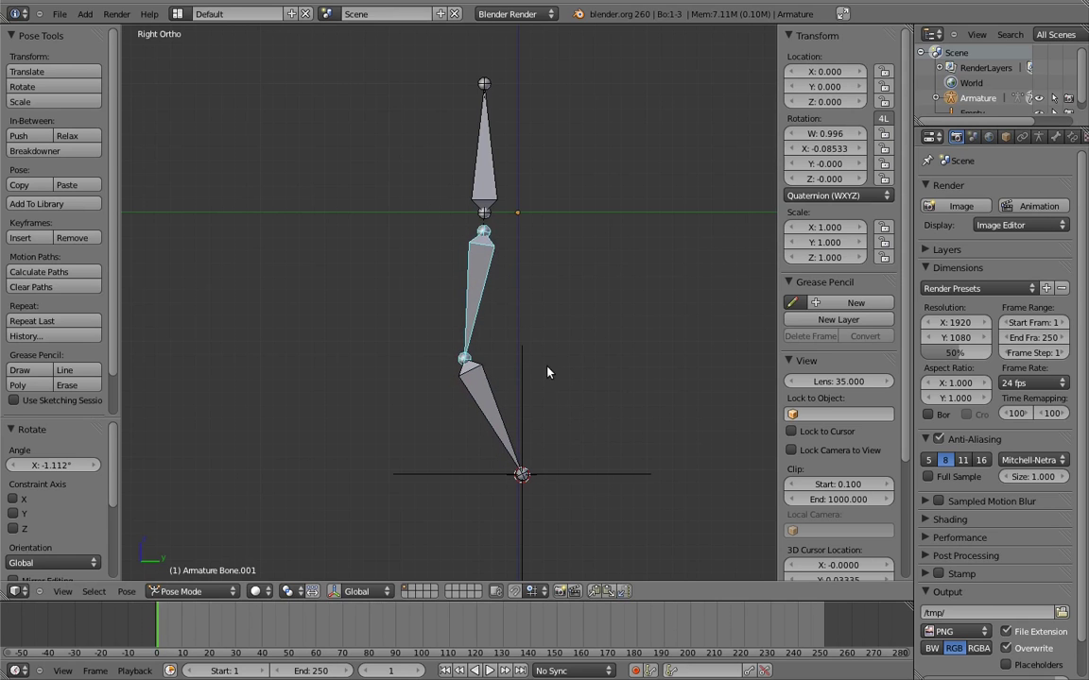
Step: Shift the top bone along Y and re-bend the leg onto the Empty (Bone.001 W 0.990, X -0.139)
right_click(488, 175)
key(g)
key(y)
click(555, 241)
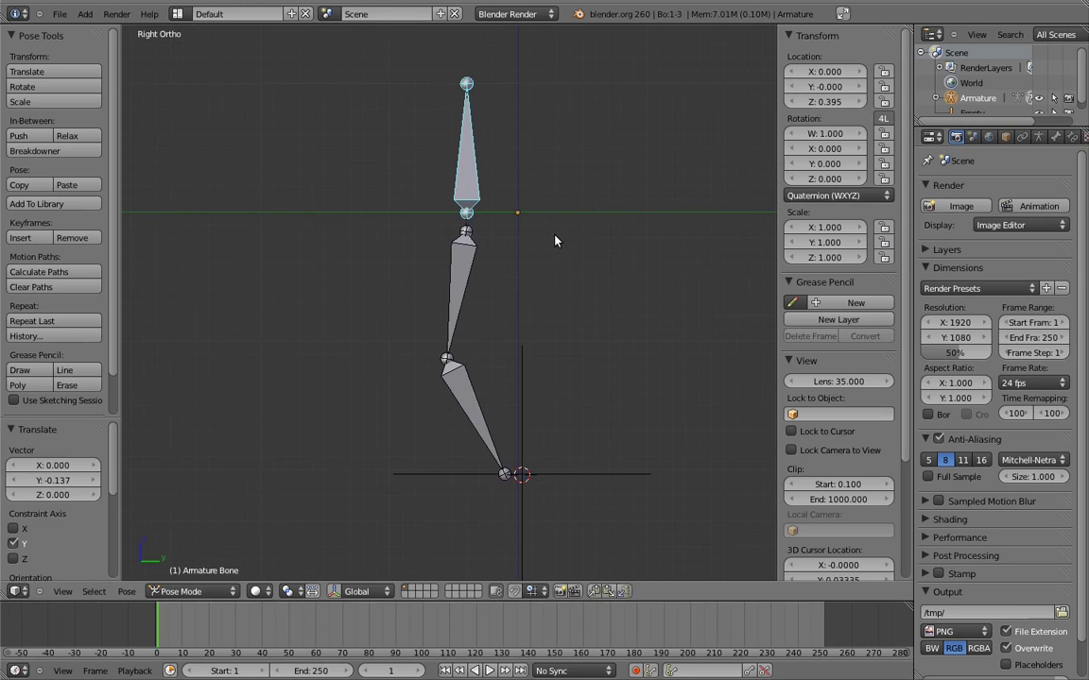
right_click(452, 314)
key(r)
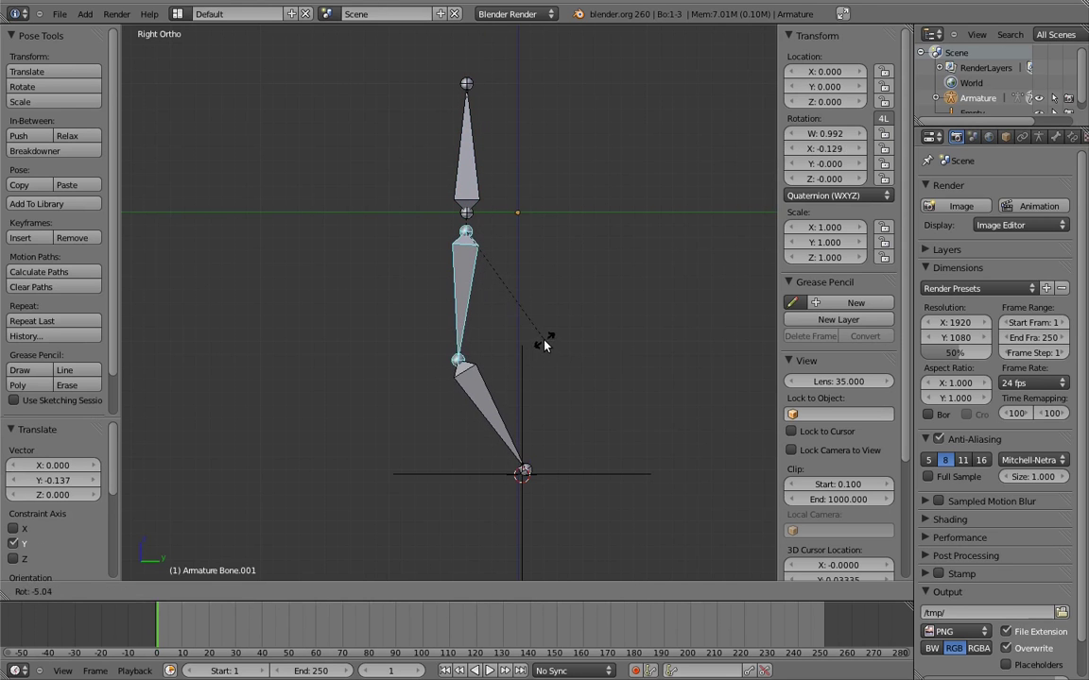
click(511, 392)
right_click(497, 409)
key(r)
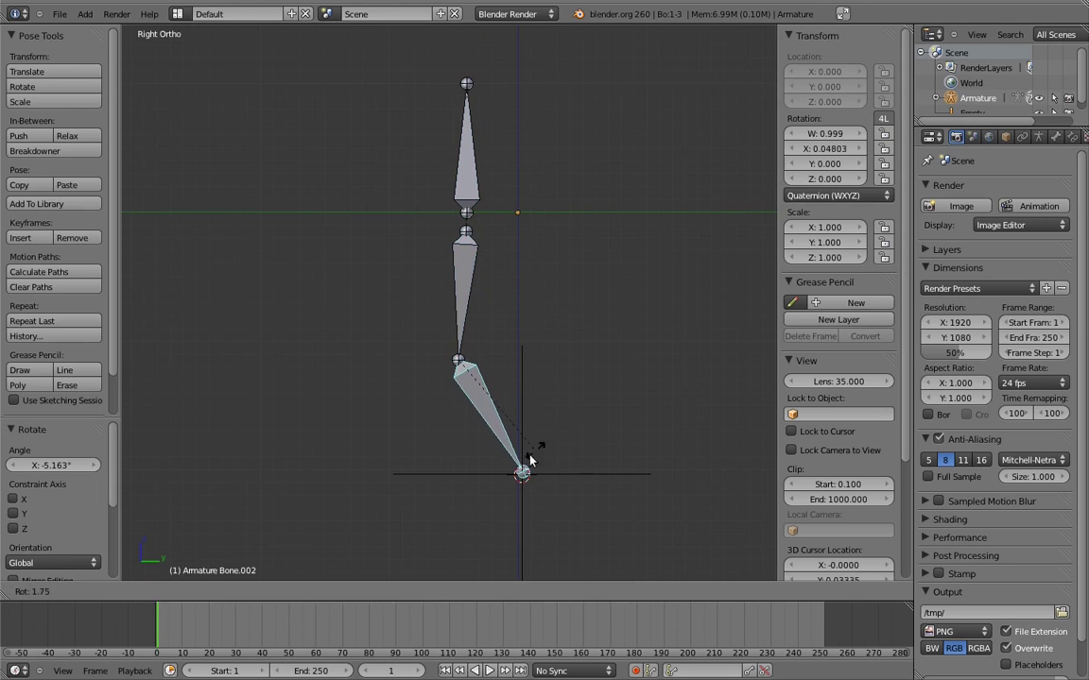
click(345, 493)
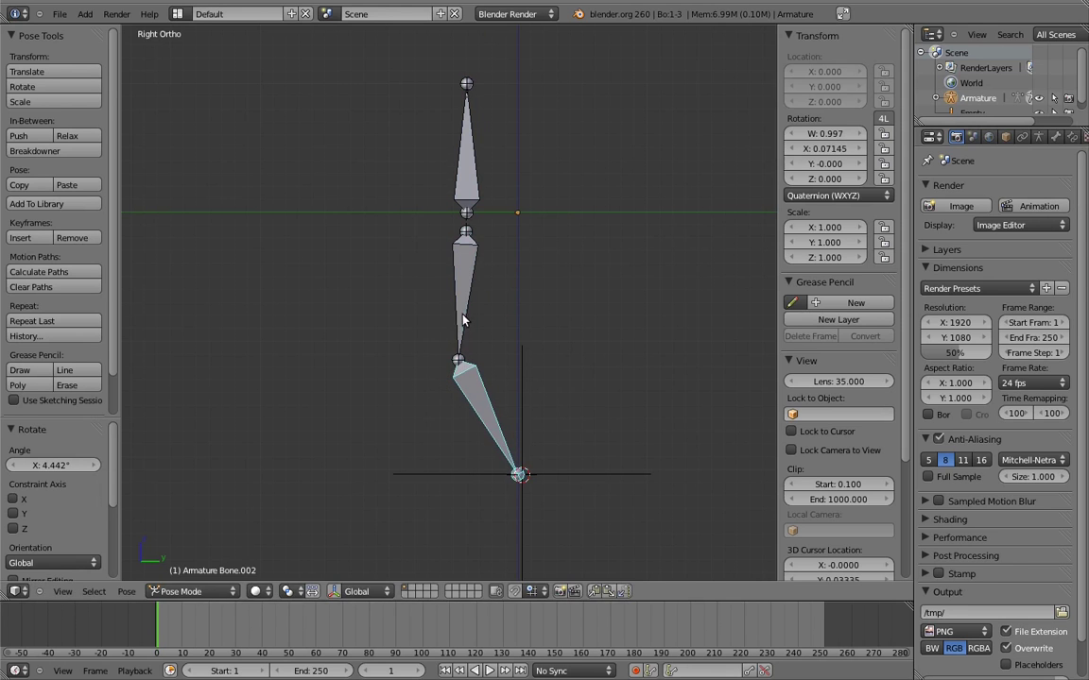
right_click(462, 317)
key(r)
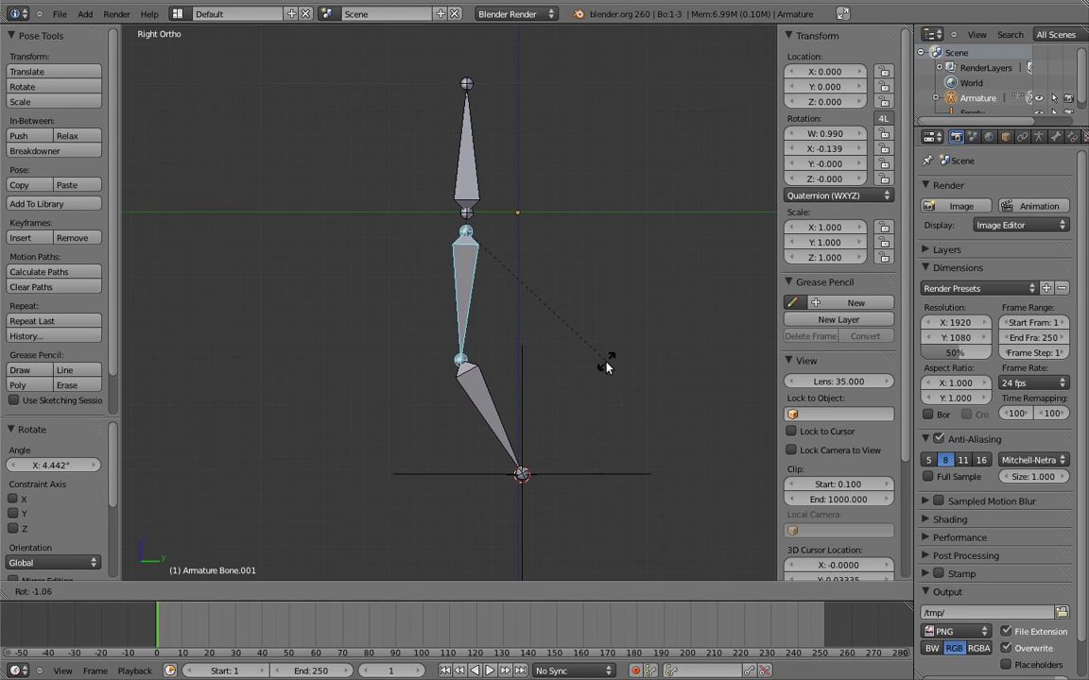
click(605, 371)
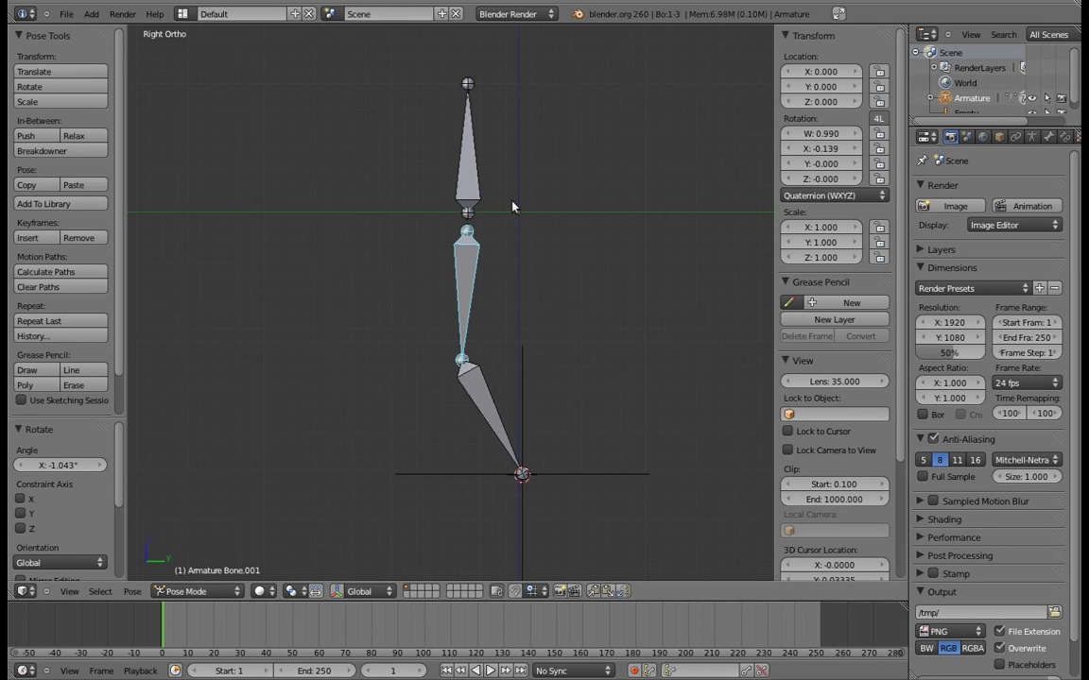
Step: Delete the Empty in Object Mode
key(ctrl+Tab)
right_click(526, 400)
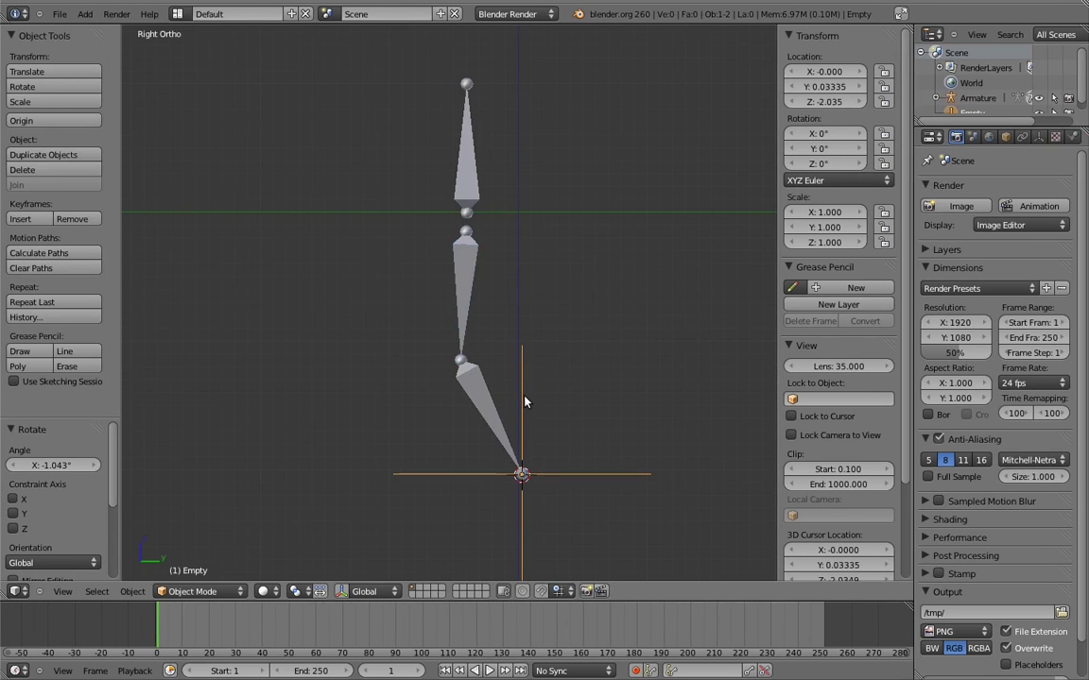
key(x)
click(498, 395)
Step: Clear pose location and rotation on all bones in Pose Mode, then deselect them
key(ctrl+Tab)
key(a)
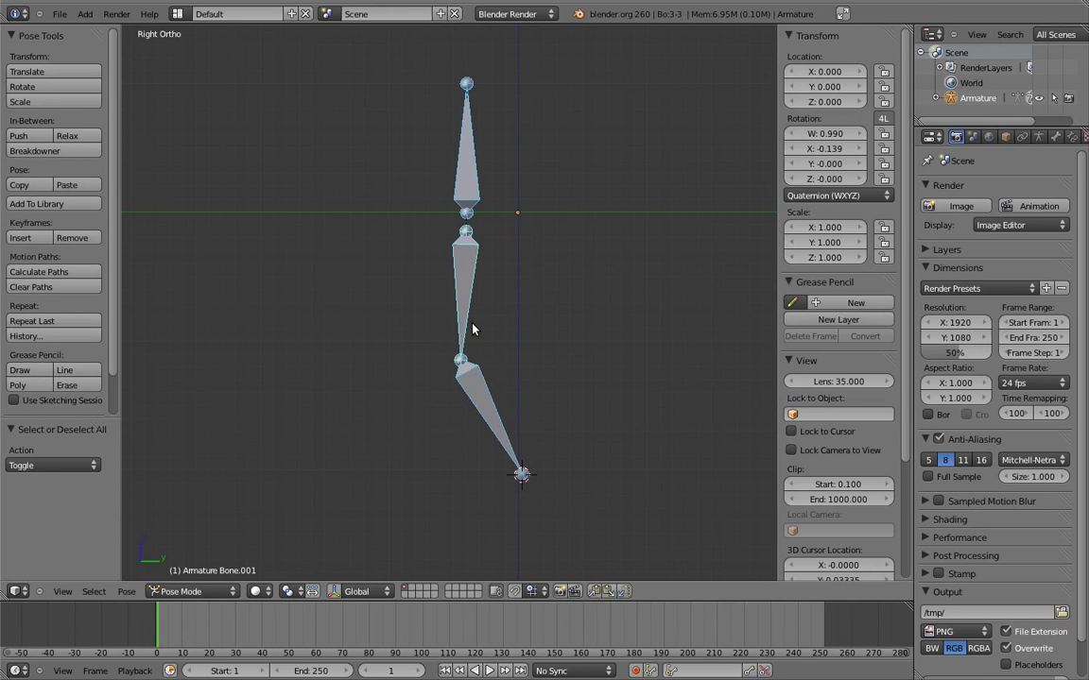
key(alt+g)
key(alt+r)
key(a)
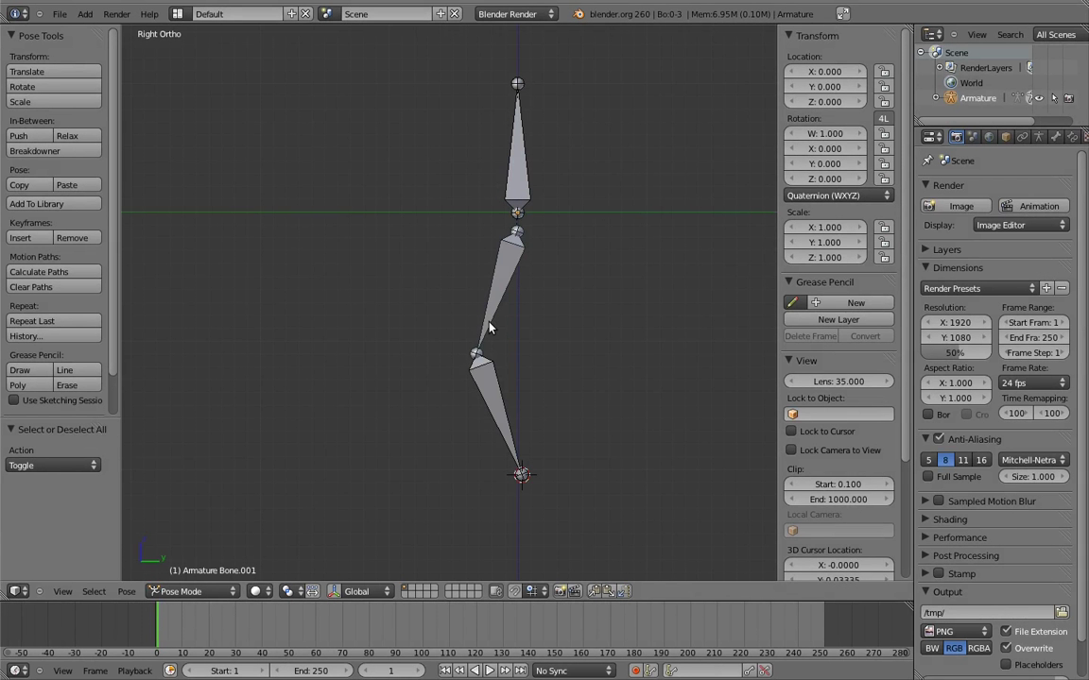
Step: In Edit Mode, add Bone.003 at the ankle rotated horizontal as the foot, then return to Pose Mode
key(Tab)
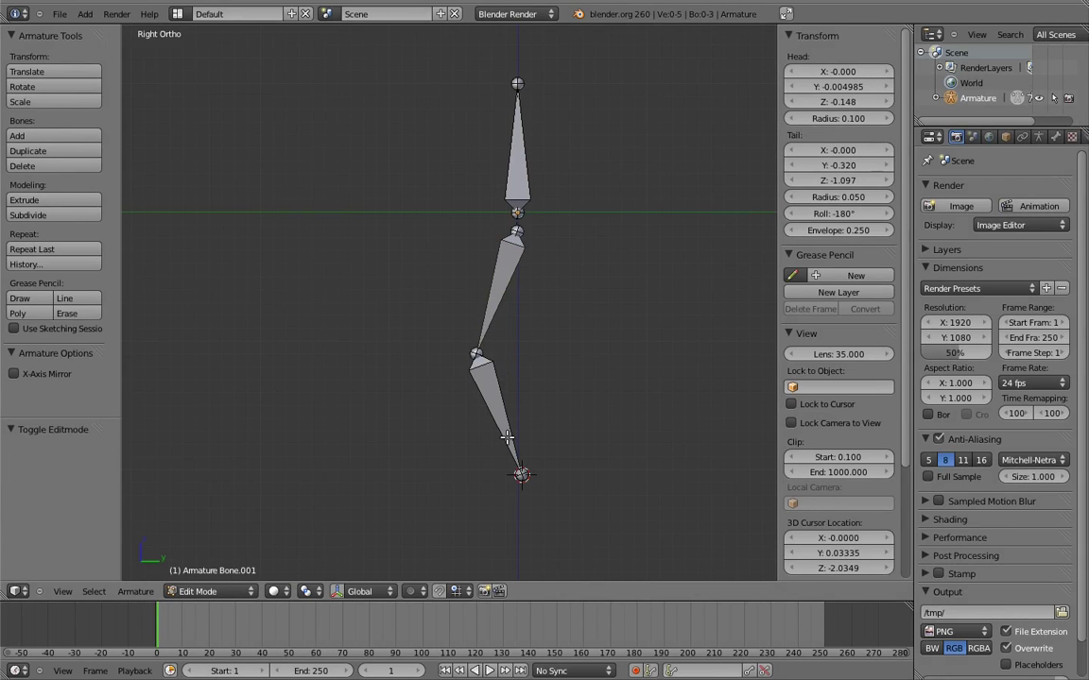
click(521, 493)
key(shift+a)
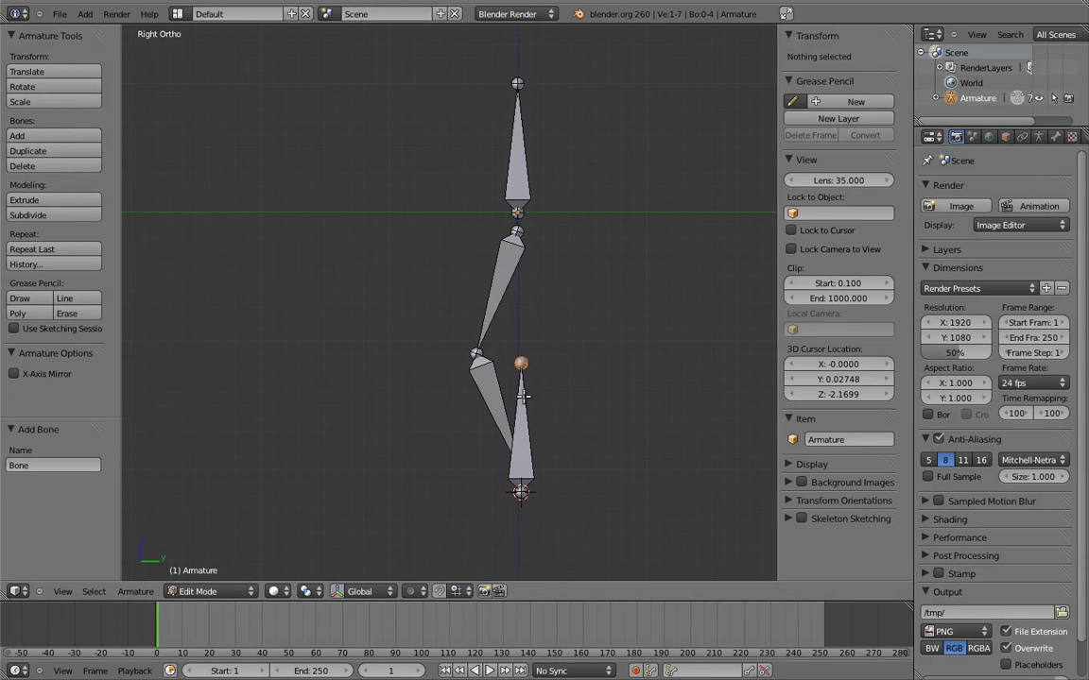
key(r)
click(444, 425)
key(g)
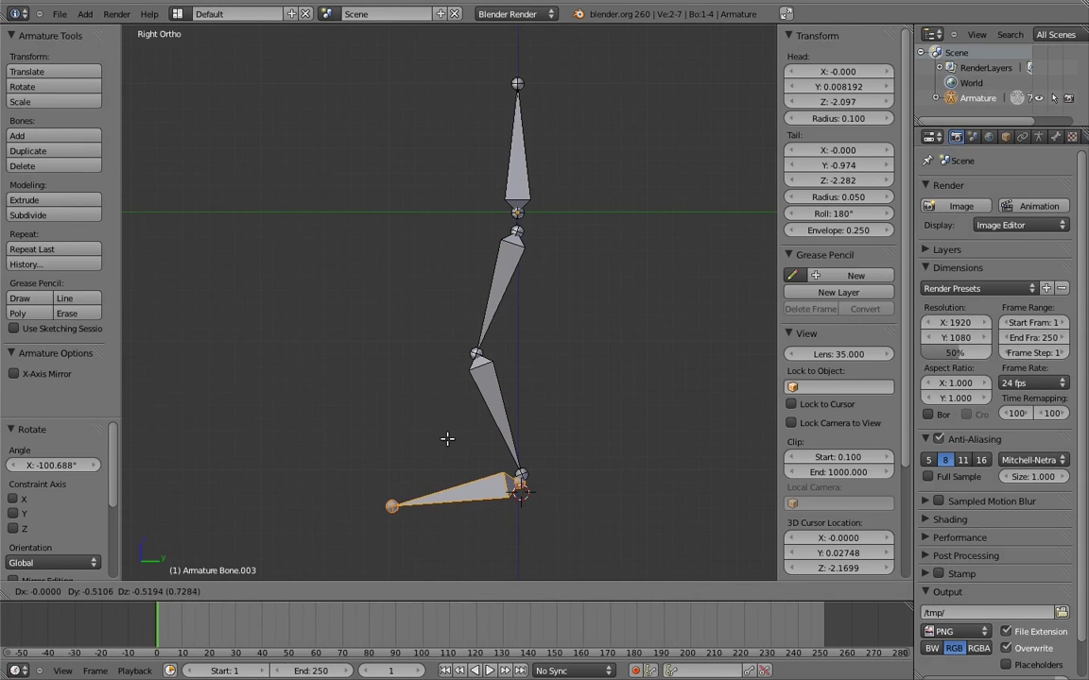
click(449, 442)
key(ctrl+Tab)
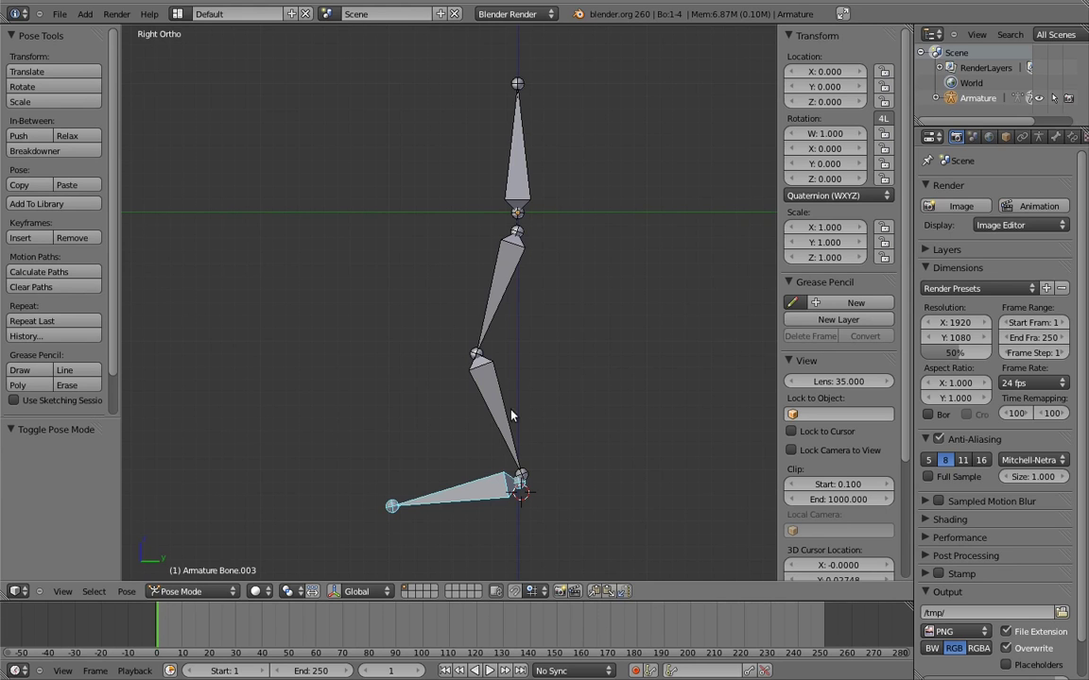
click(1072, 138)
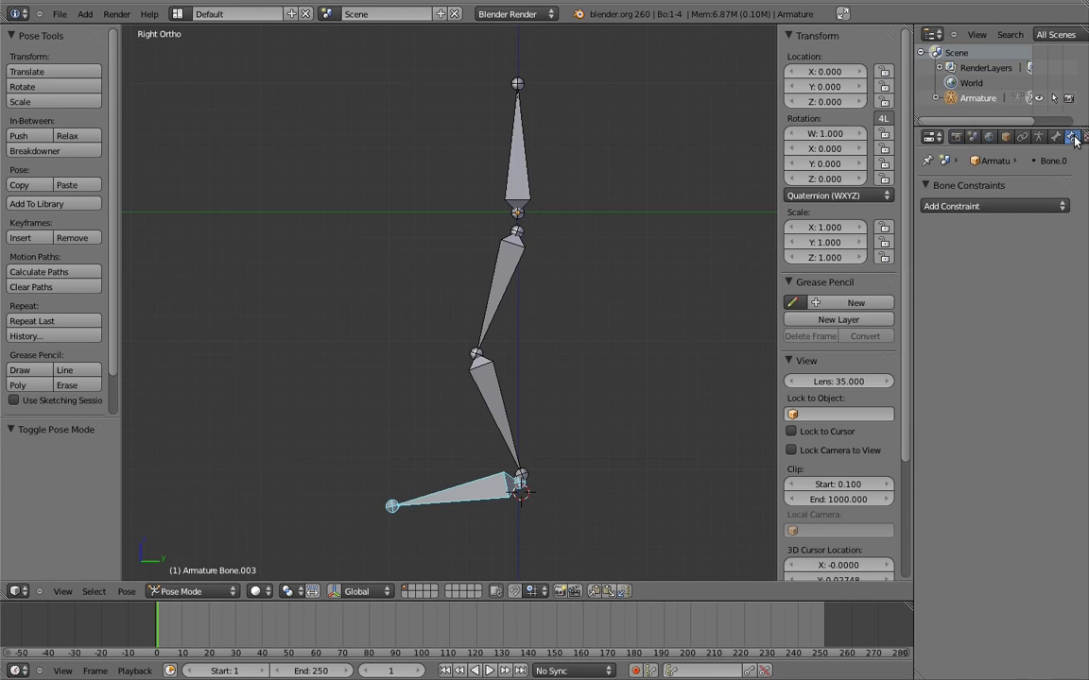
right_click(493, 386)
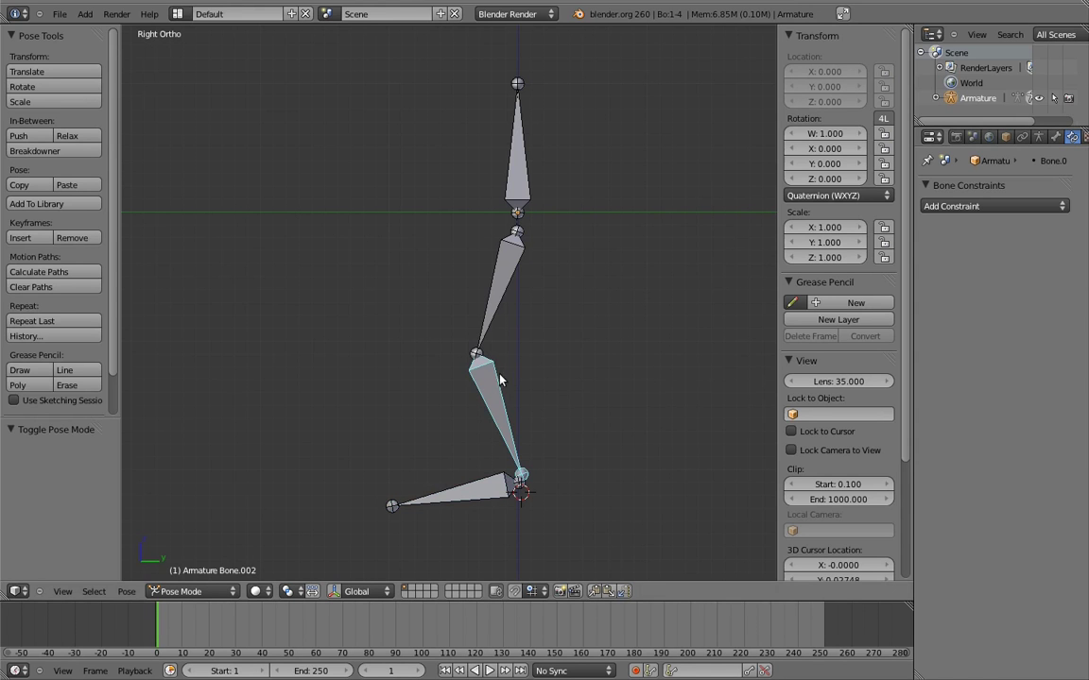
click(990, 207)
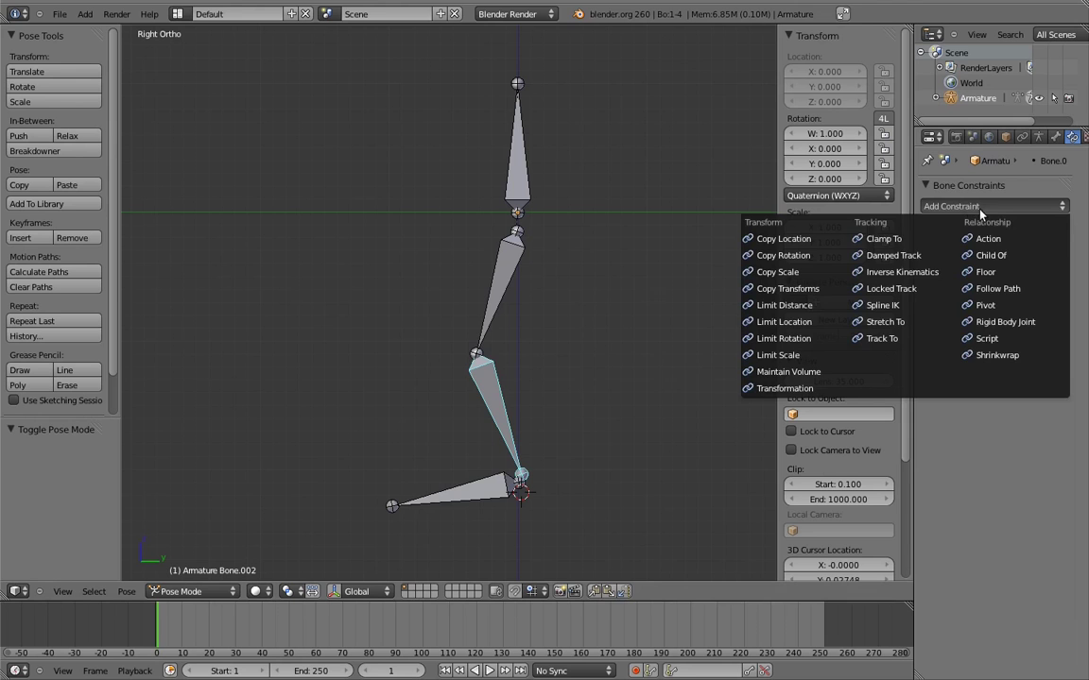
click(917, 273)
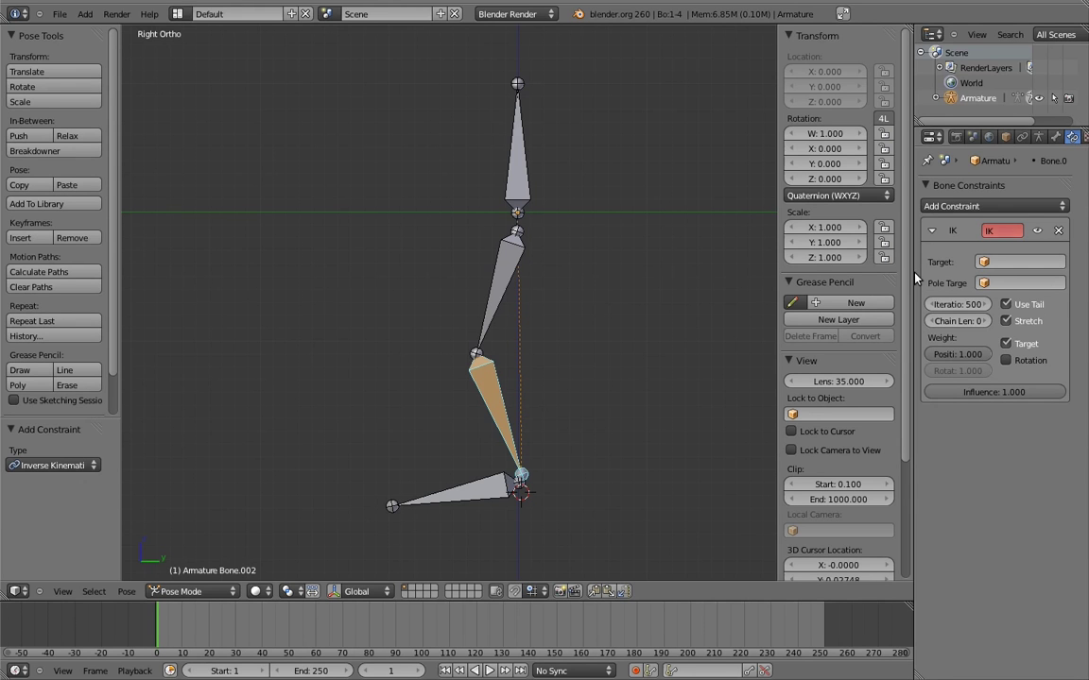
Step: Set the IK constraint's target object to Armature, leave the Bone field empty, and select the top bone
click(1017, 260)
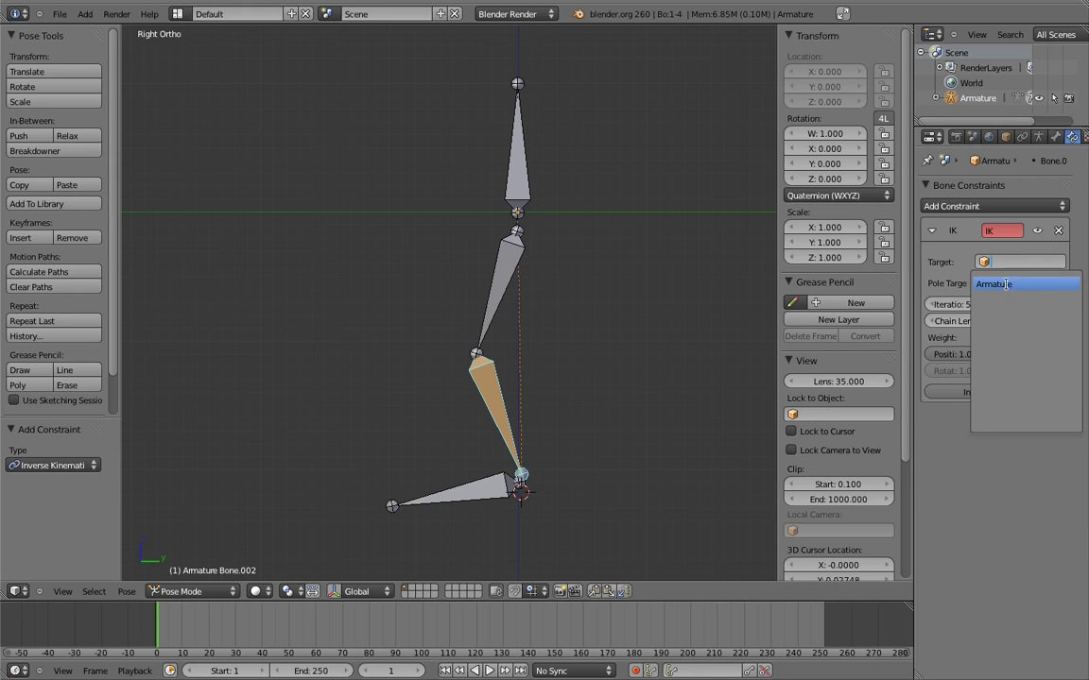
click(1011, 286)
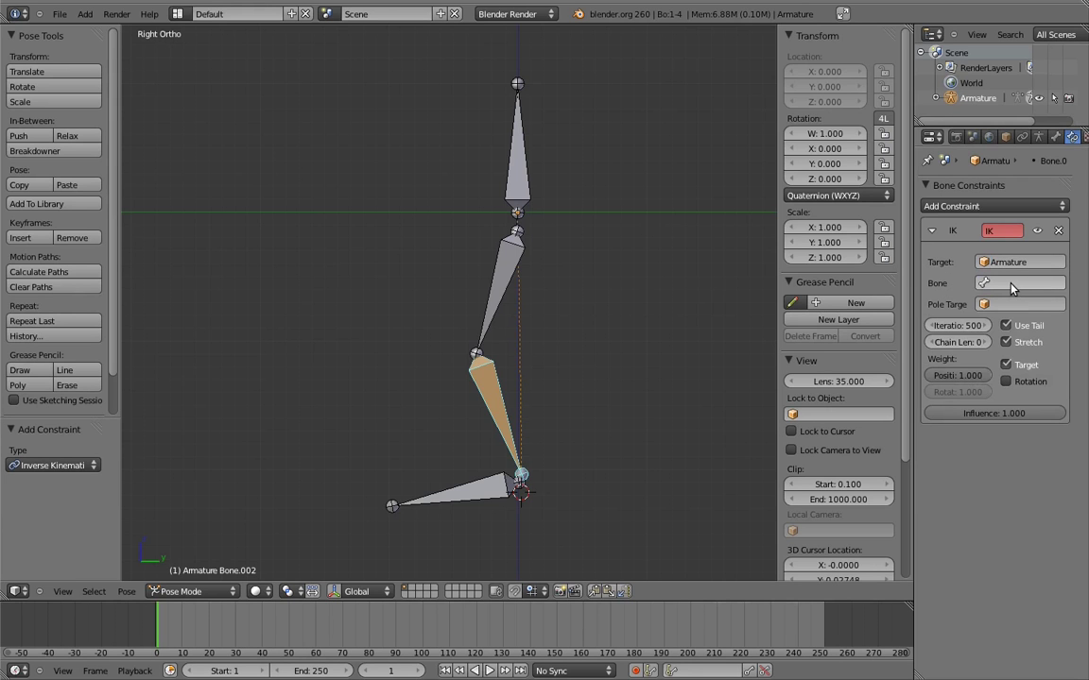
click(1011, 285)
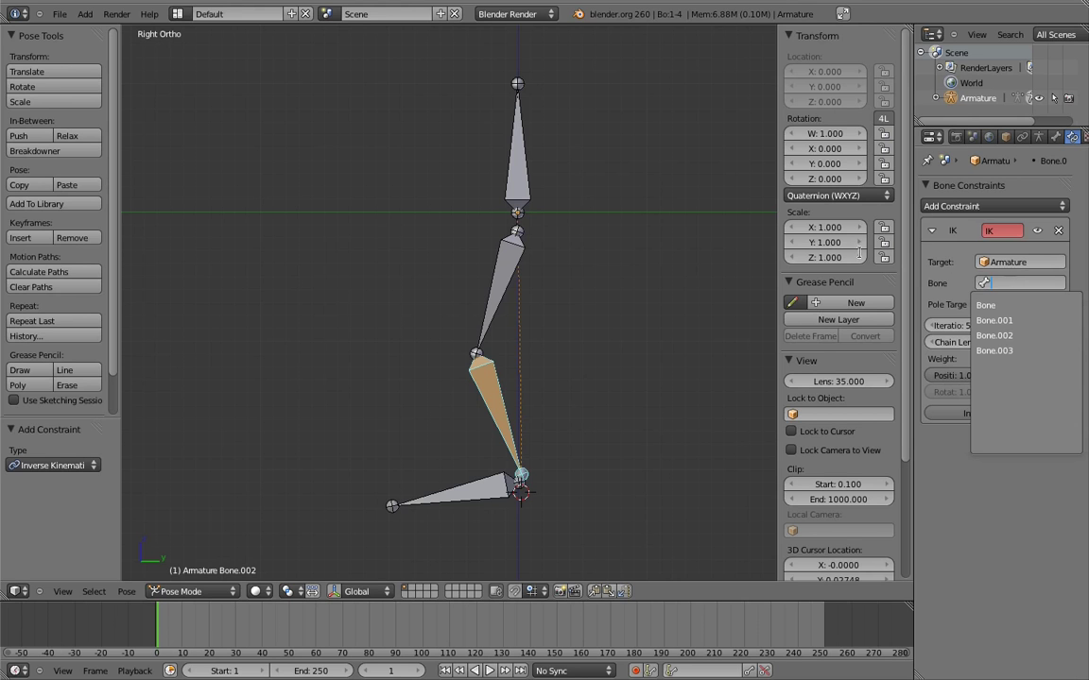
click(526, 189)
right_click(527, 189)
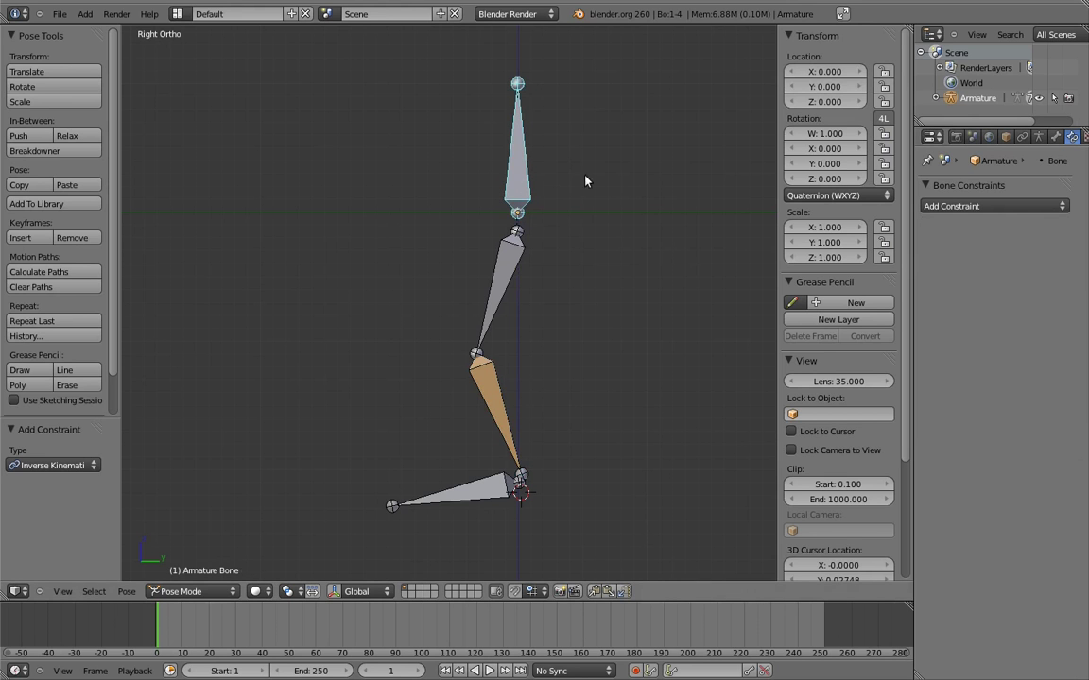
Step: Collapse View and Grease Pencil in the N panel, move Item to the top, and rename the top two bones 'body' and 'thigh'
click(789, 360)
click(790, 281)
drag(886, 319, 886, 56)
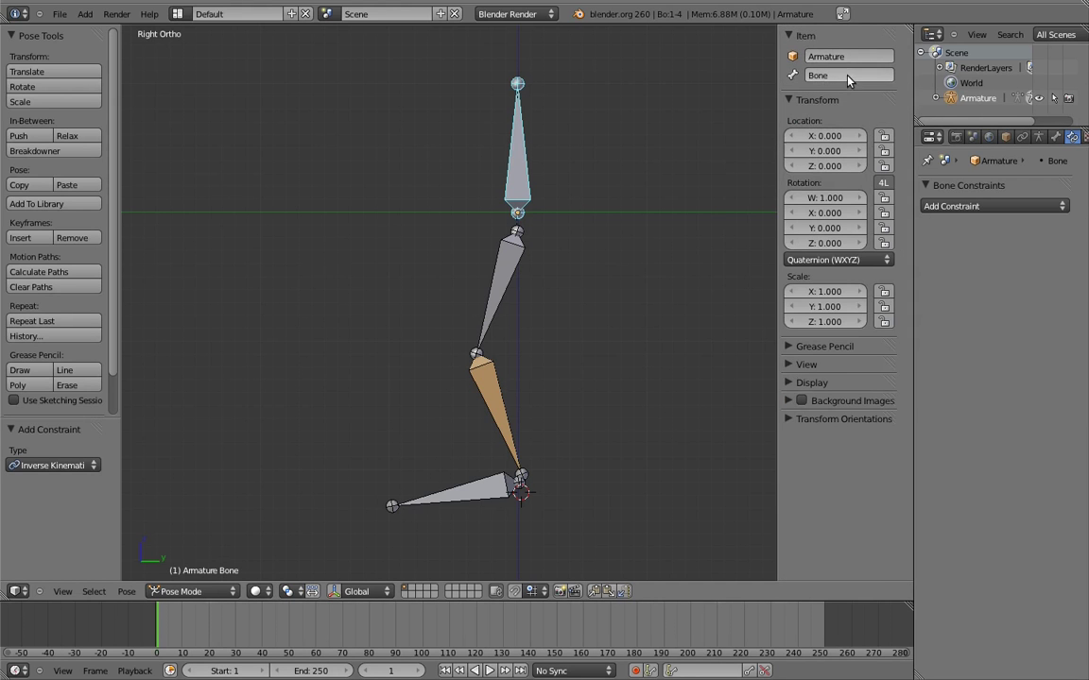
click(848, 76)
text(body)
key(Return)
right_click(501, 284)
click(827, 75)
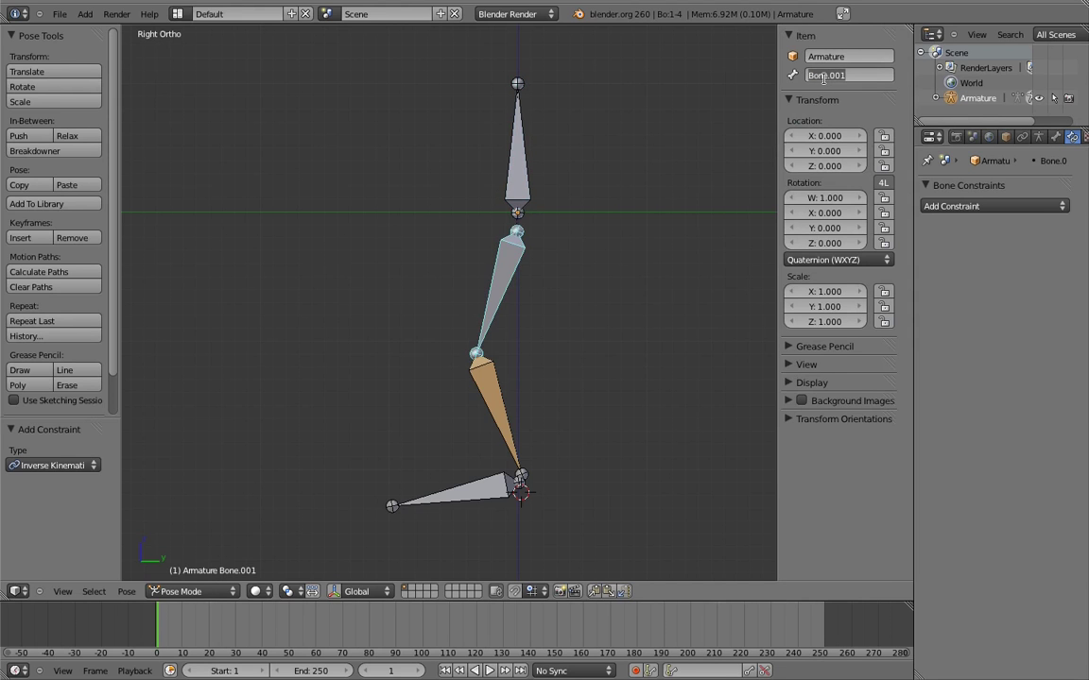
text(thigh)
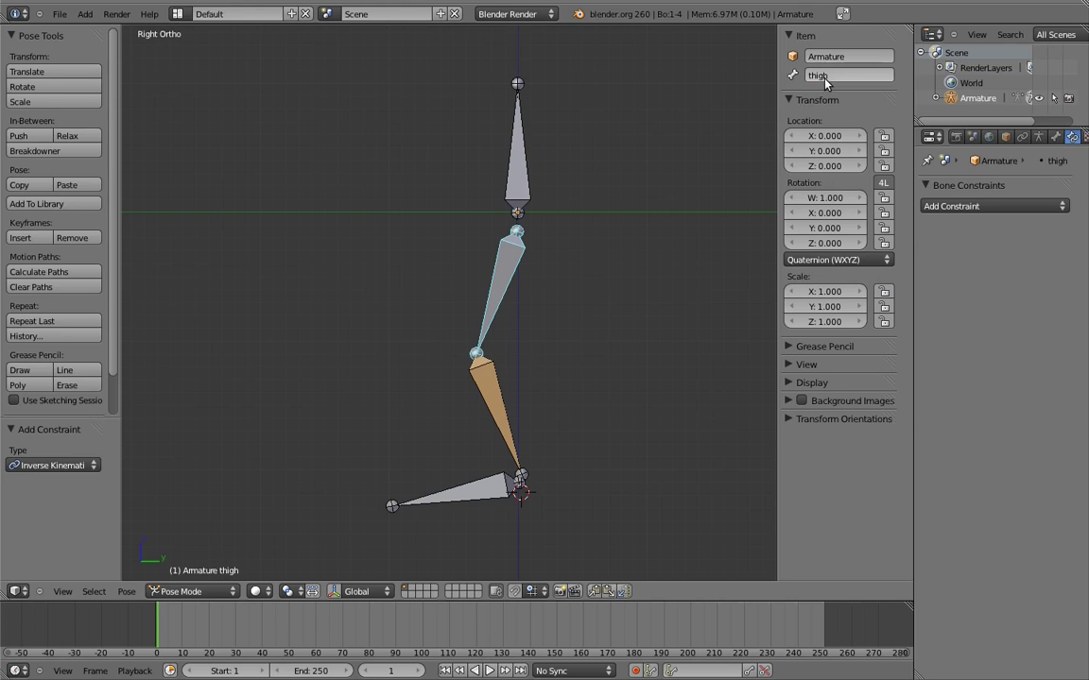
key(Return)
Step: Rename the lower leg bone 'shin' and the ankle bone 'foot'
right_click(498, 398)
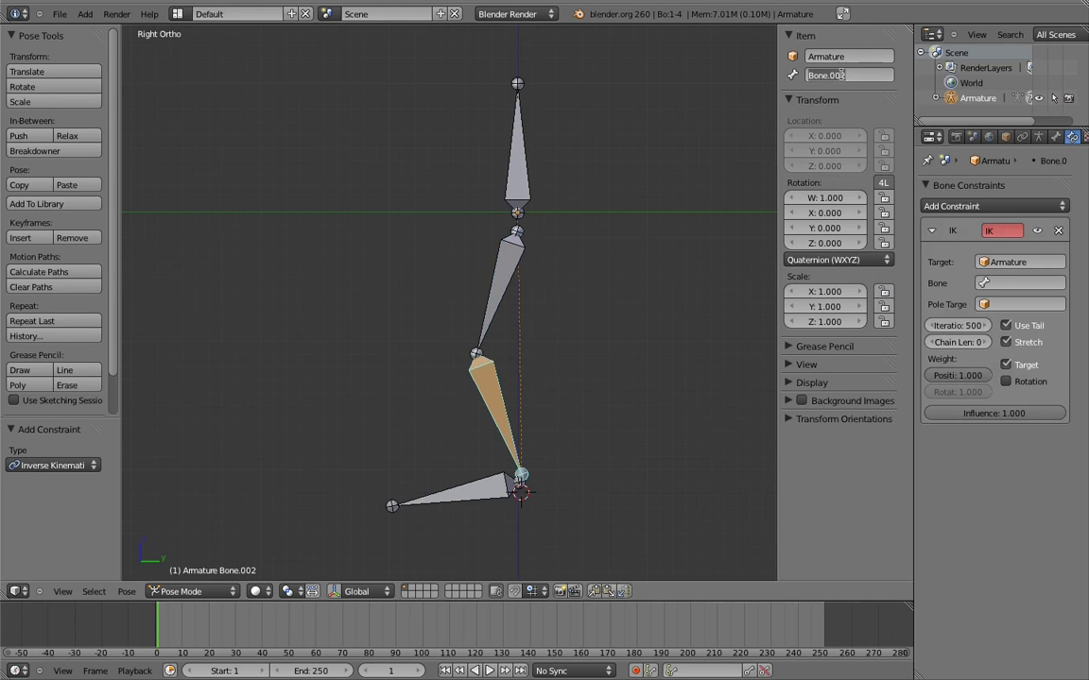
click(842, 74)
text(shin)
key(Return)
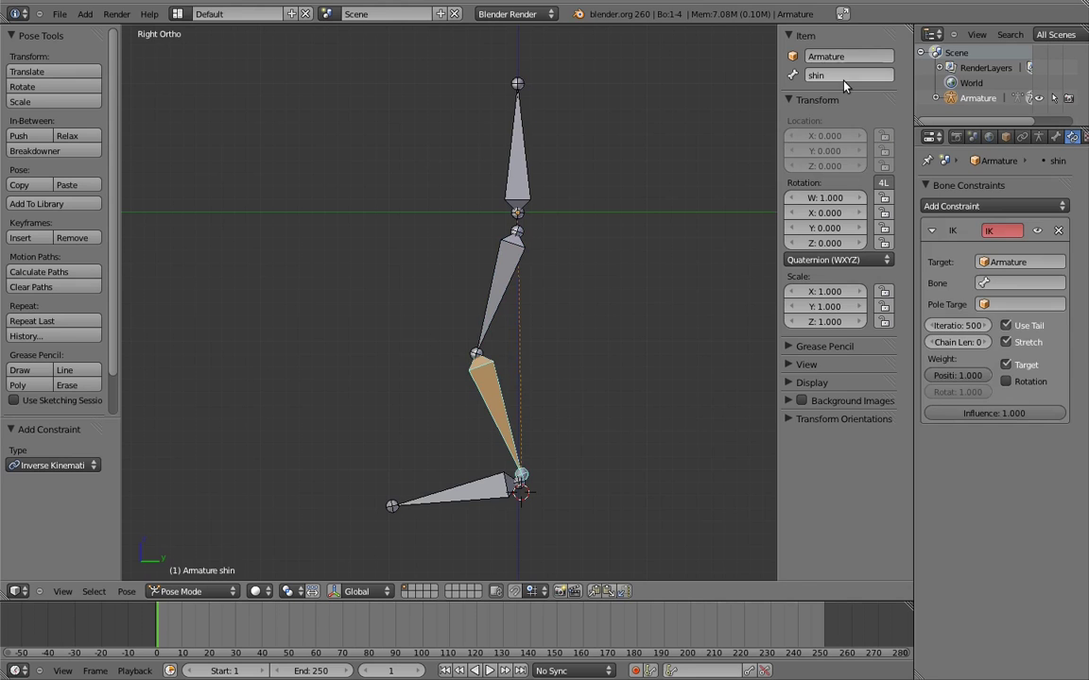
right_click(437, 495)
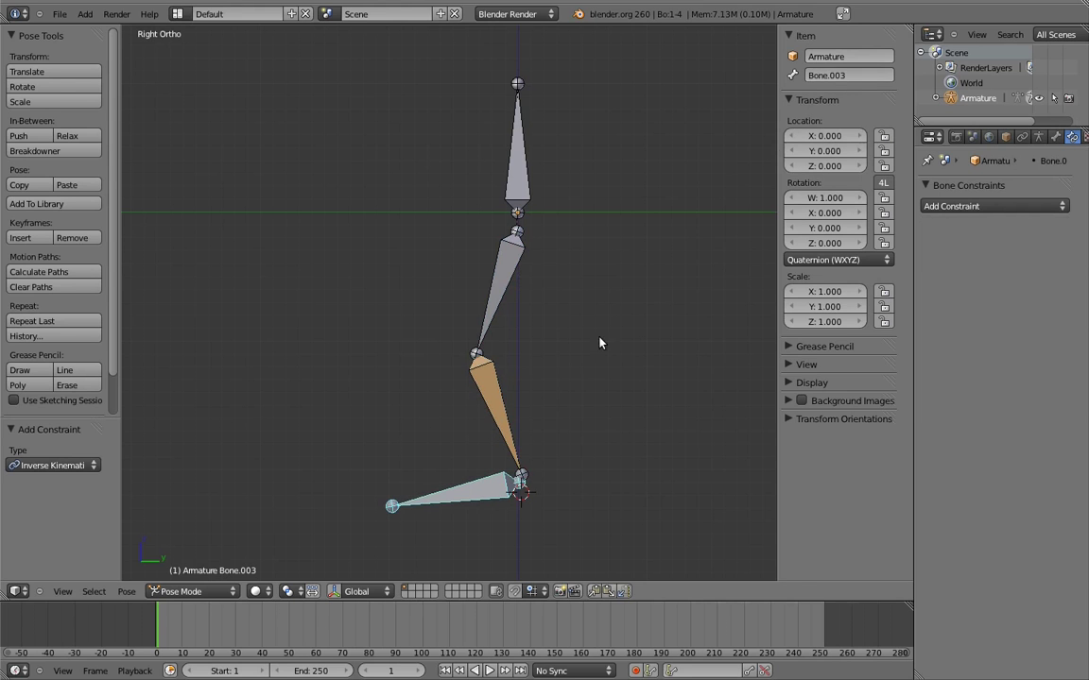
click(829, 76)
text(foot)
key(Return)
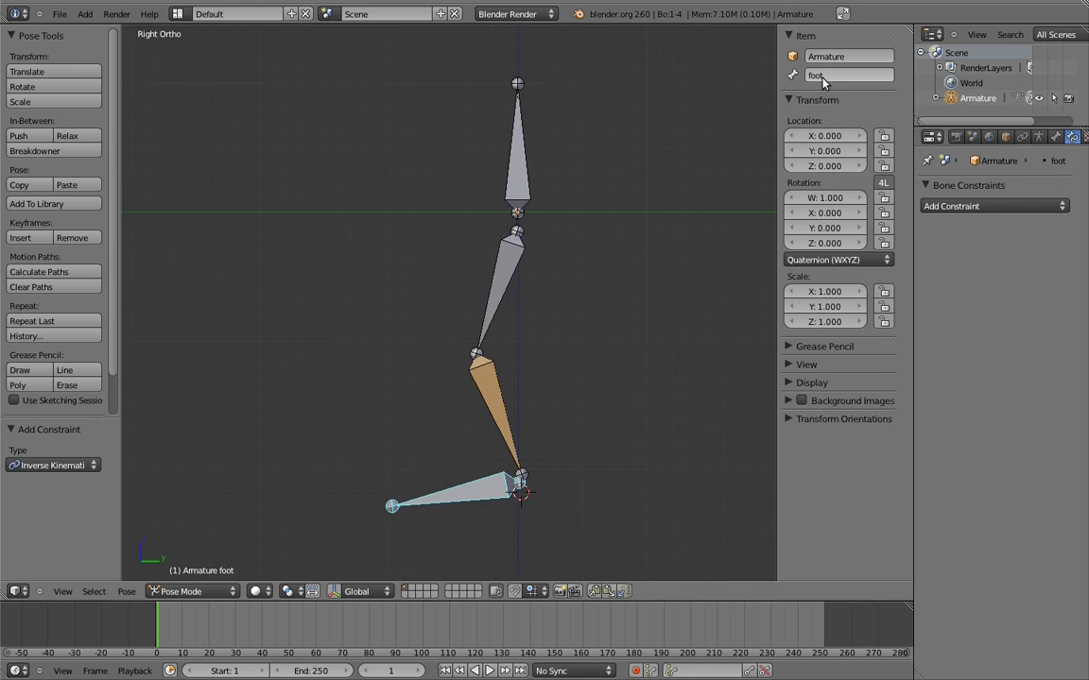
Step: Select the shin, set its IK Bone to foot, then delete the IK constraint
right_click(501, 405)
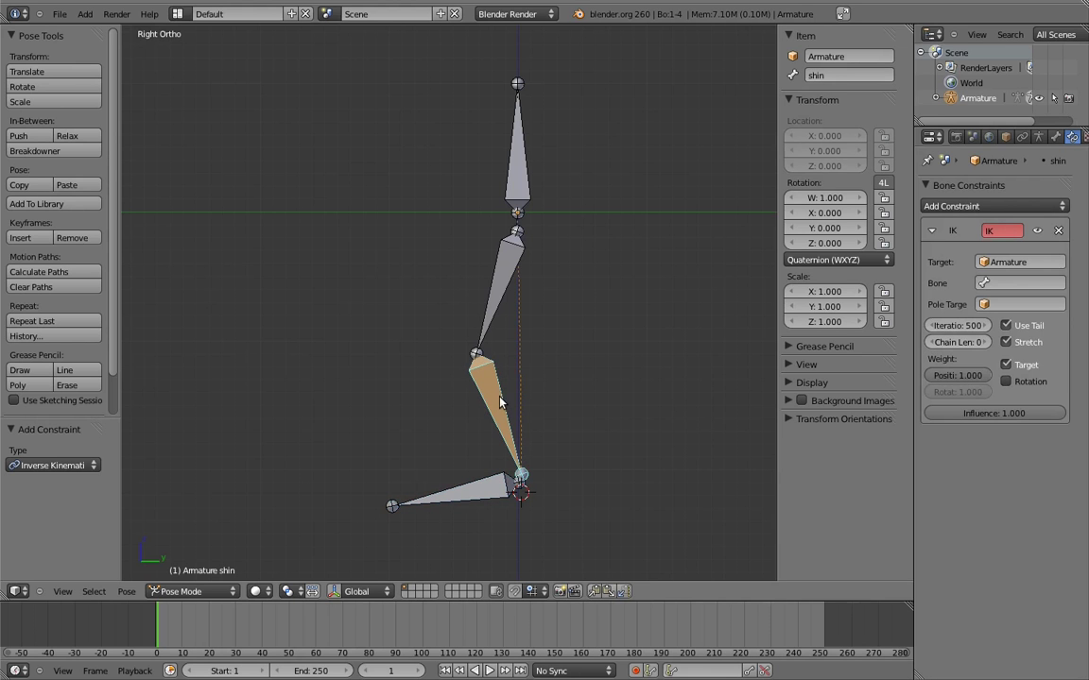
click(1021, 282)
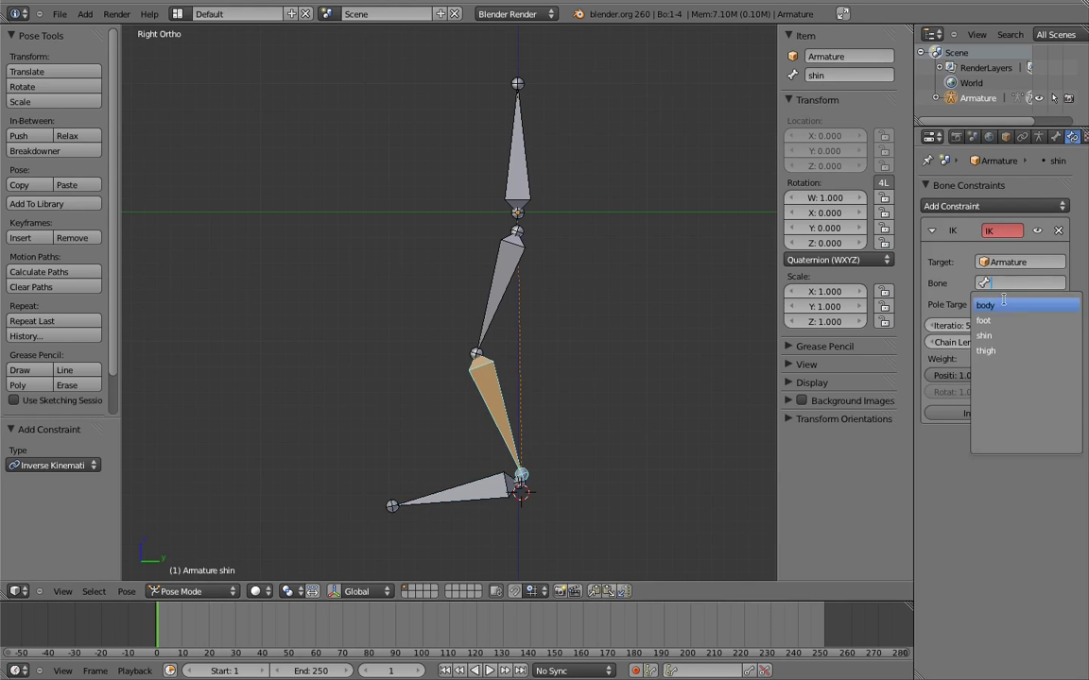
click(999, 321)
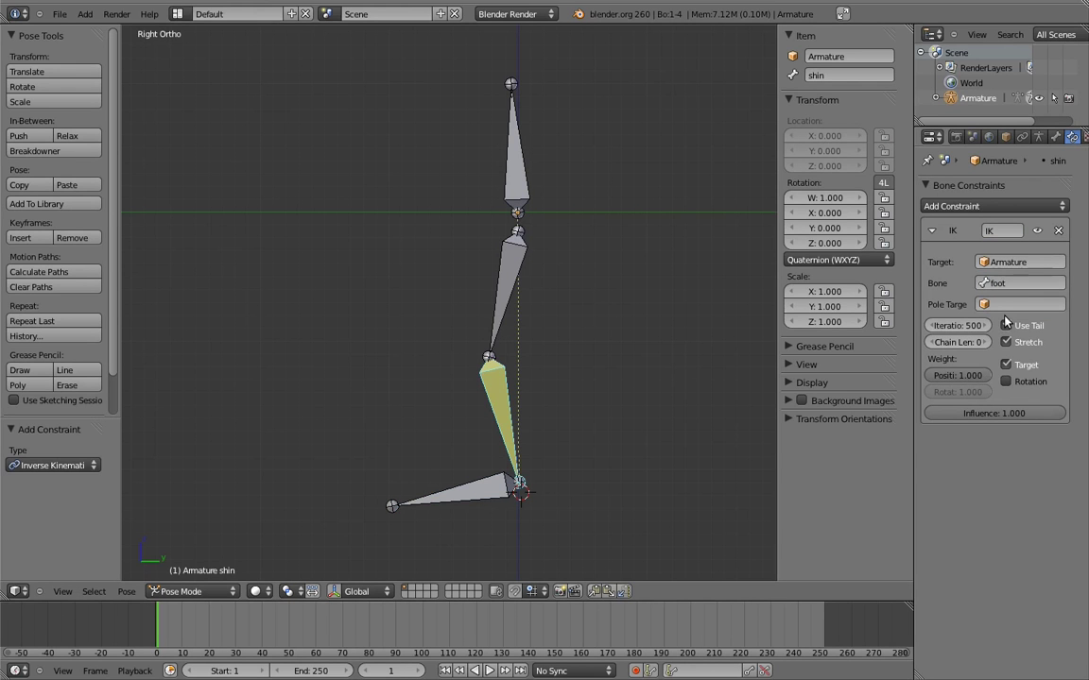
click(1058, 231)
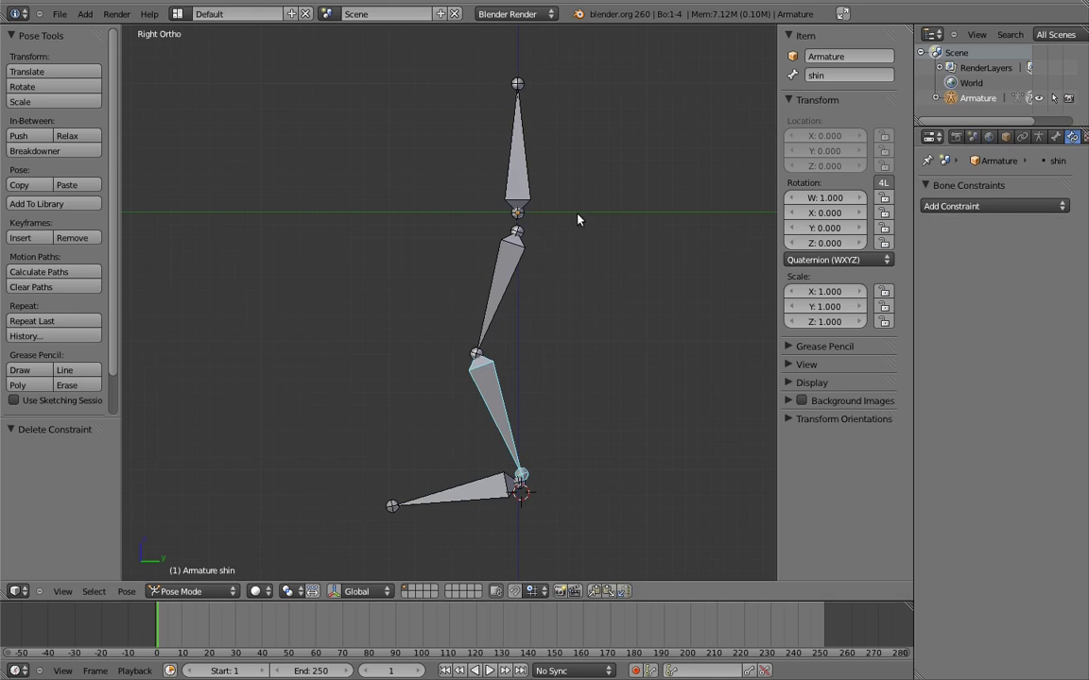
Step: Select the foot bone, then add the shin to the selection as the active bone
right_click(484, 490)
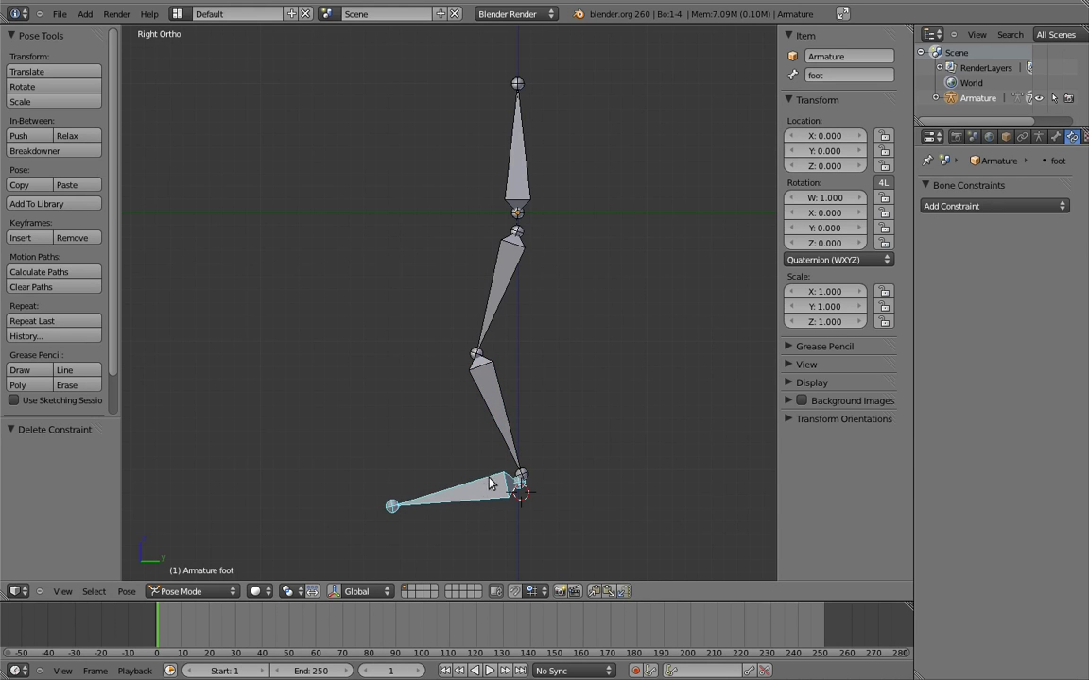
shift+right_click(506, 414)
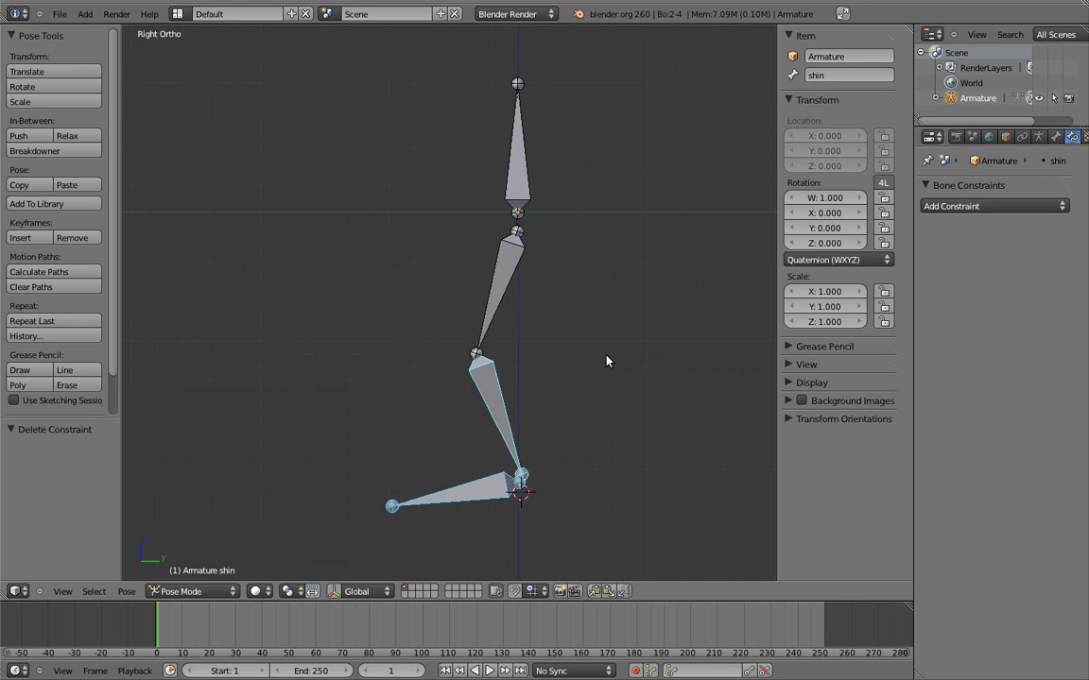
Step: Add an Inverse Kinematics constraint to the shin targeting the foot with Shift+Ctrl+C
key(shift+ctrl+c)
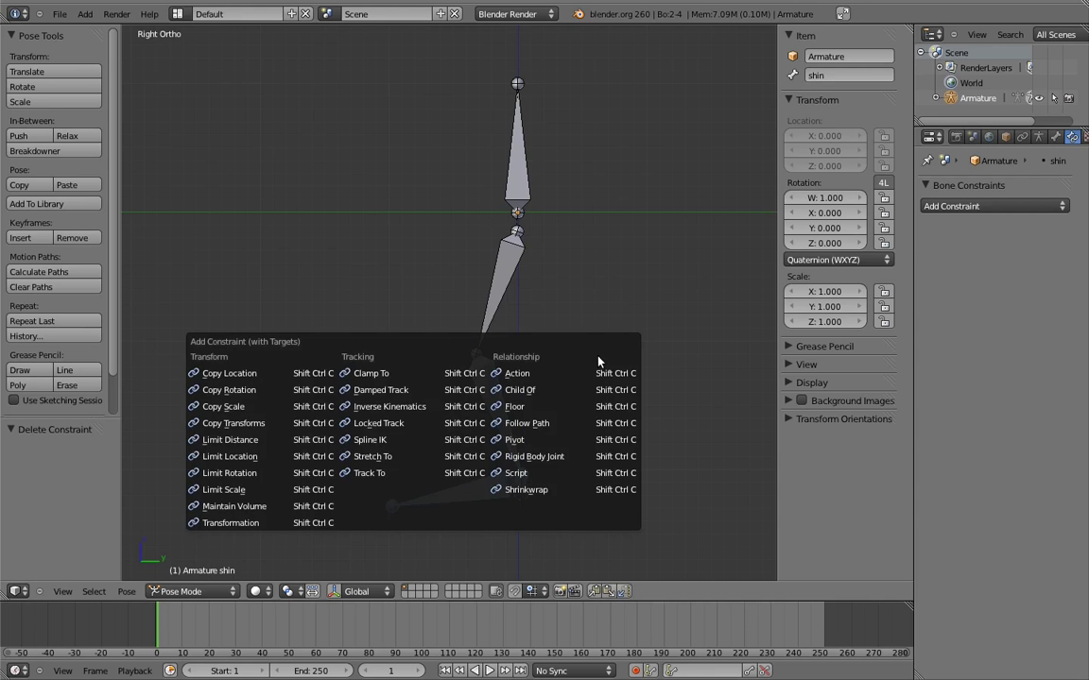
click(421, 408)
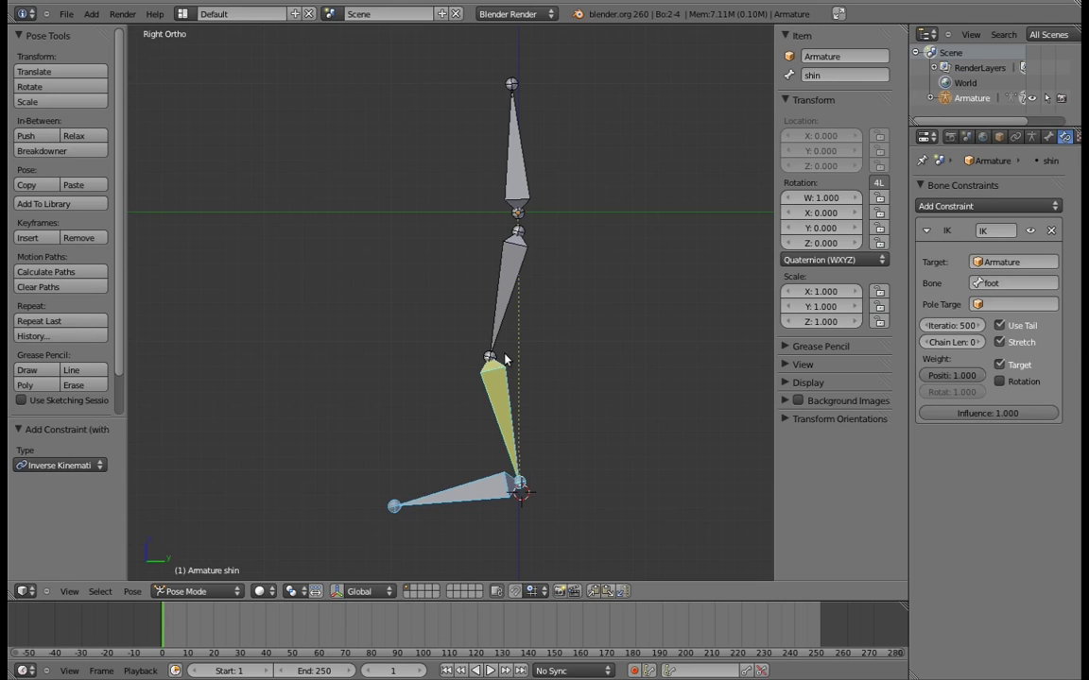
right_click(464, 493)
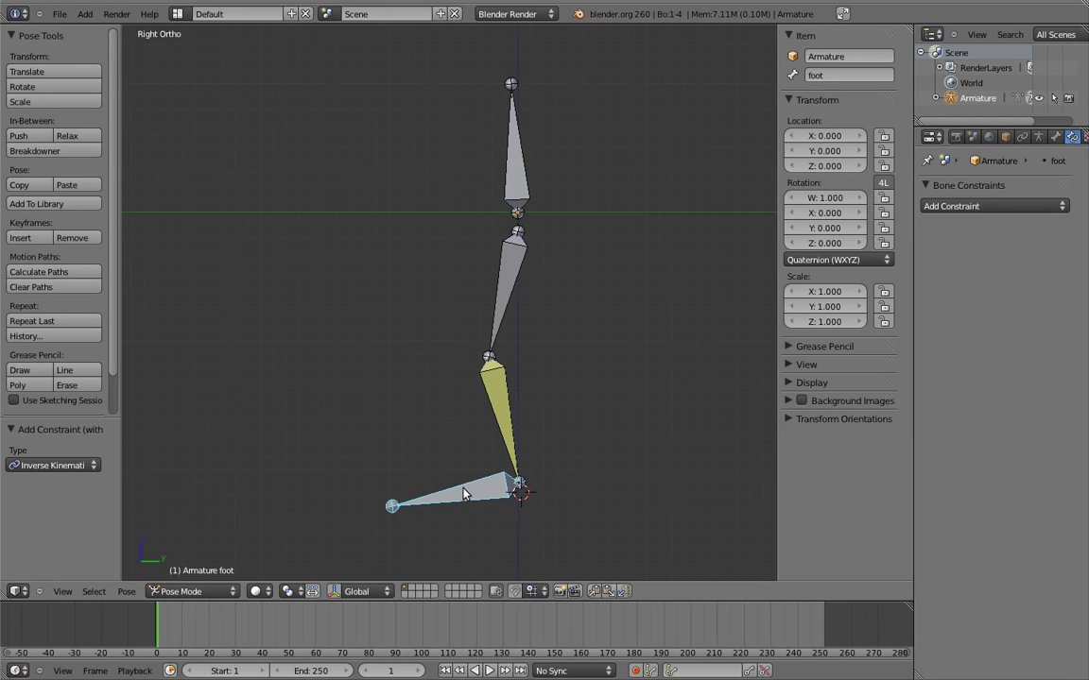
key(g)
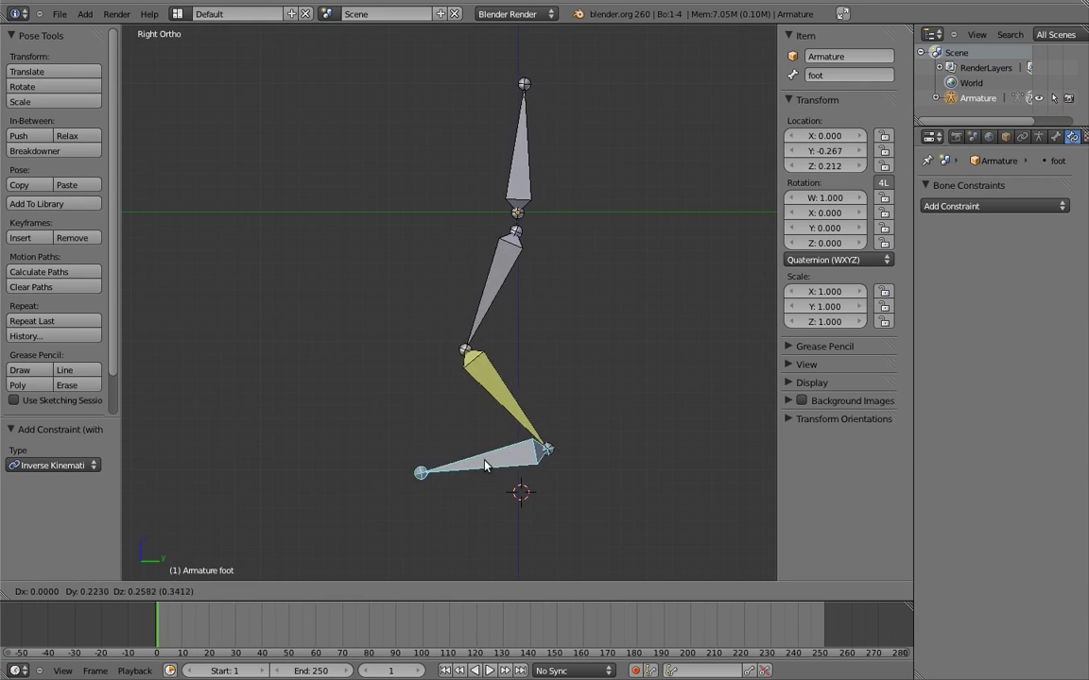
click(433, 413)
key(g)
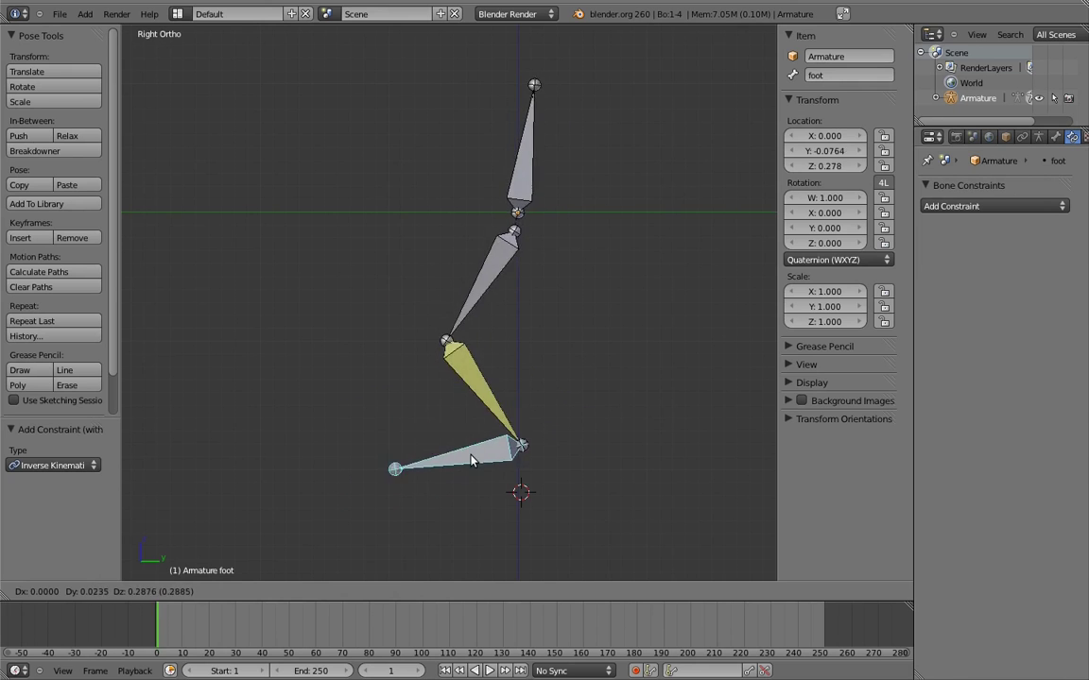
right_click(481, 465)
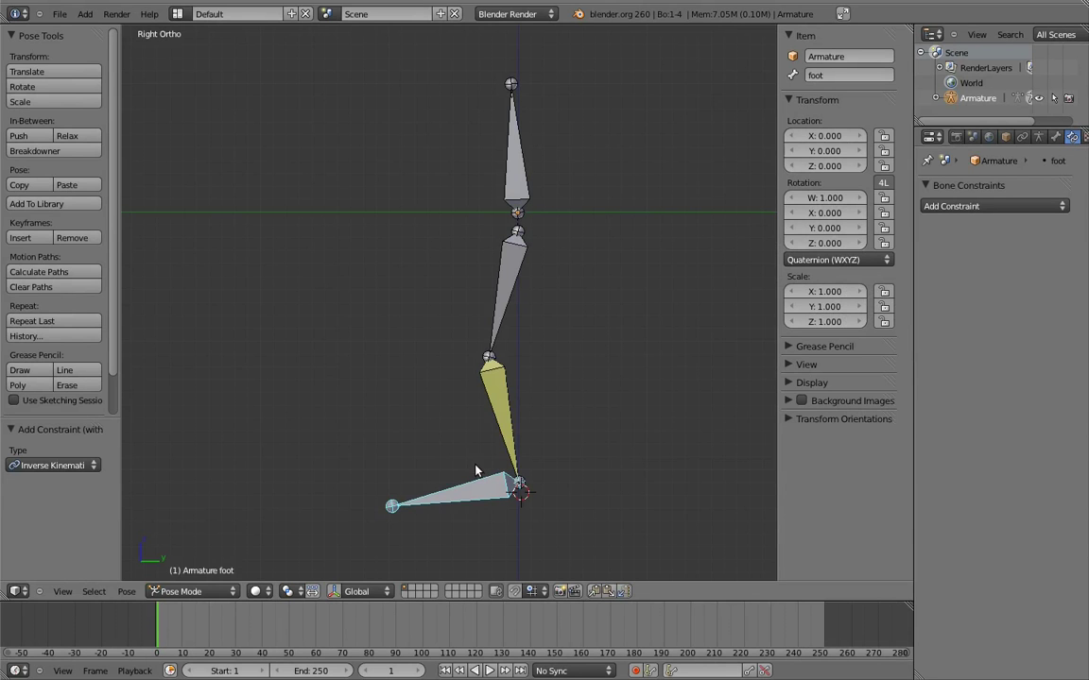
Step: Select the shin and raise its IK Chain Length from 0 to 2
right_click(505, 416)
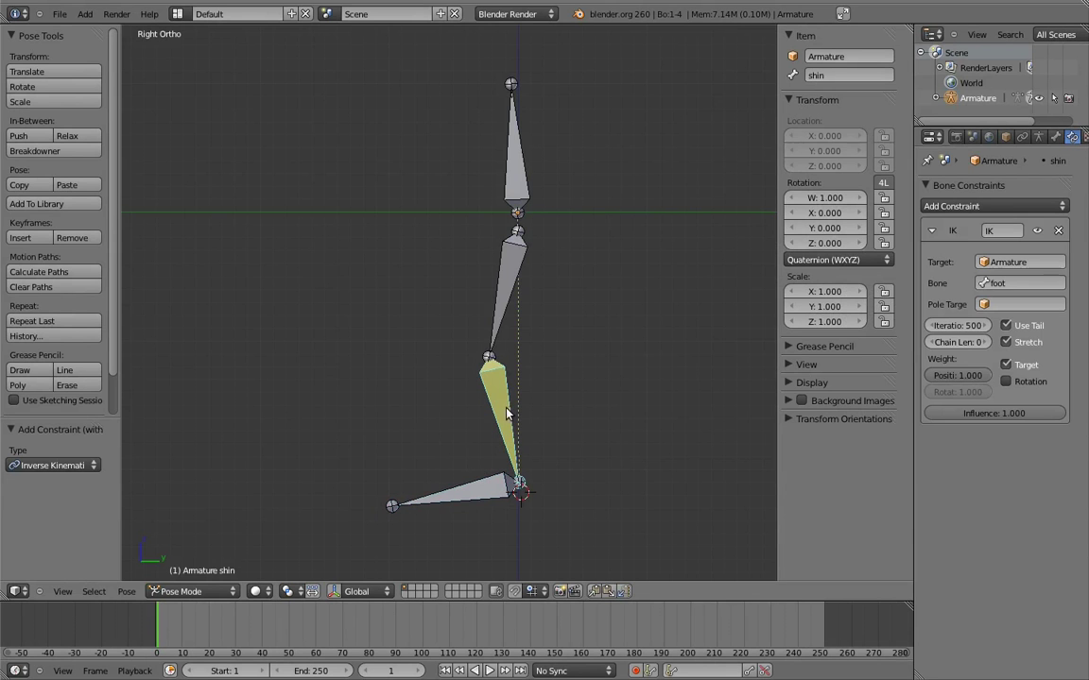
click(986, 344)
click(985, 344)
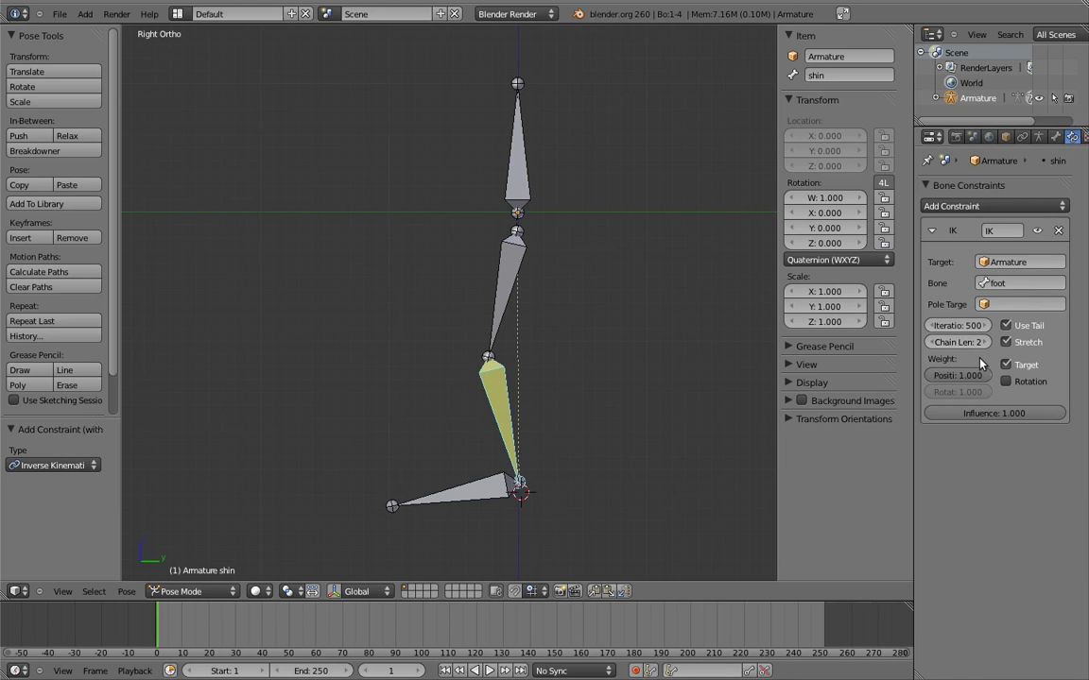
right_click(452, 491)
key(g)
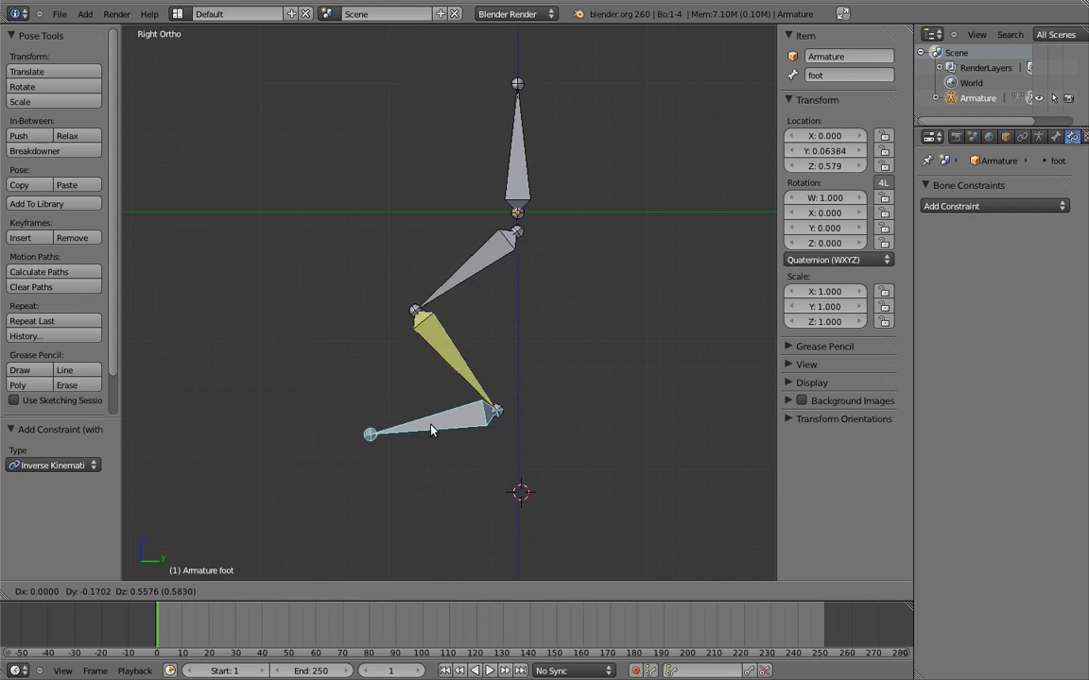
right_click(432, 443)
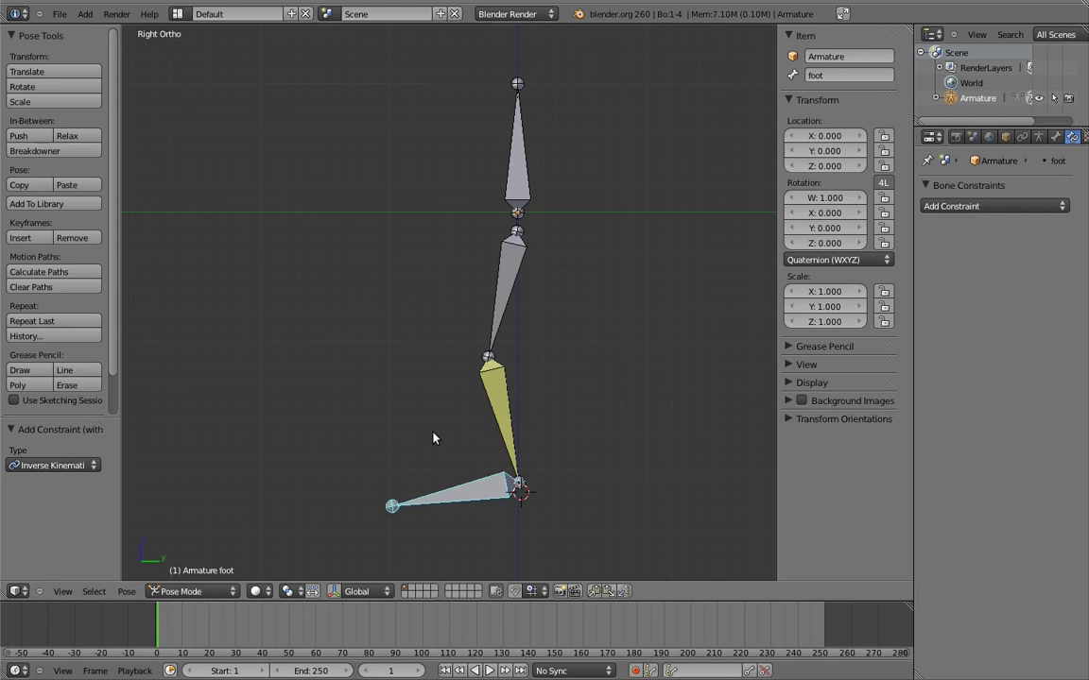
right_click(518, 166)
key(g)
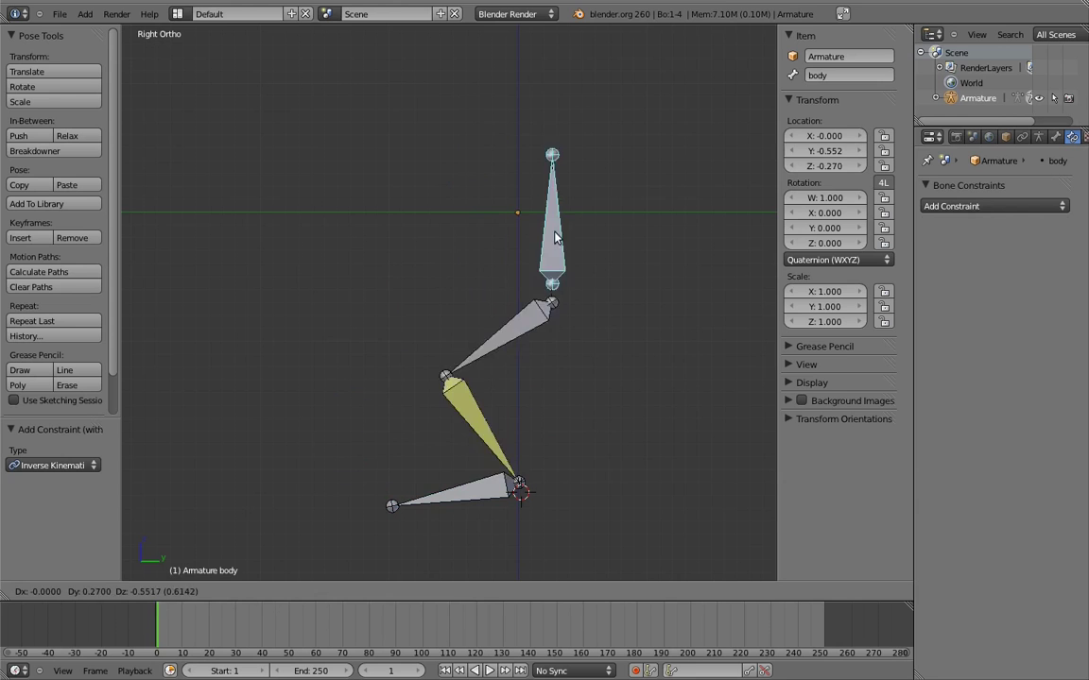
right_click(526, 177)
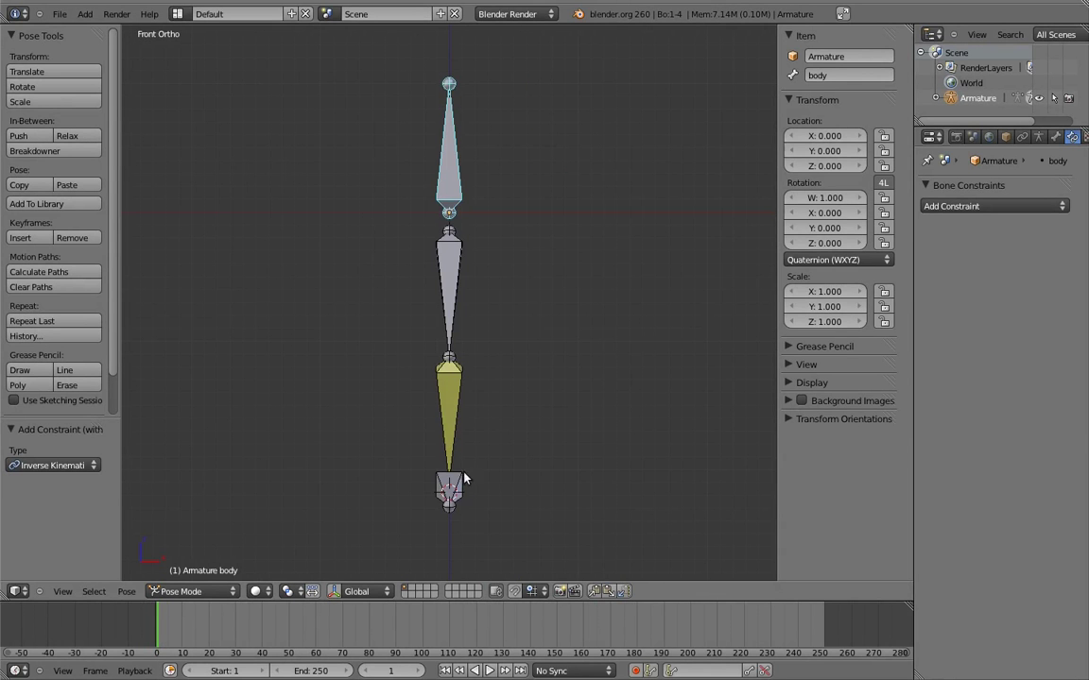
Step: Test-move the foot bone, cancel back to its rest position, then make the shin active
right_click(462, 477)
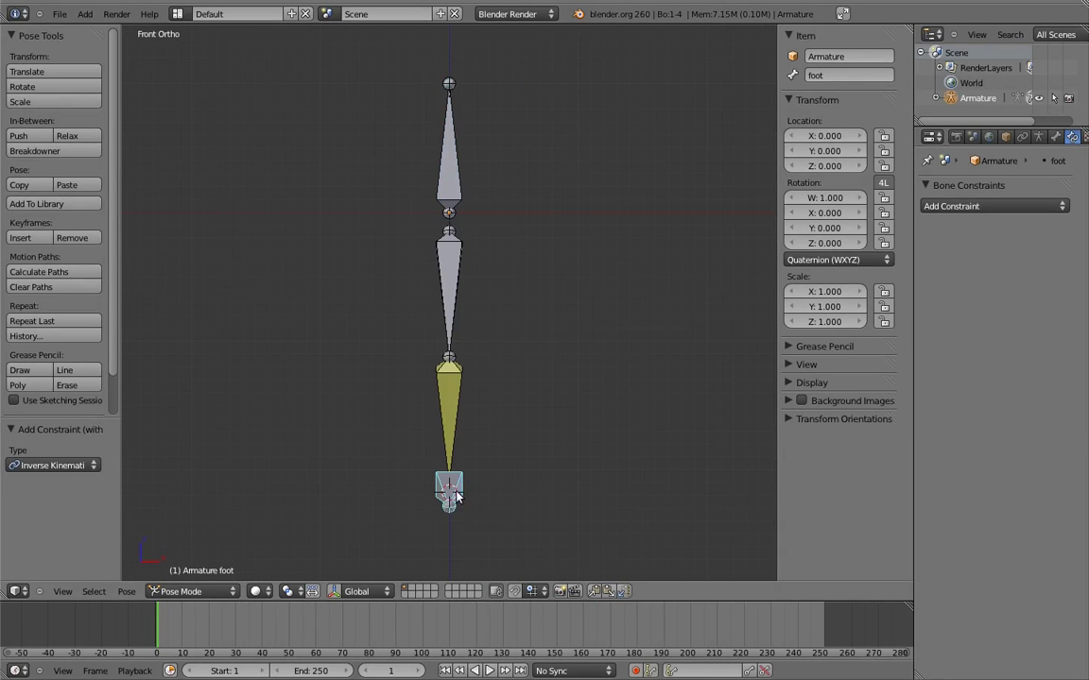
key(g)
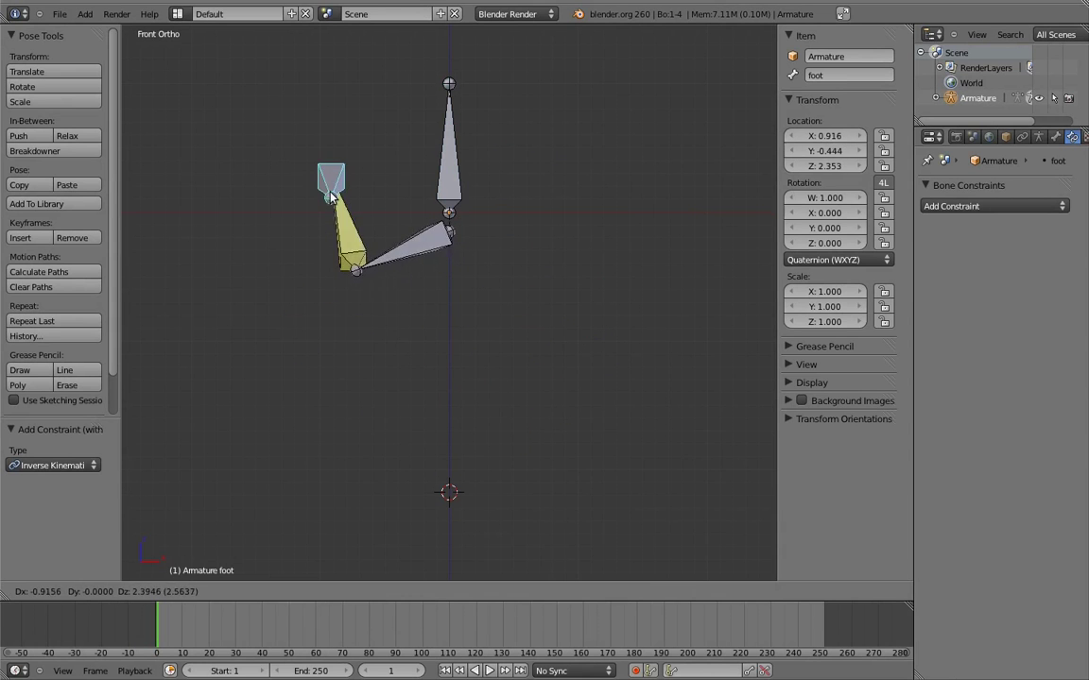
key(Escape)
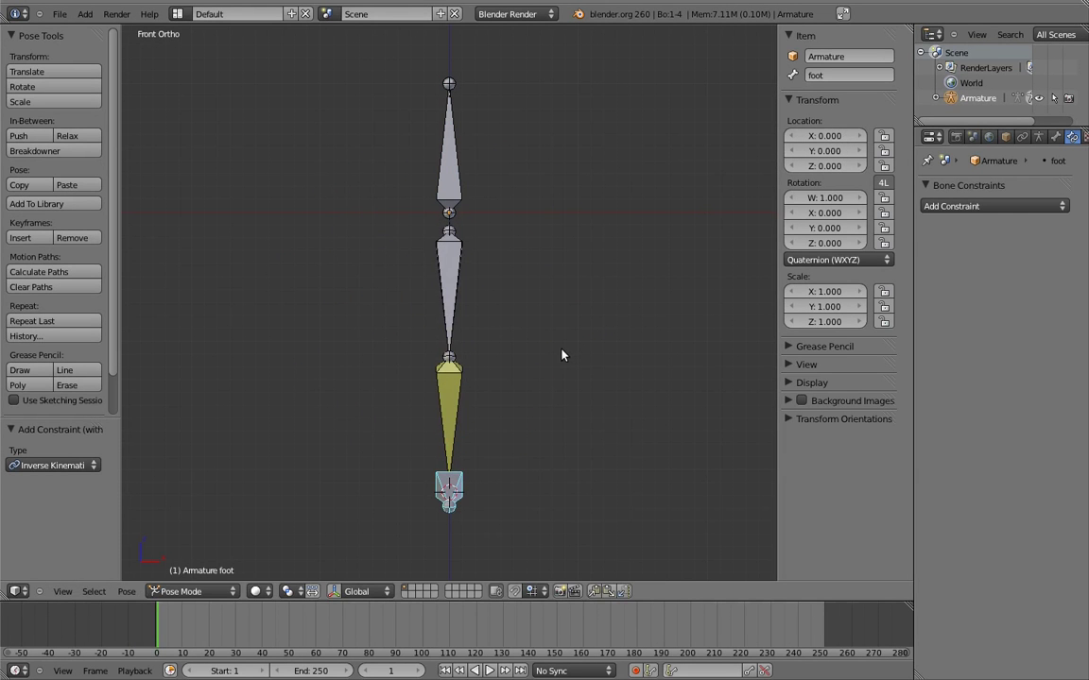
right_click(448, 406)
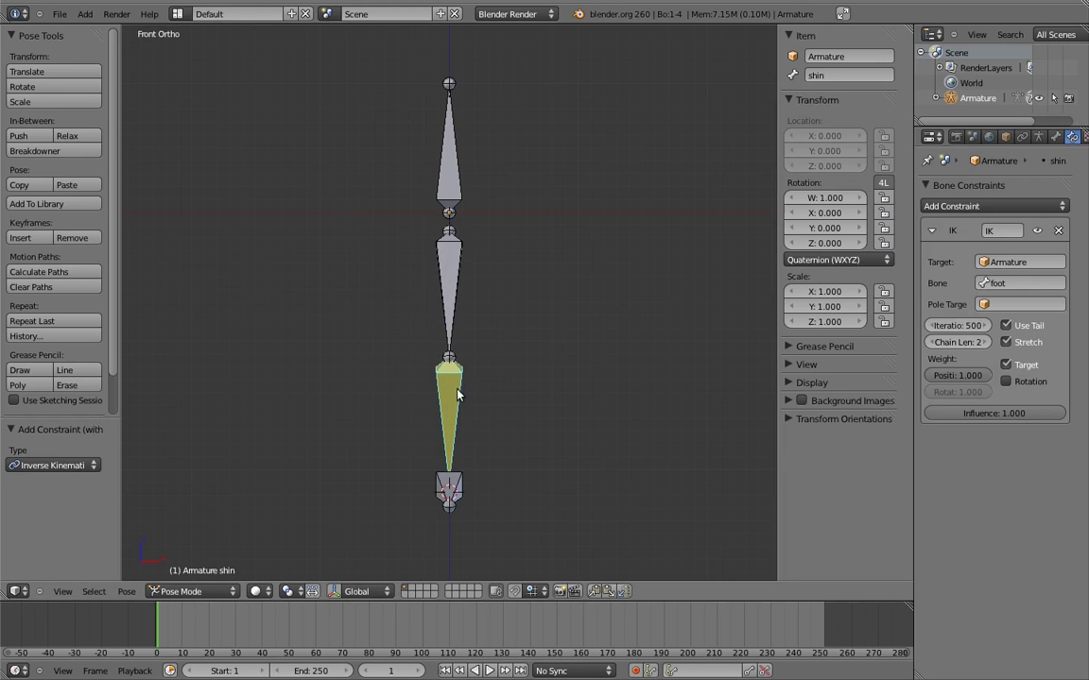
Step: Show the shin's Bone tab with Inverse Kinematics expanded: Legacy solver, stiffness 0.000 on X, Y, Z
click(1056, 137)
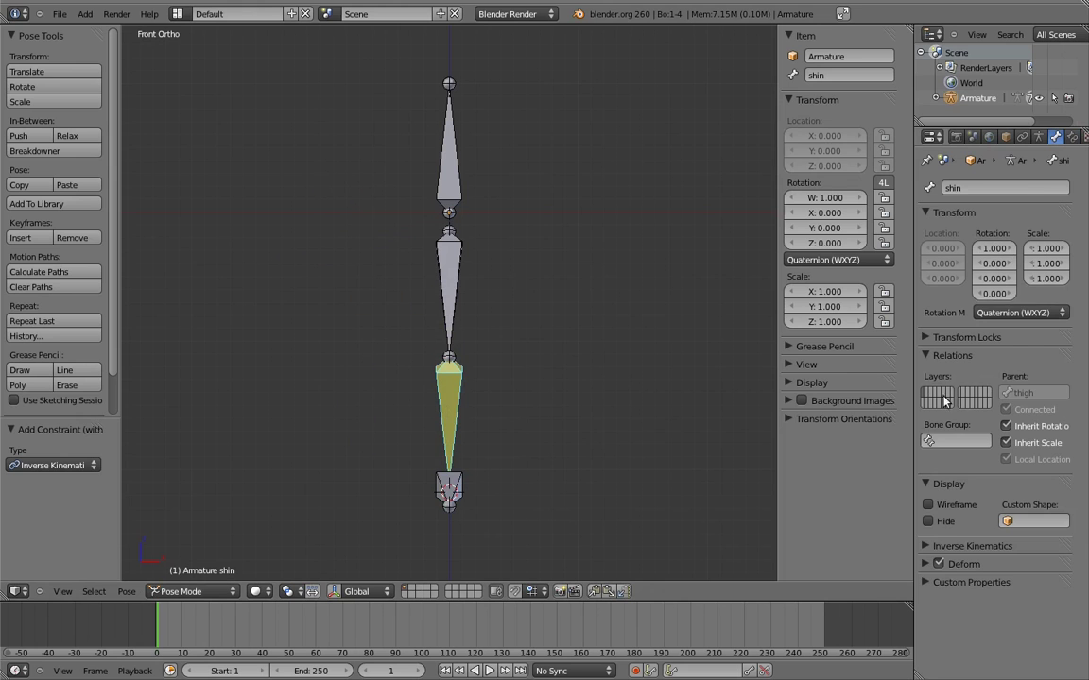
click(927, 545)
scroll(952, 413, down, 3)
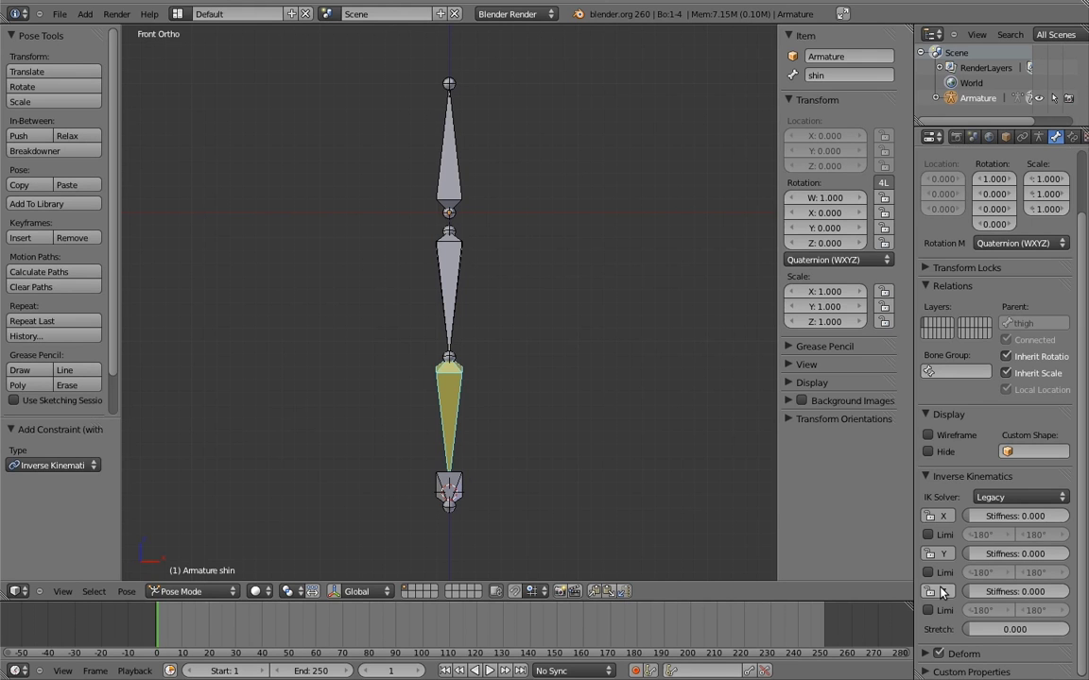
Step: Enable Axes display on the armature and angle the view on the knee
click(1039, 138)
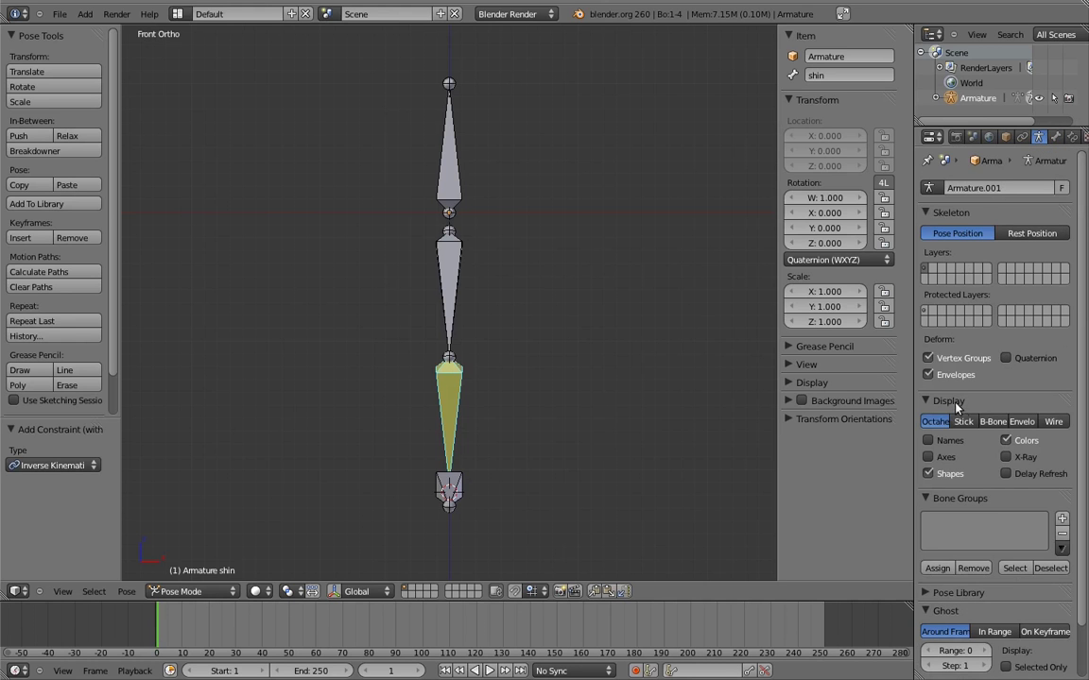
click(940, 459)
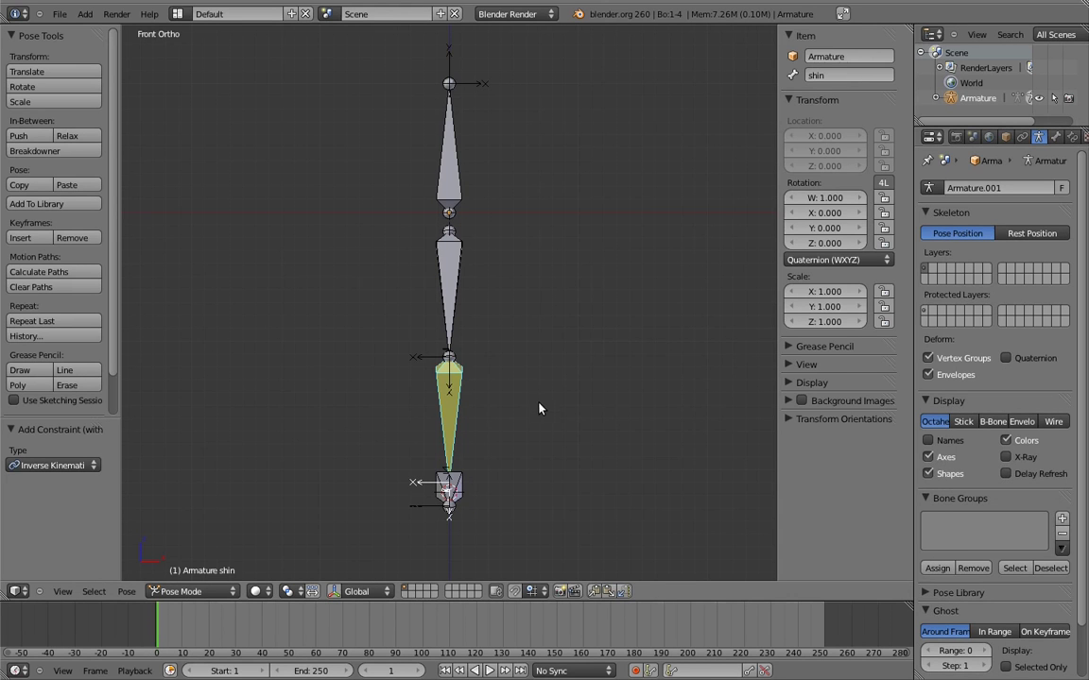
shift+middle_drag(539, 408, 590, 264)
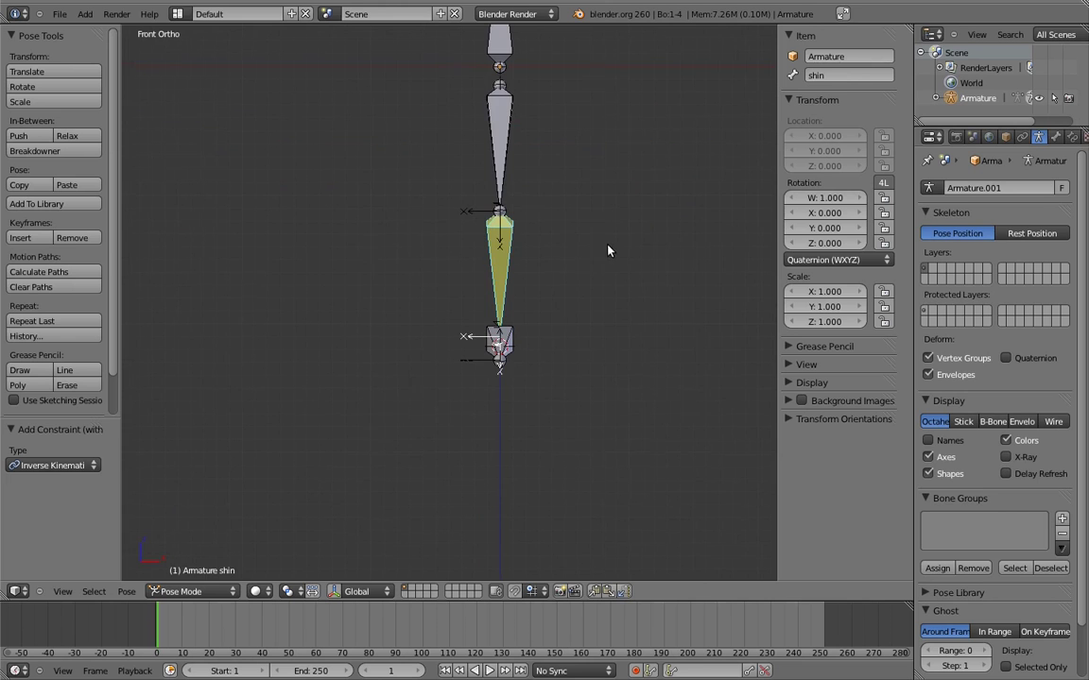
scroll(608, 248, up, 5)
middle_drag(588, 358, 503, 413)
scroll(506, 312, up, 3)
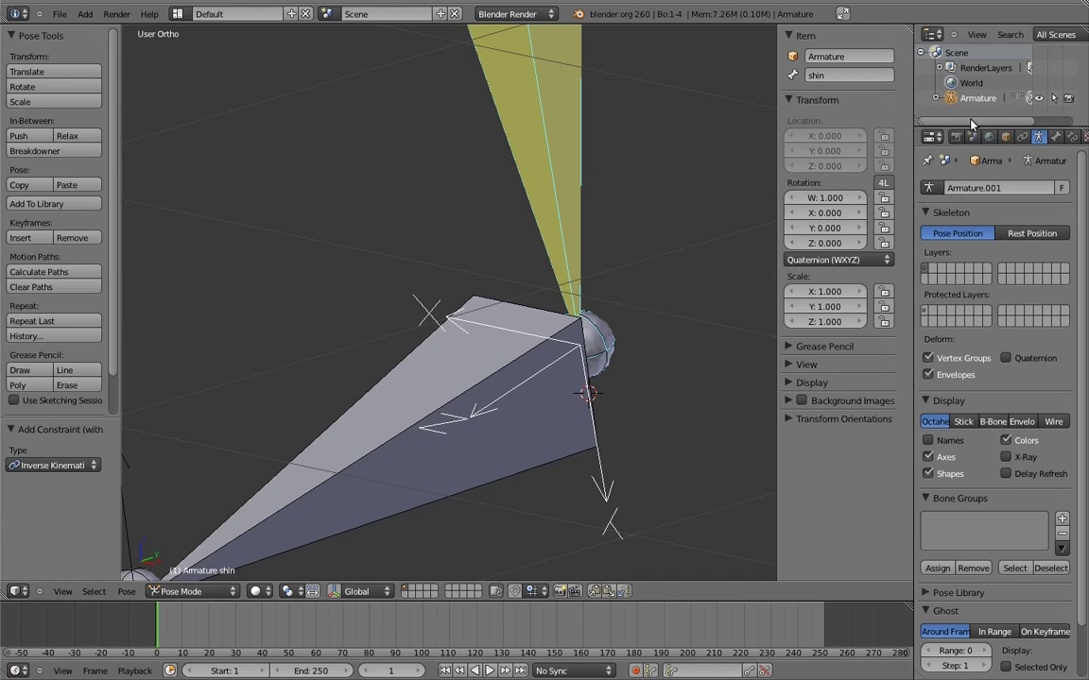
Step: Lock the shin's IK rotation on Y and Z in the Bone tab, then select the foot
click(1055, 137)
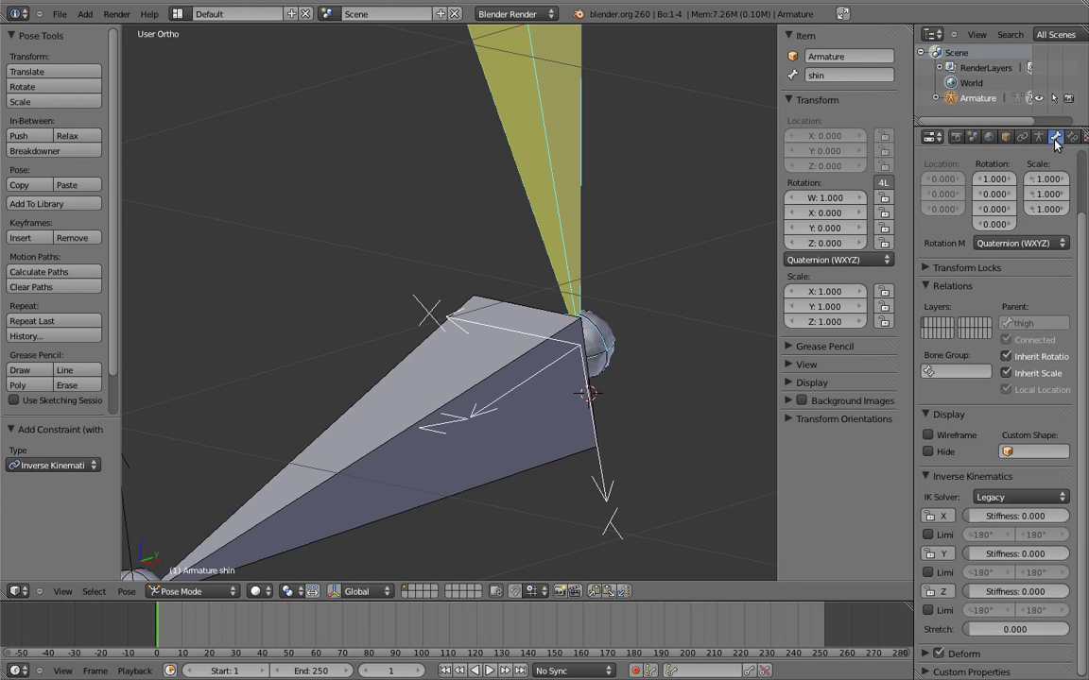
click(929, 554)
click(929, 591)
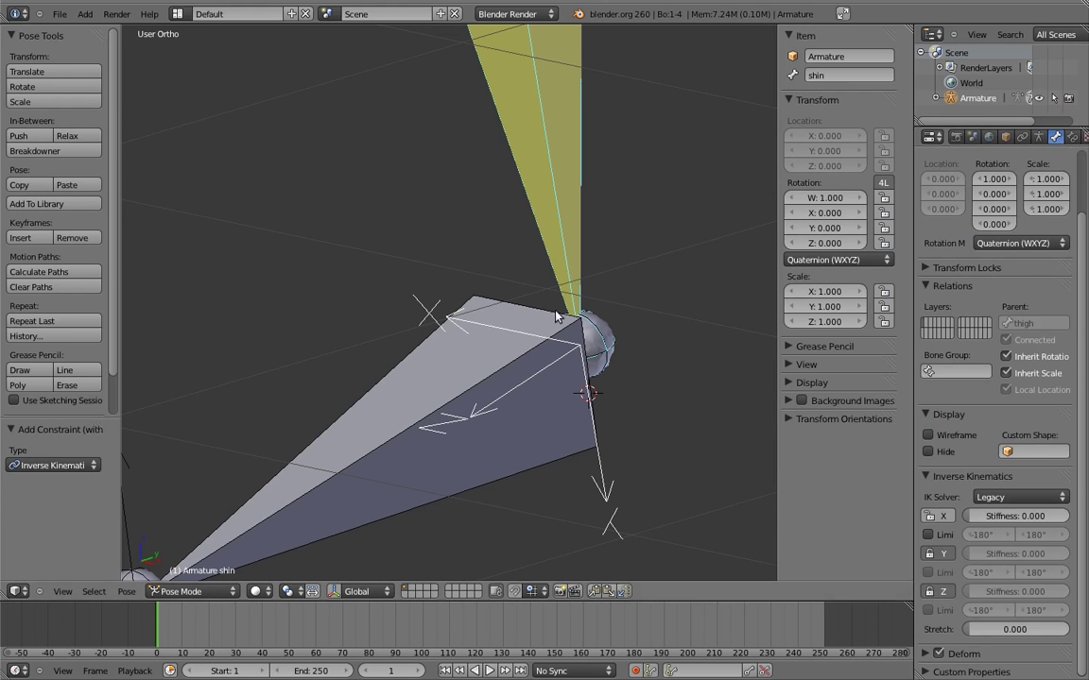
right_click(457, 389)
key(KP_1)
scroll(546, 370, down, 5)
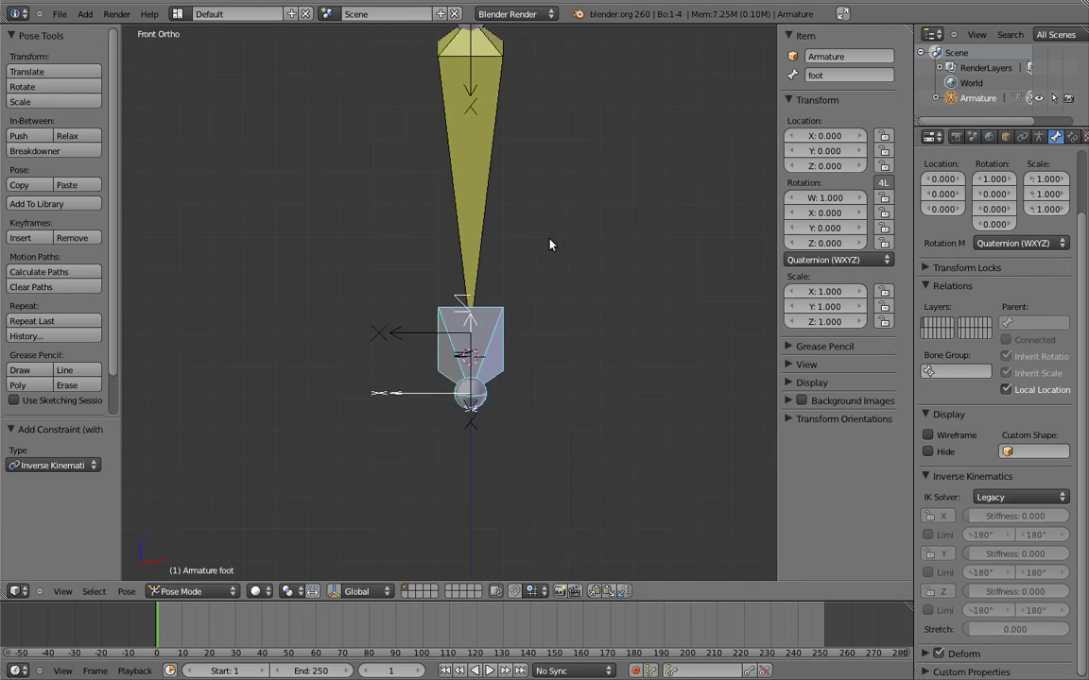
key(g)
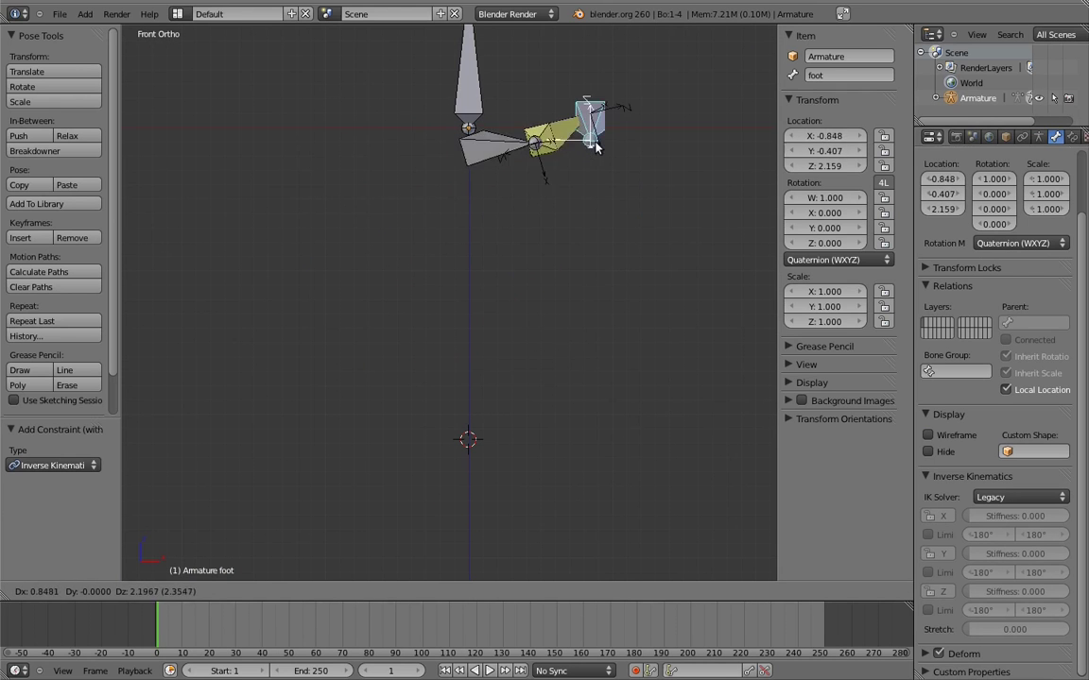
key(Escape)
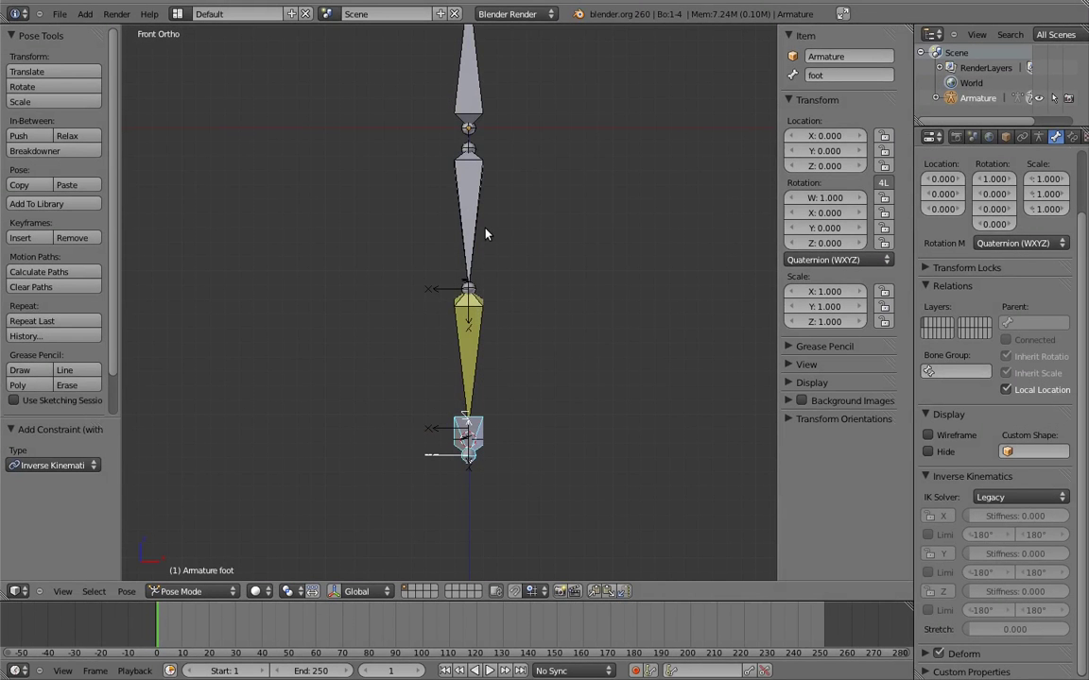
Step: In side view Edit Mode, add a new bone in front of the knee, shortened along Z
key(KP_3)
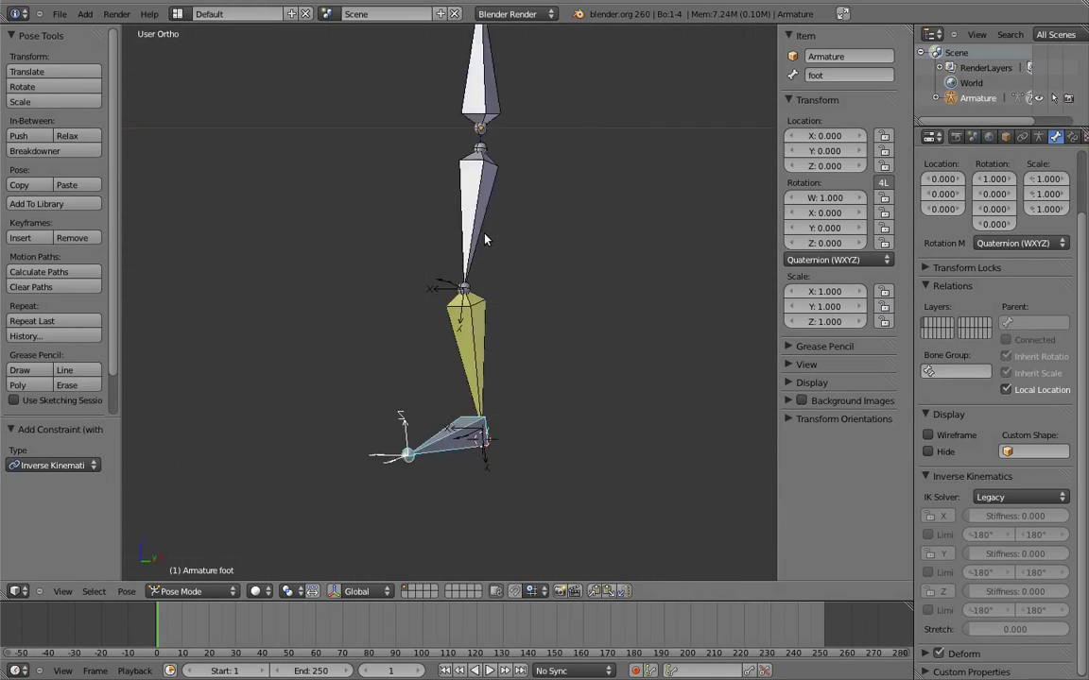
key(Tab)
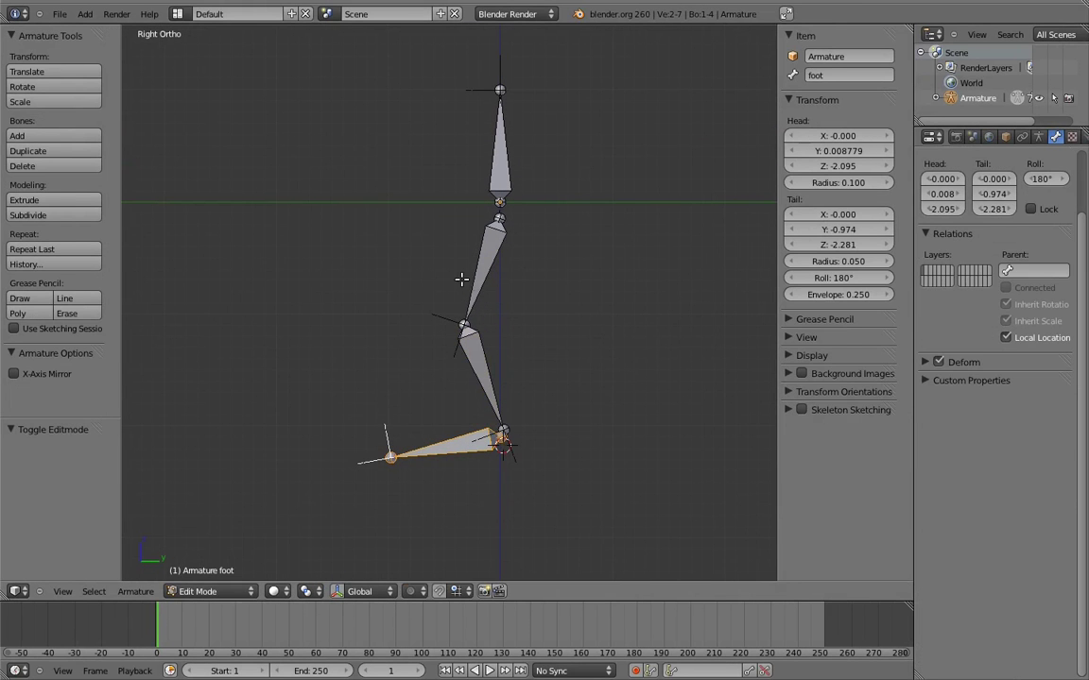
click(300, 326)
key(shift+a)
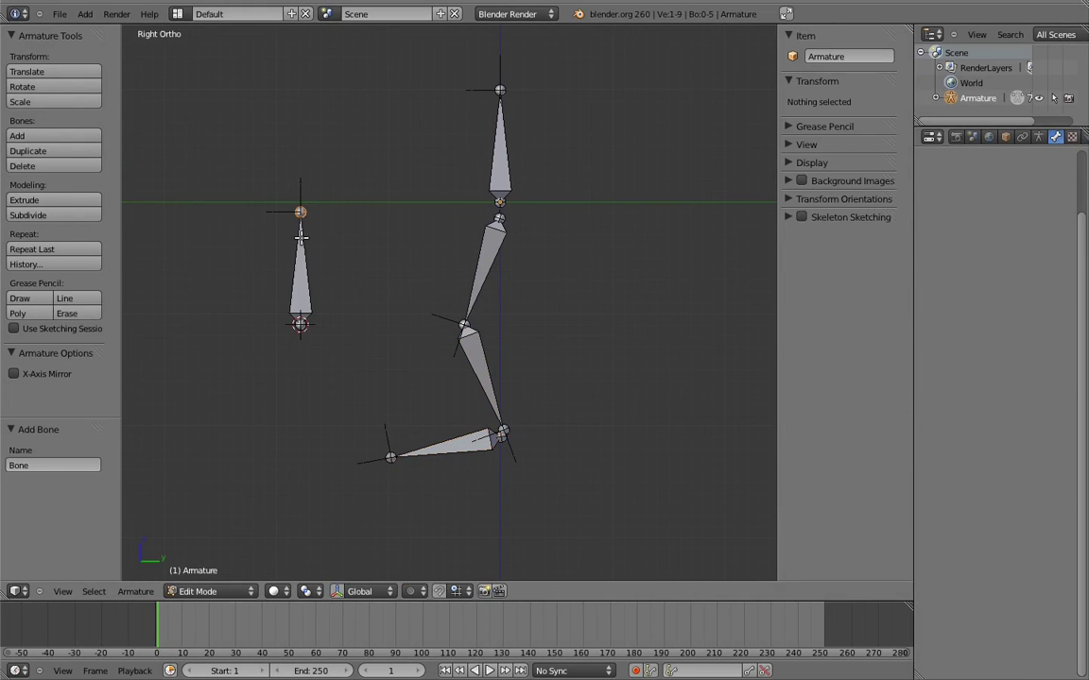
key(g)
key(z)
click(300, 300)
Step: Rename the new bone to pole_target
right_click(299, 300)
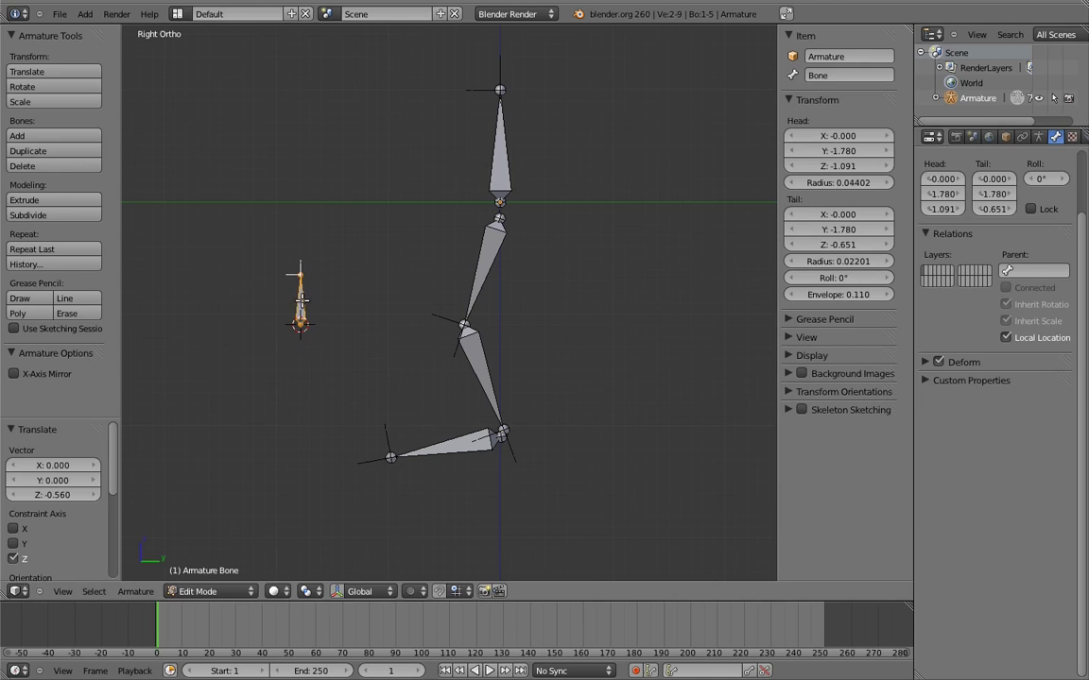
click(825, 76)
text(pole target)
key(Return)
Step: Back in Pose Mode, set the shin IK Pole Target to Armature, bone pole_target
key(ctrl+Tab)
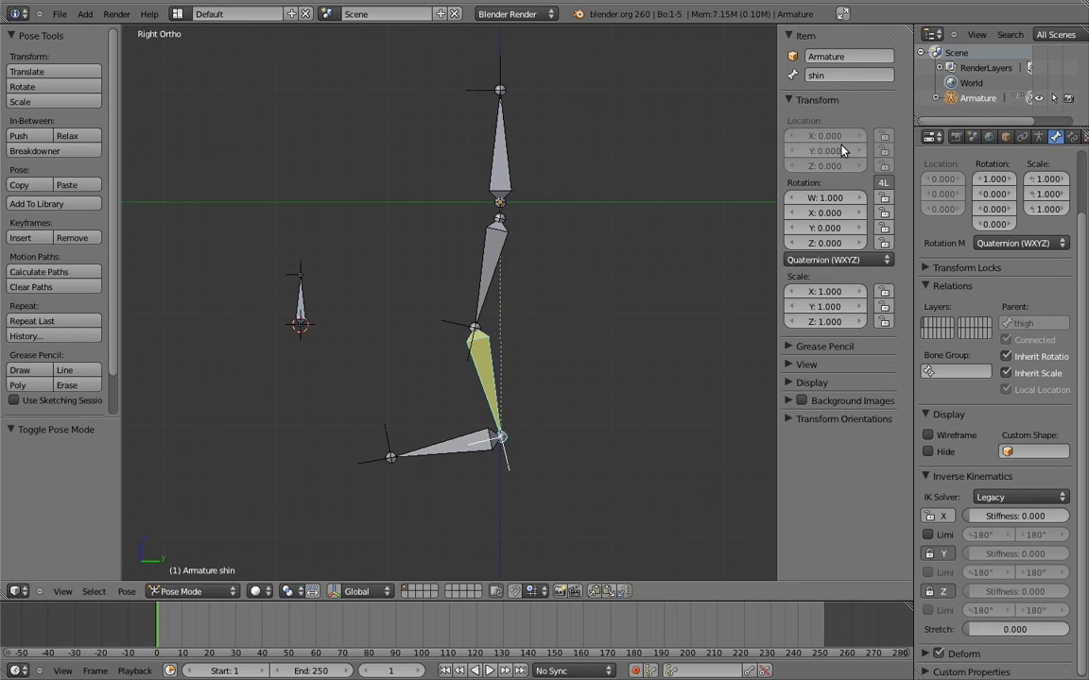
click(1072, 137)
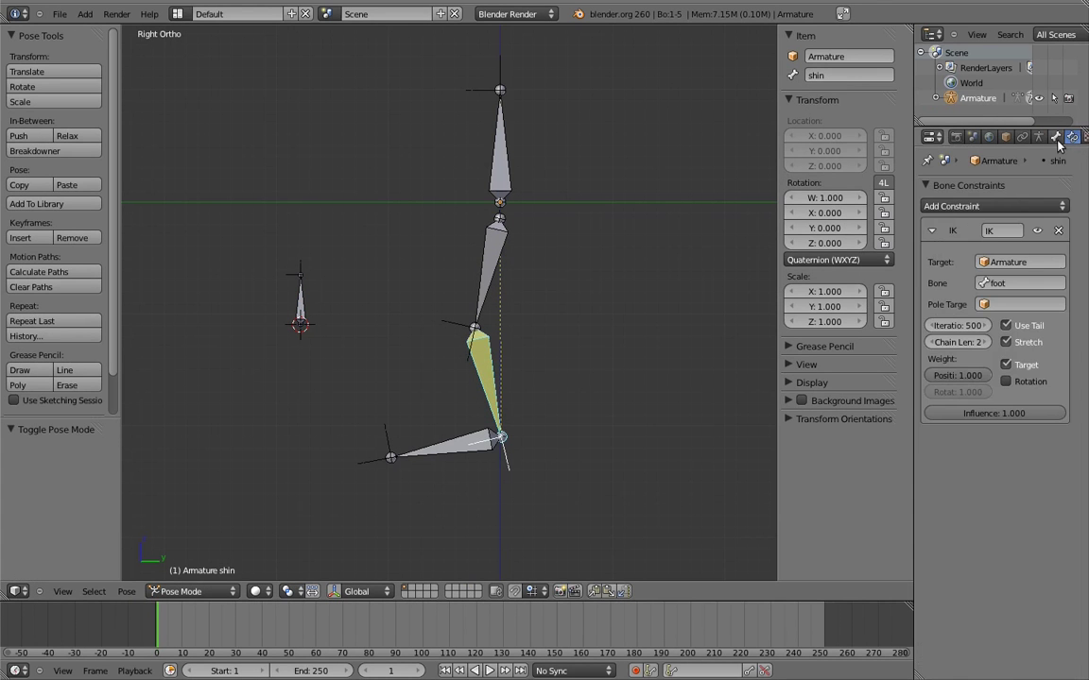
click(1021, 302)
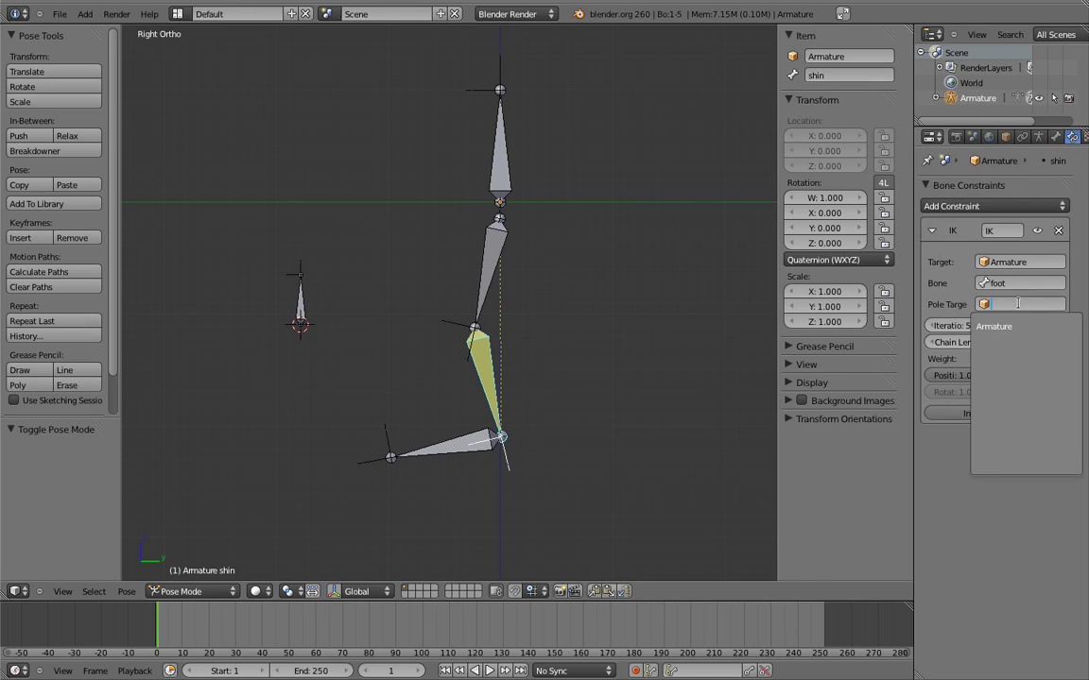
click(1007, 319)
click(1016, 326)
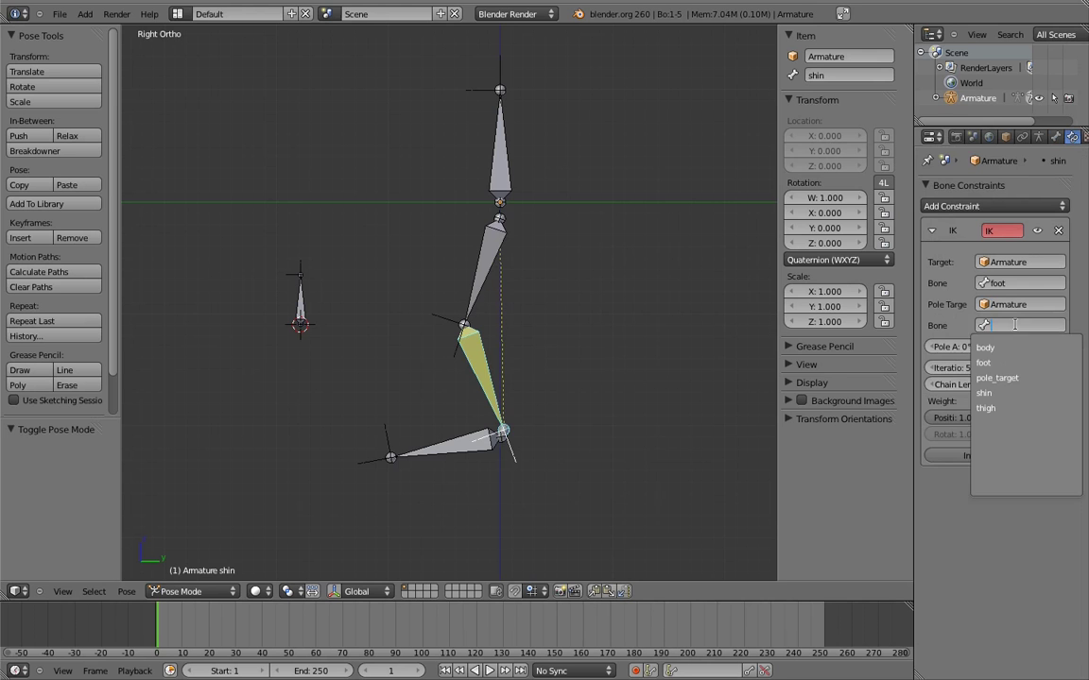
click(1011, 378)
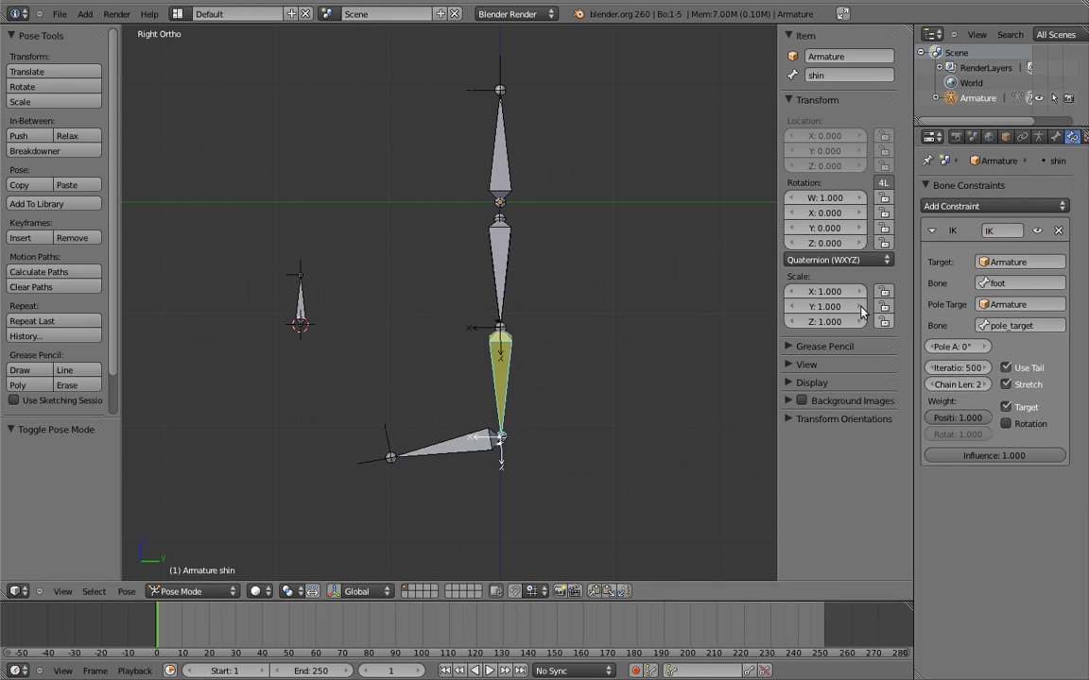
middle_drag(444, 257, 542, 350)
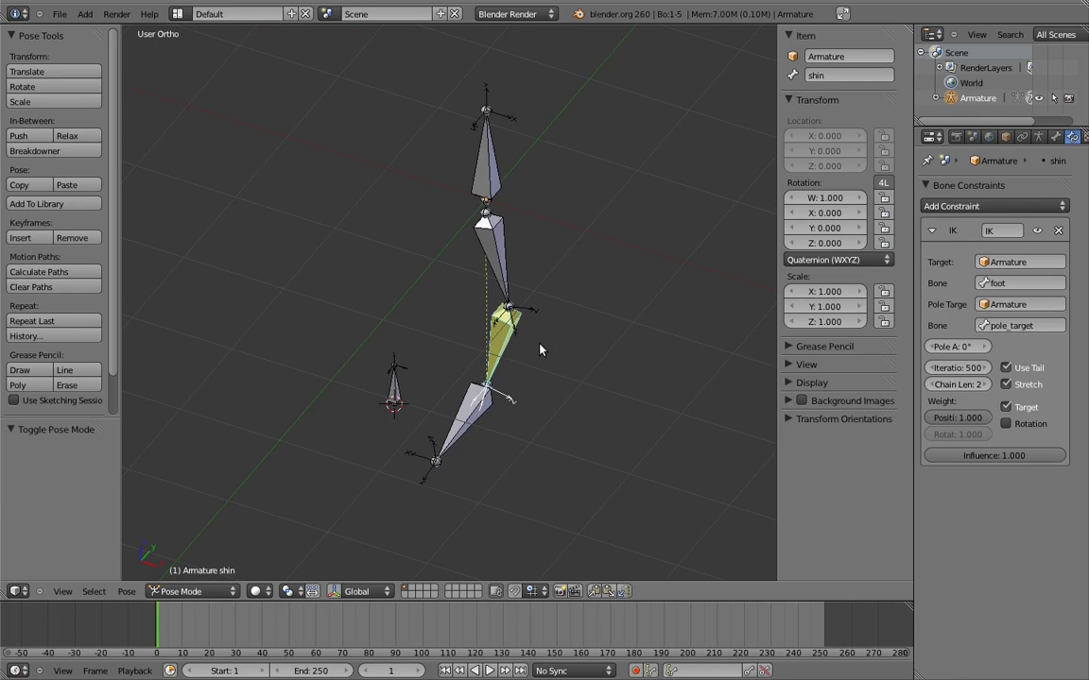
key(KP_7)
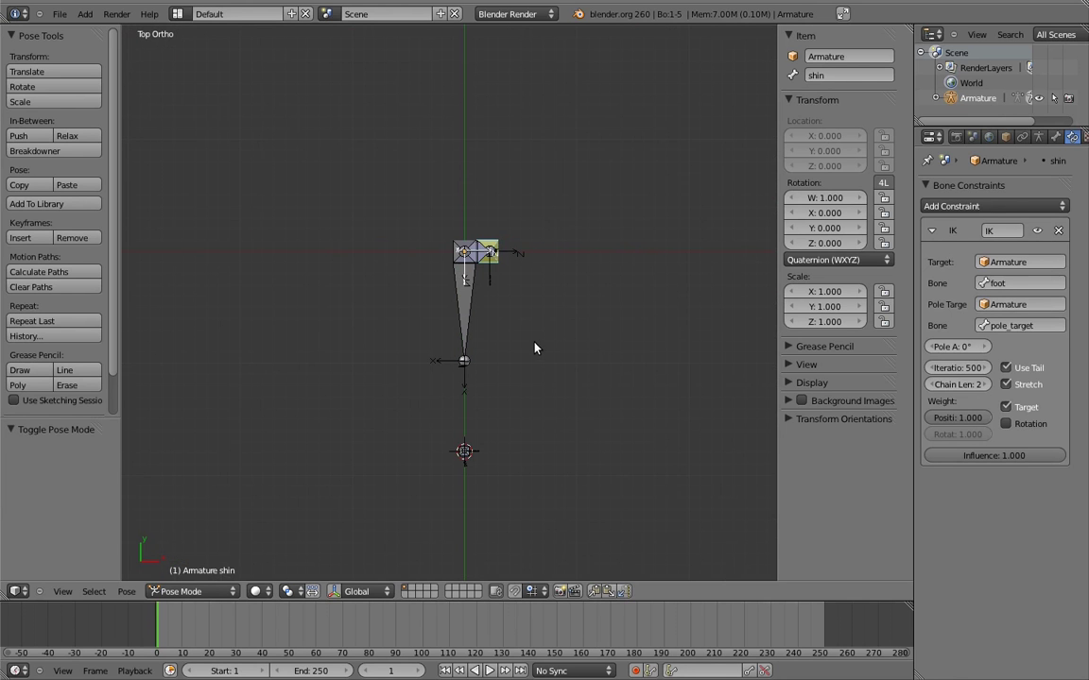
right_click(464, 453)
key(g)
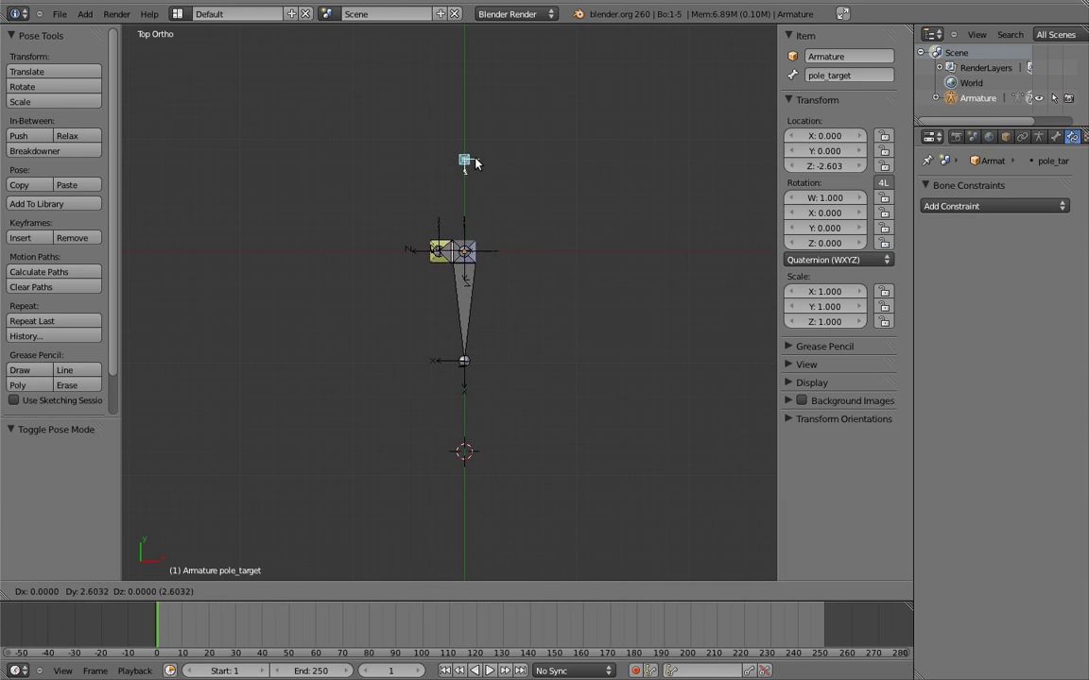
right_click(393, 255)
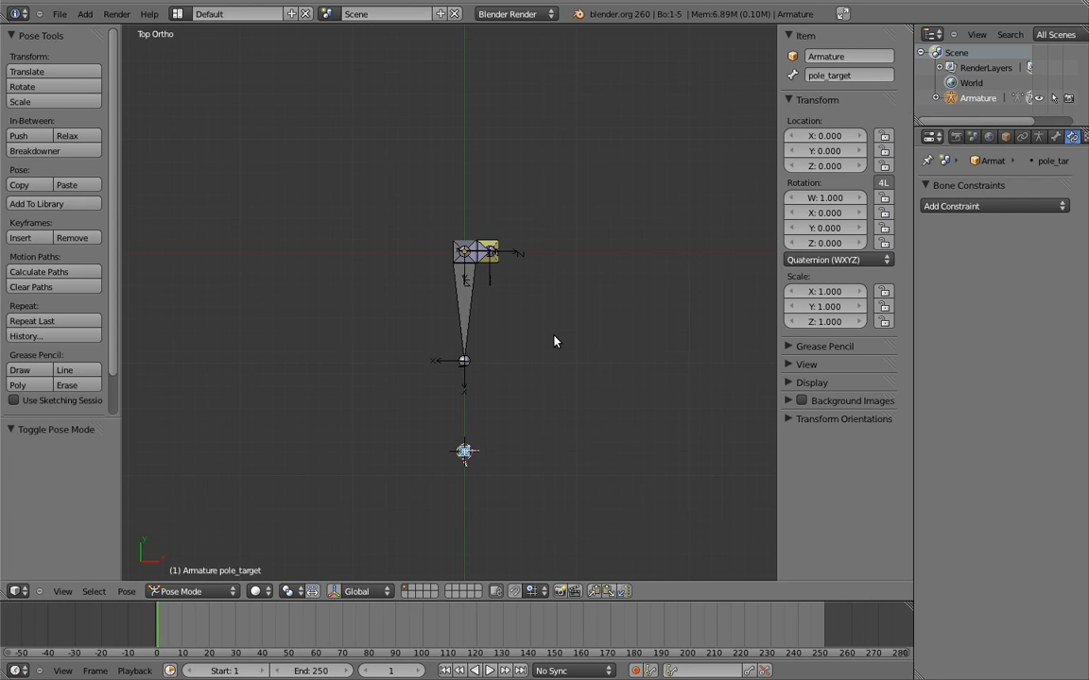
Step: Set the shin's IK pole angle to 90°, then test by moving pole_target and cancelling
right_click(498, 267)
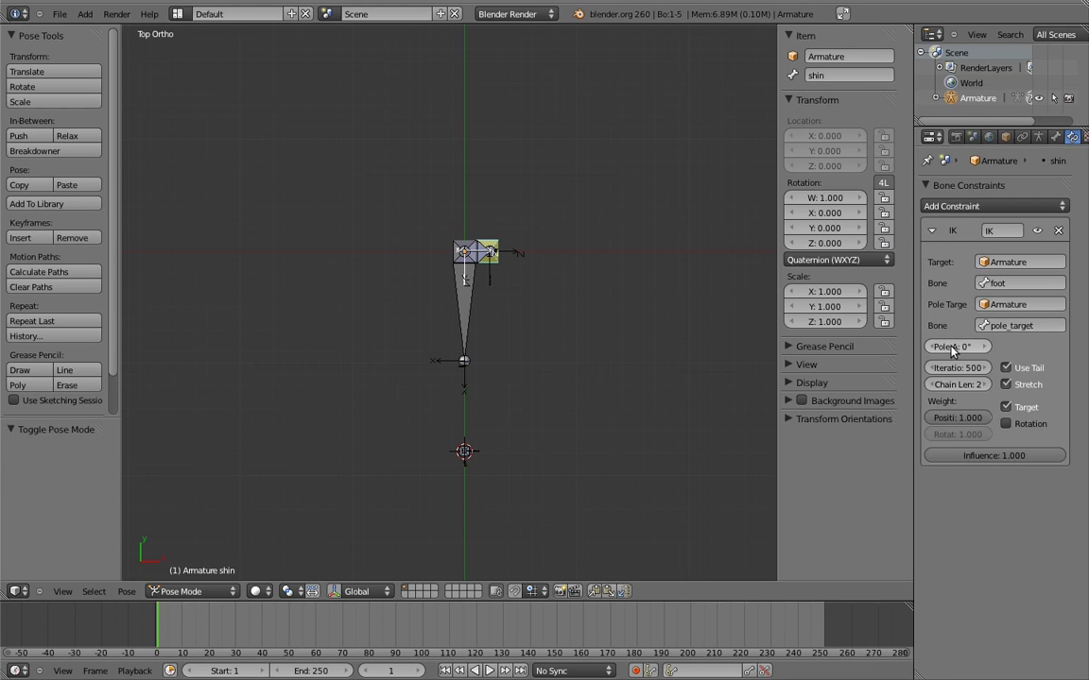
drag(952, 349, 1073, 344)
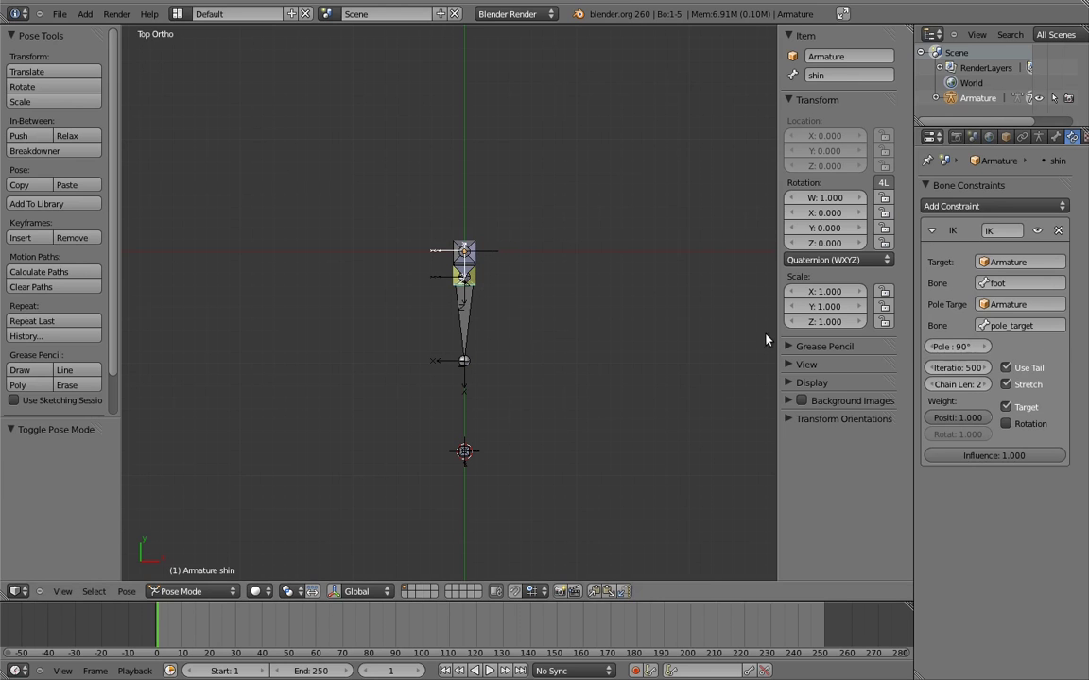
right_click(466, 455)
key(g)
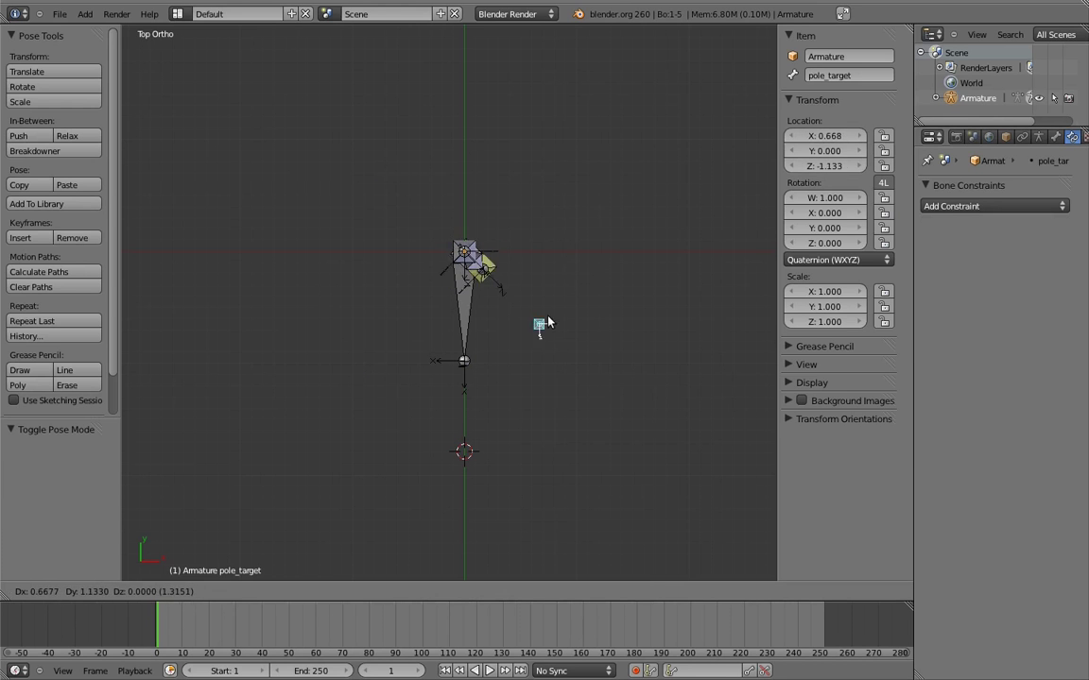
key(Escape)
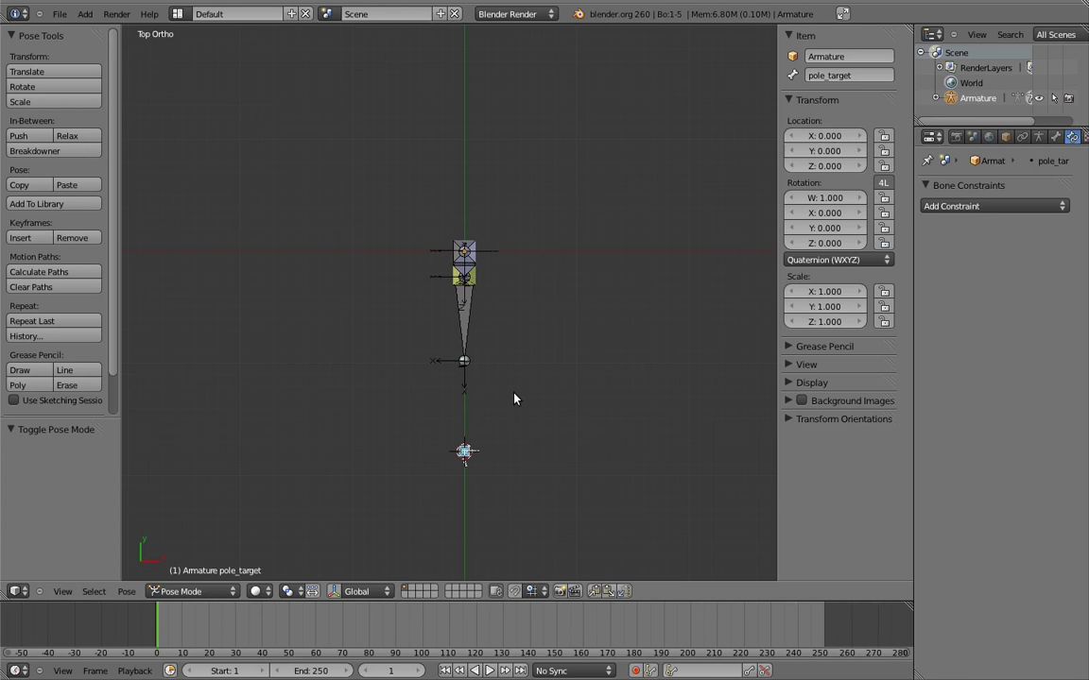
key(KP_3)
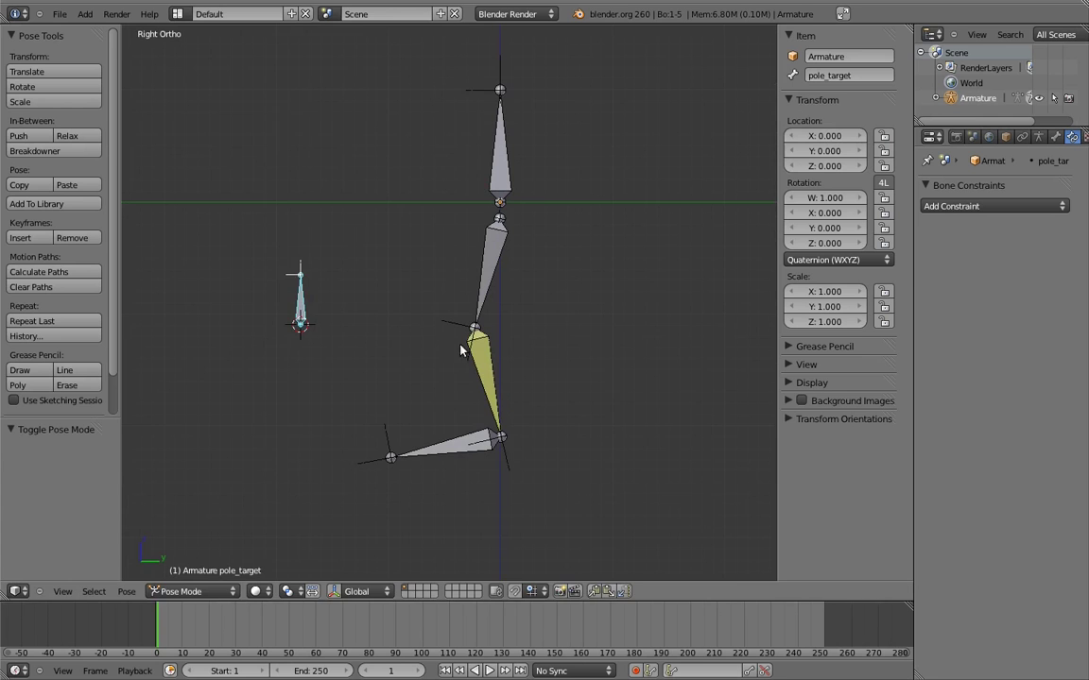
key(g)
key(z)
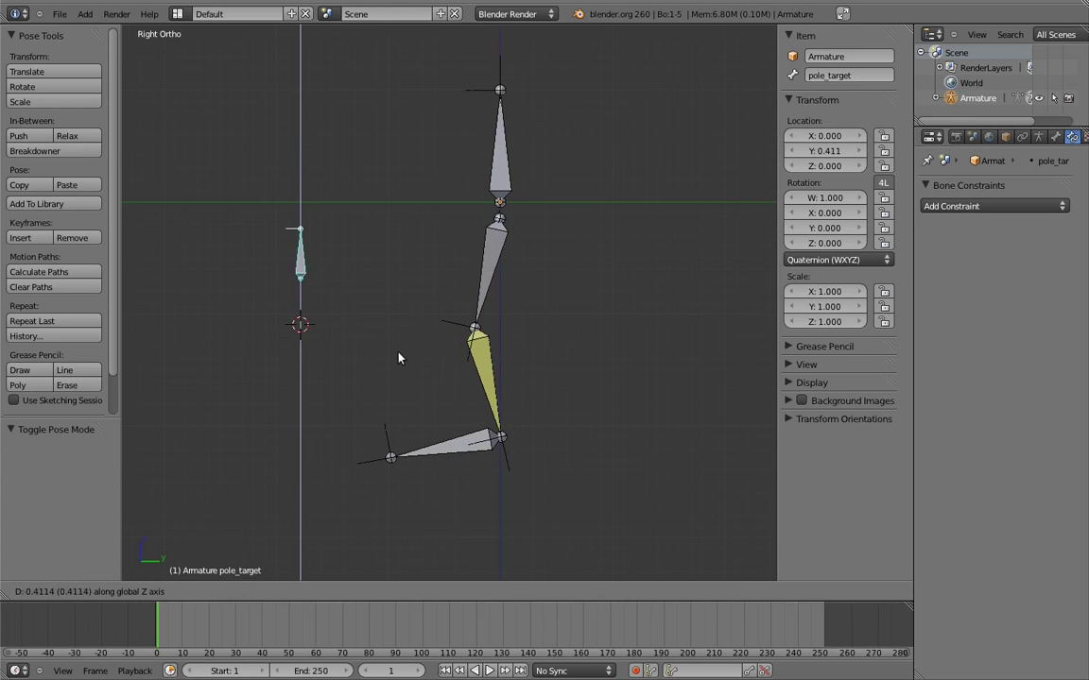
key(Escape)
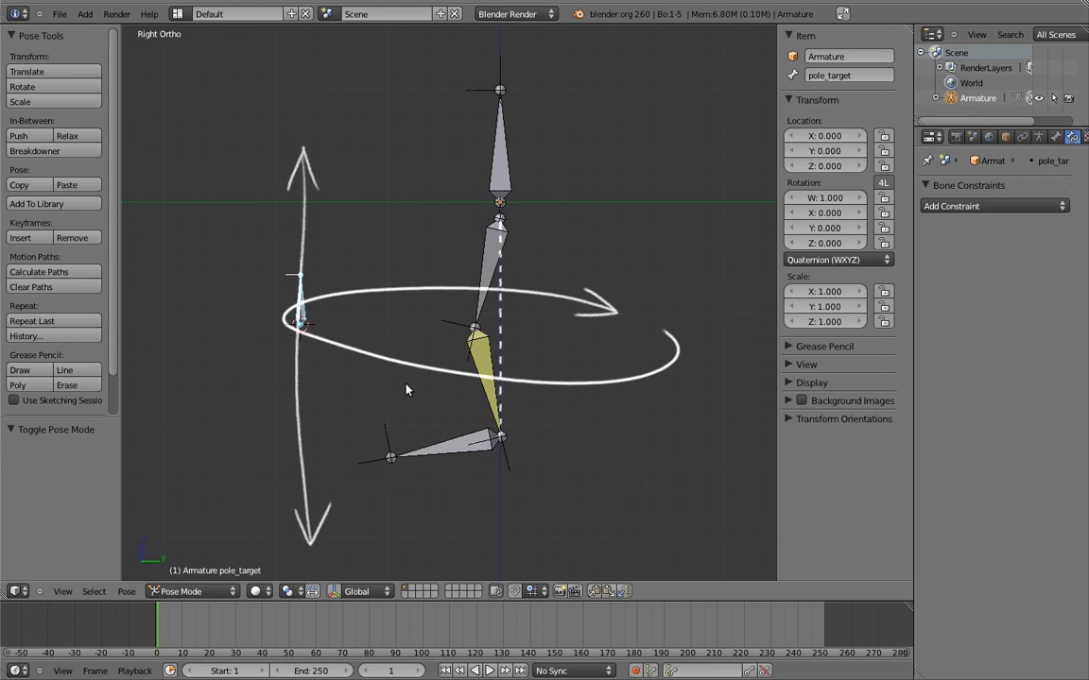
mouse_move(557, 226)
middle_down()
mouse_move(540, 345)
mouse_move(552, 304)
mouse_move(248, 189)
mouse_move(332, 179)
mouse_move(668, 377)
mouse_move(669, 328)
mouse_move(625, 299)
mouse_move(506, 341)
middle_up()
scroll(552, 304, up, 4)
scroll(505, 340, down, 3)
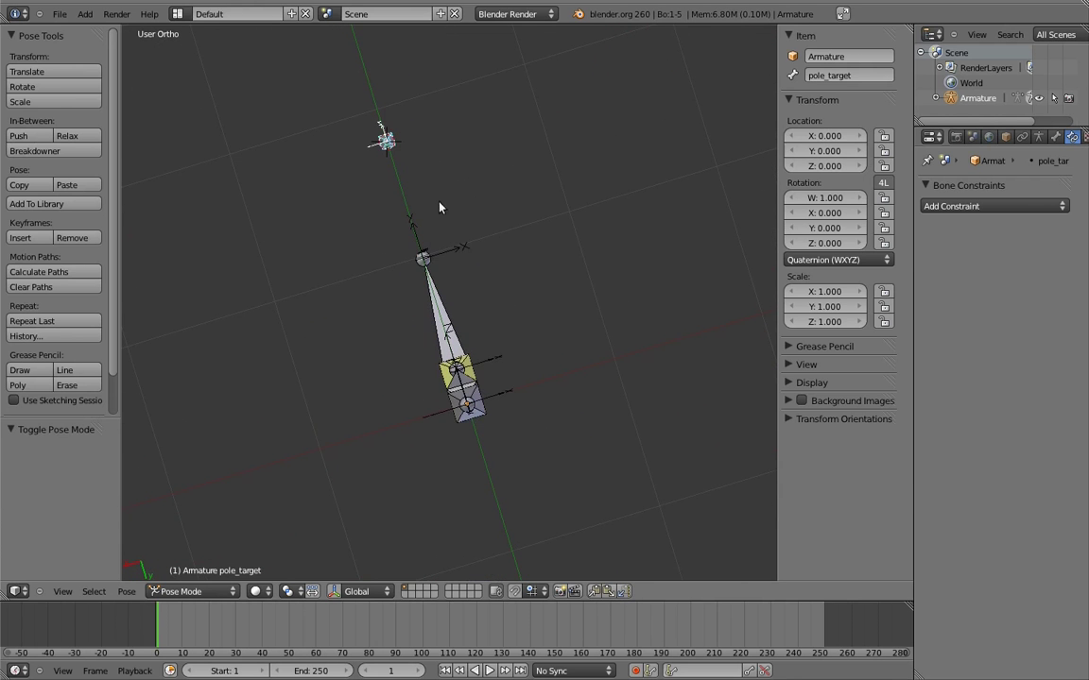
key(g)
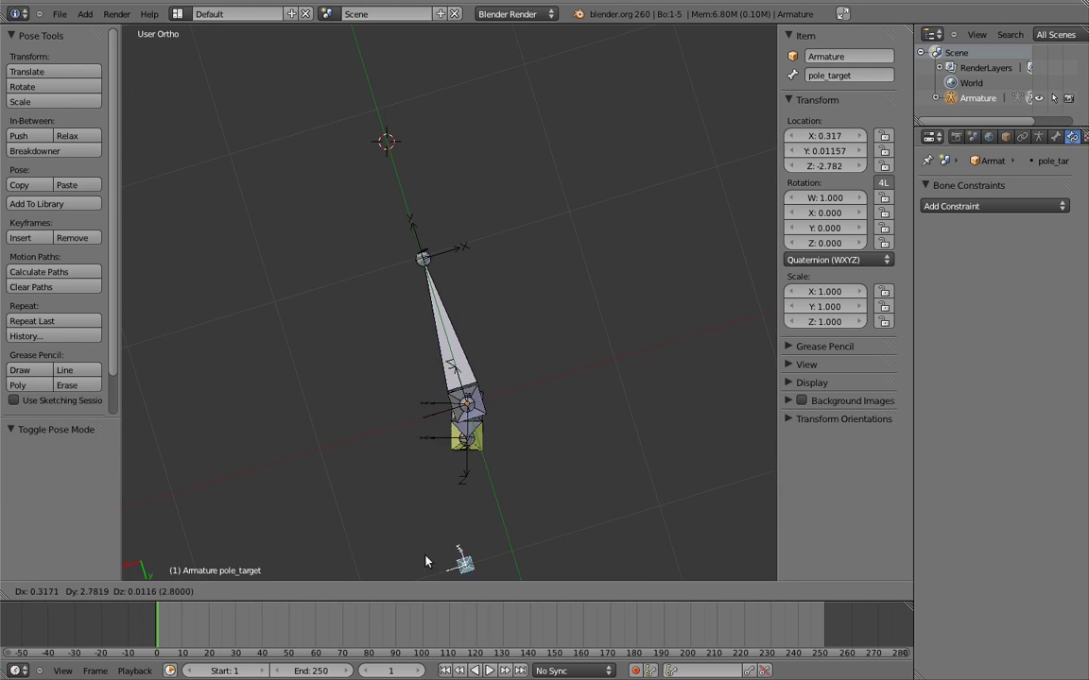
right_click(346, 353)
Step: Move the foot bone up and forward using the side and front views
key(KP_3)
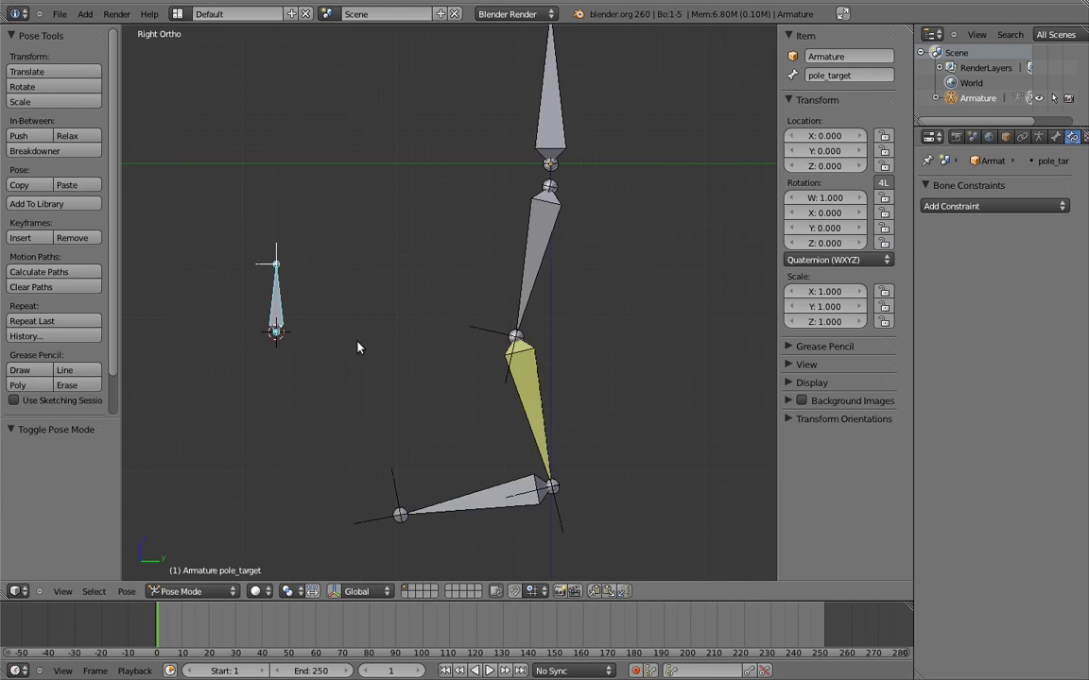
scroll(435, 413, down, 3)
right_click(449, 416)
key(g)
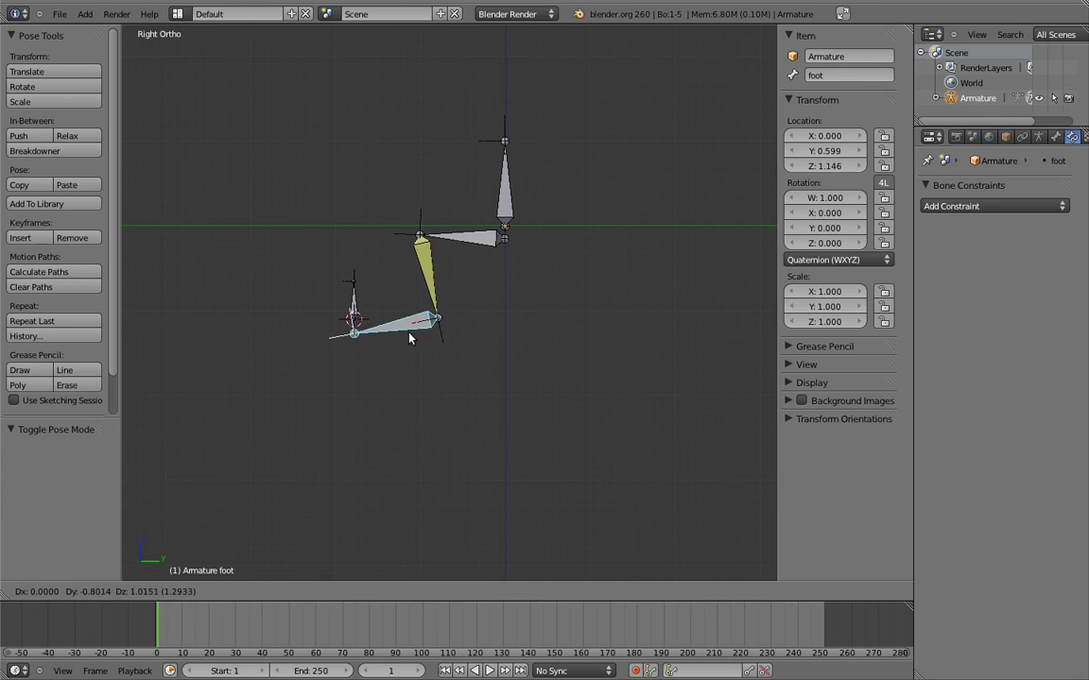
click(410, 338)
key(KP_1)
key(g)
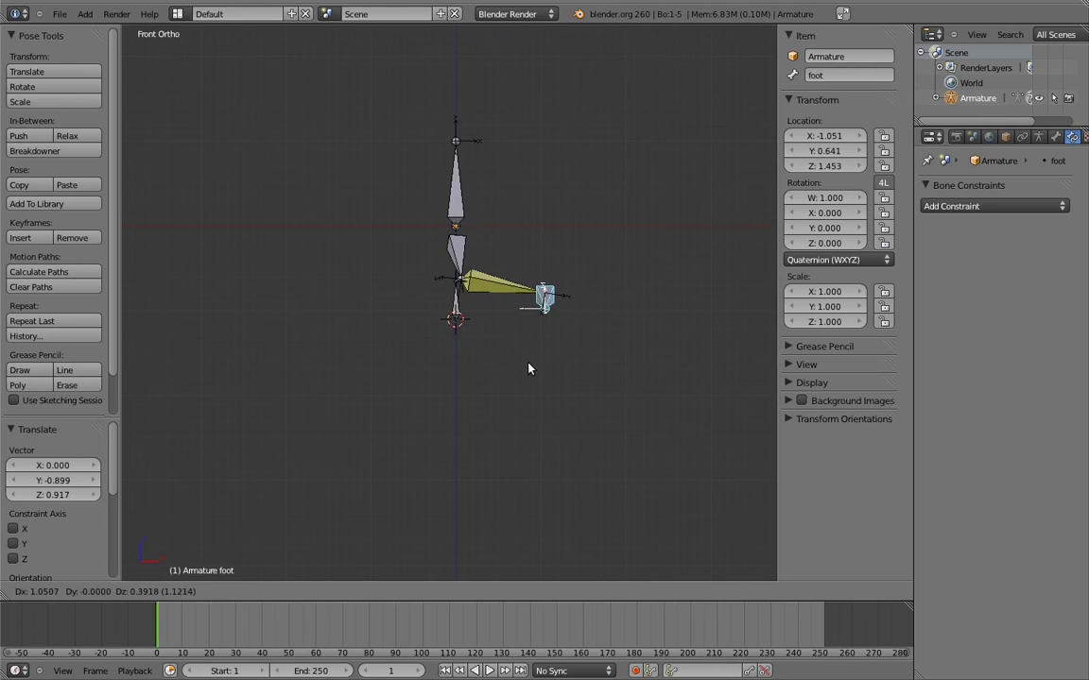
click(514, 368)
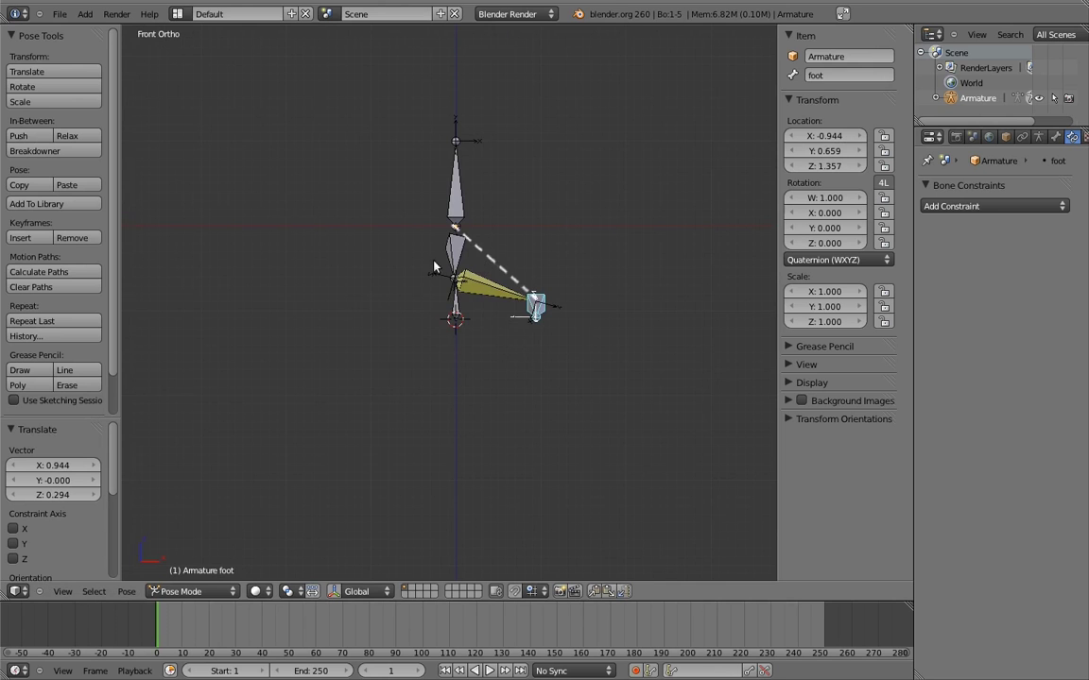
Step: Select pole_target and move it out away from the leg
middle_drag(371, 294, 467, 305)
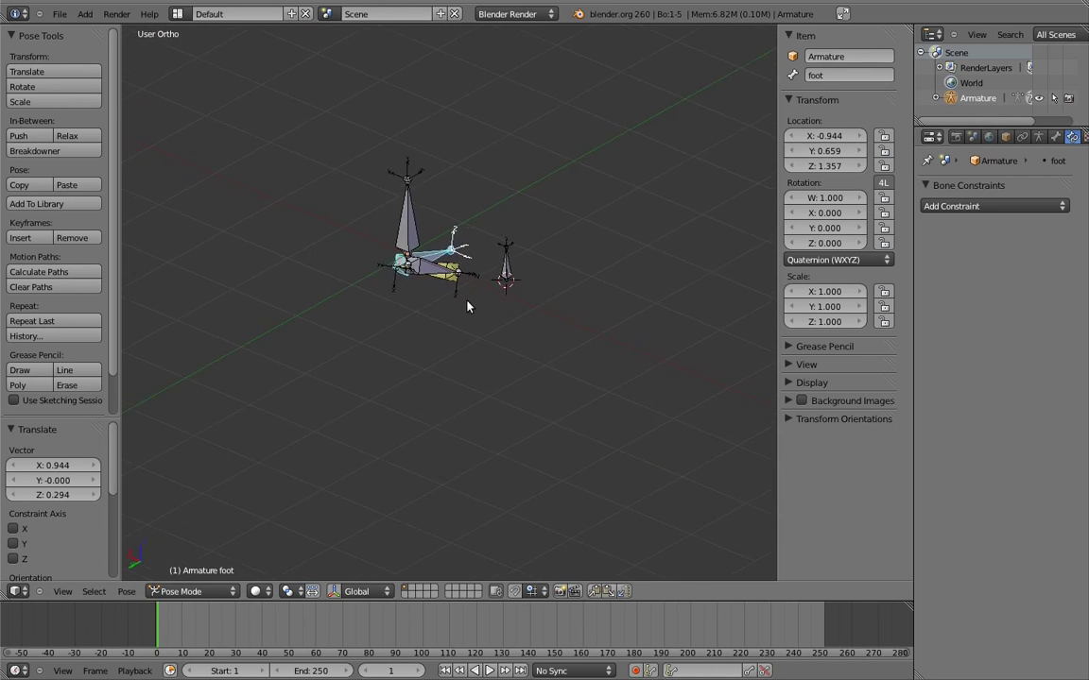
scroll(444, 359, up, 5)
right_click(623, 330)
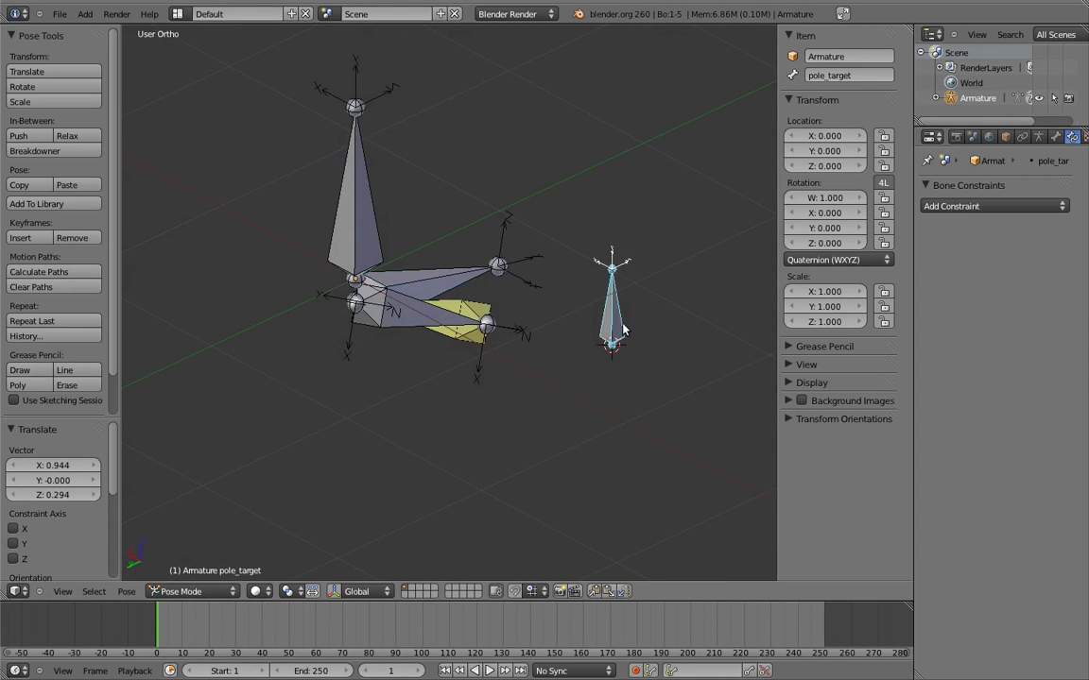
key(g)
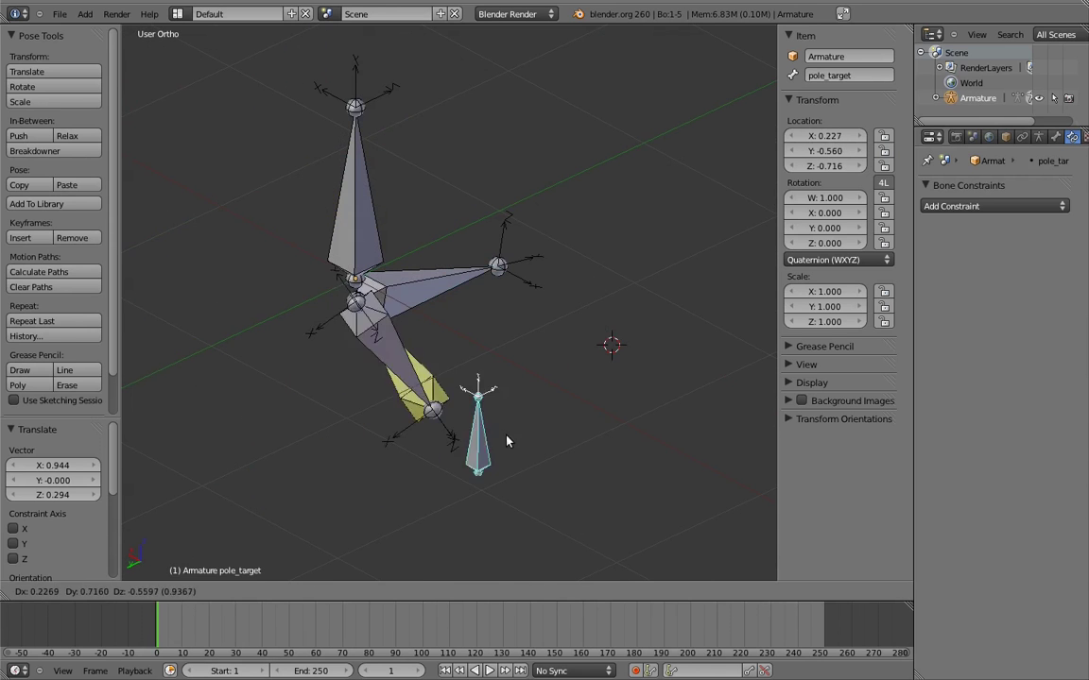
key(Escape)
middle_drag(529, 236, 260, 224)
scroll(432, 315, down, 5)
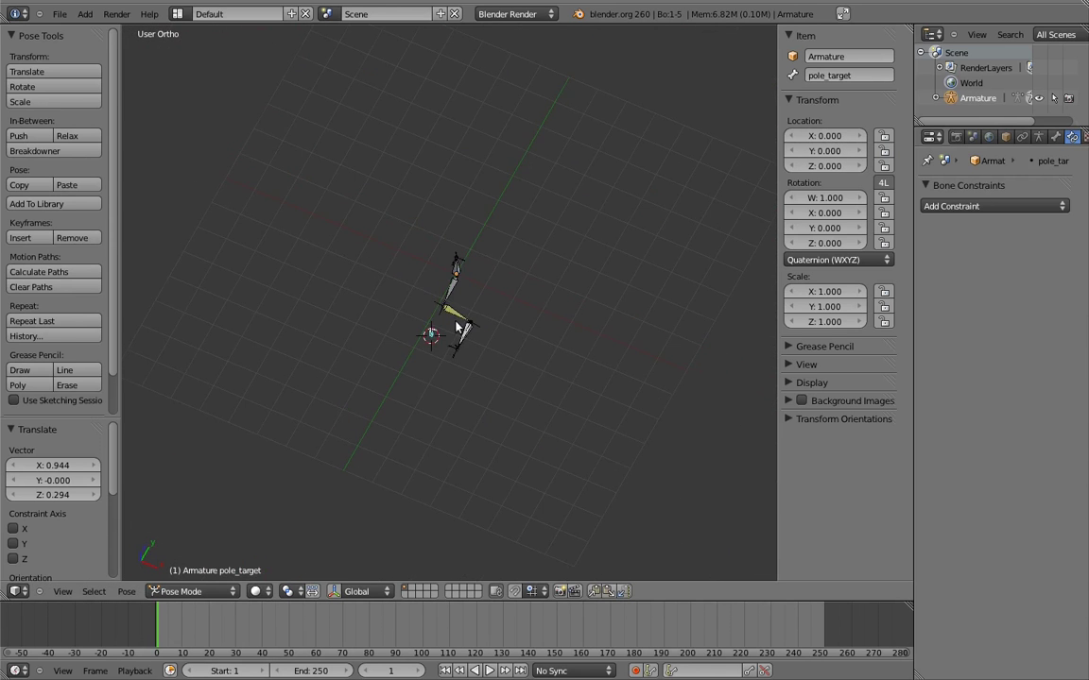
key(g)
click(642, 548)
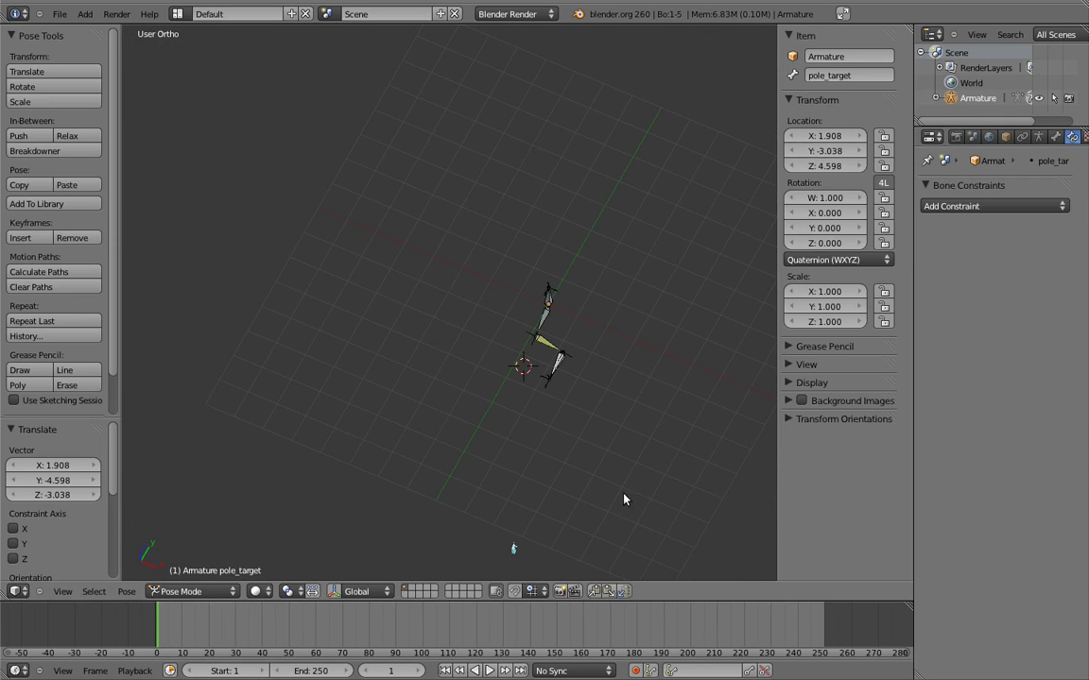
Step: Push pole_target farther out beside the armature so the knee swings toward it
shift+middle_drag(624, 499, 549, 357)
key(g)
click(583, 430)
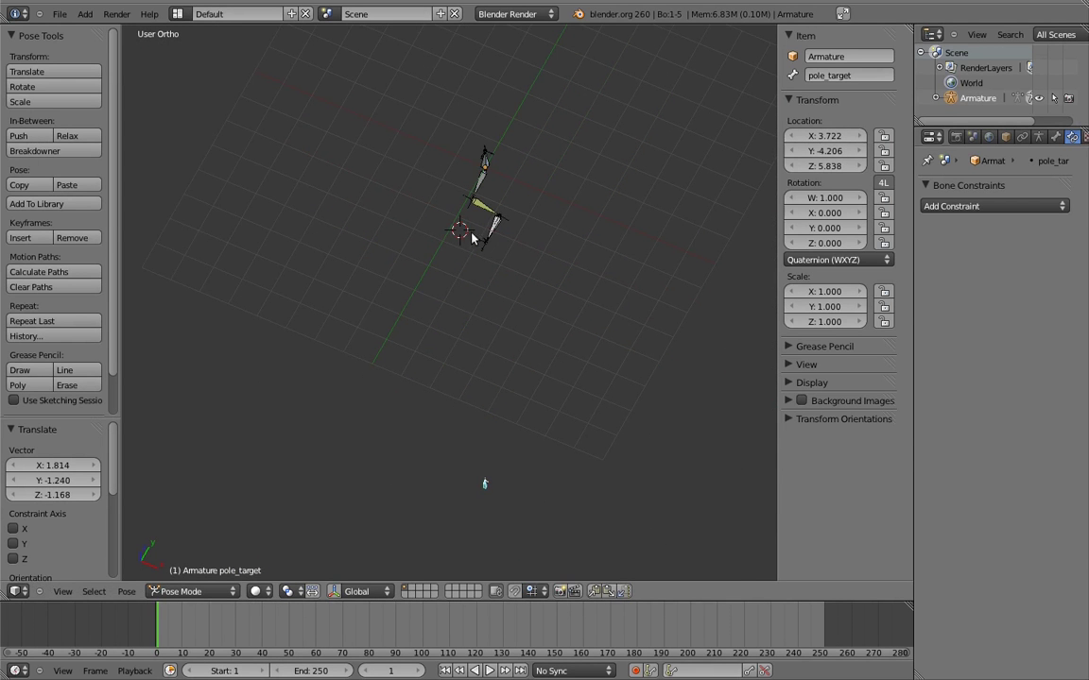
middle_drag(452, 269, 683, 318)
scroll(503, 292, up, 10)
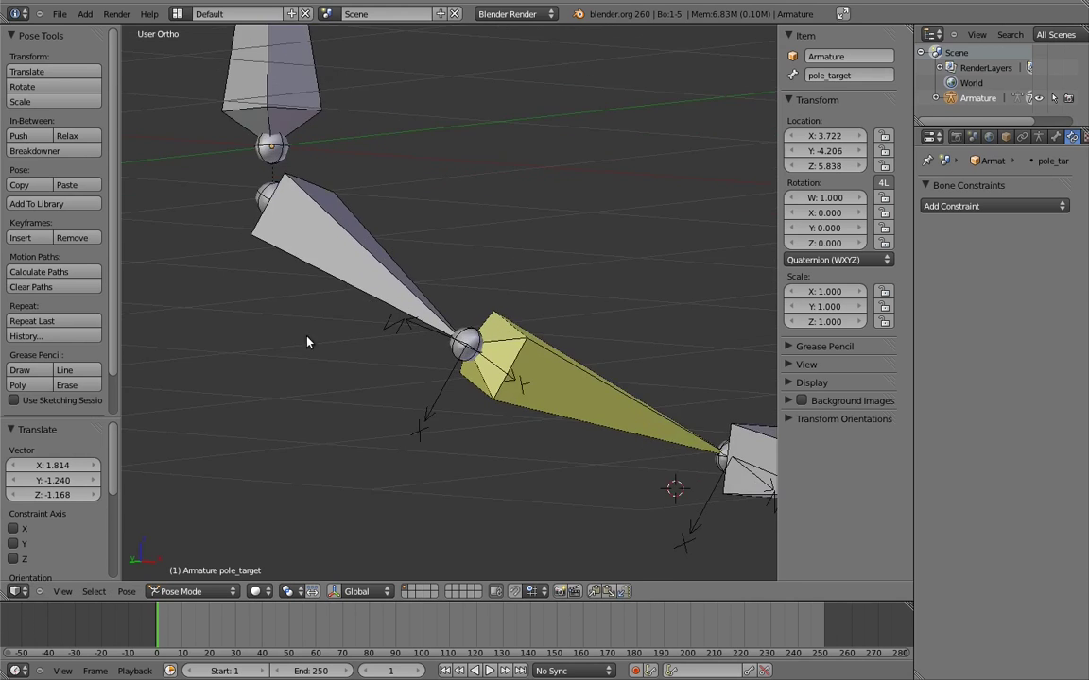
middle_drag(307, 342, 722, 409)
scroll(428, 323, down, 8)
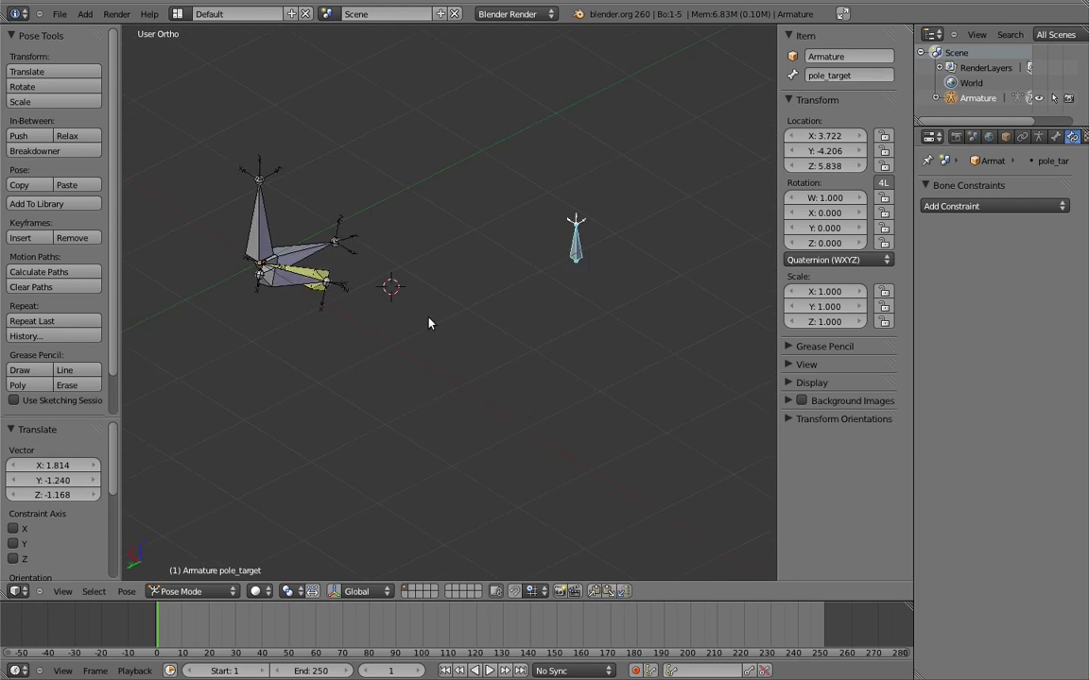
middle_drag(428, 324, 534, 320)
key(g)
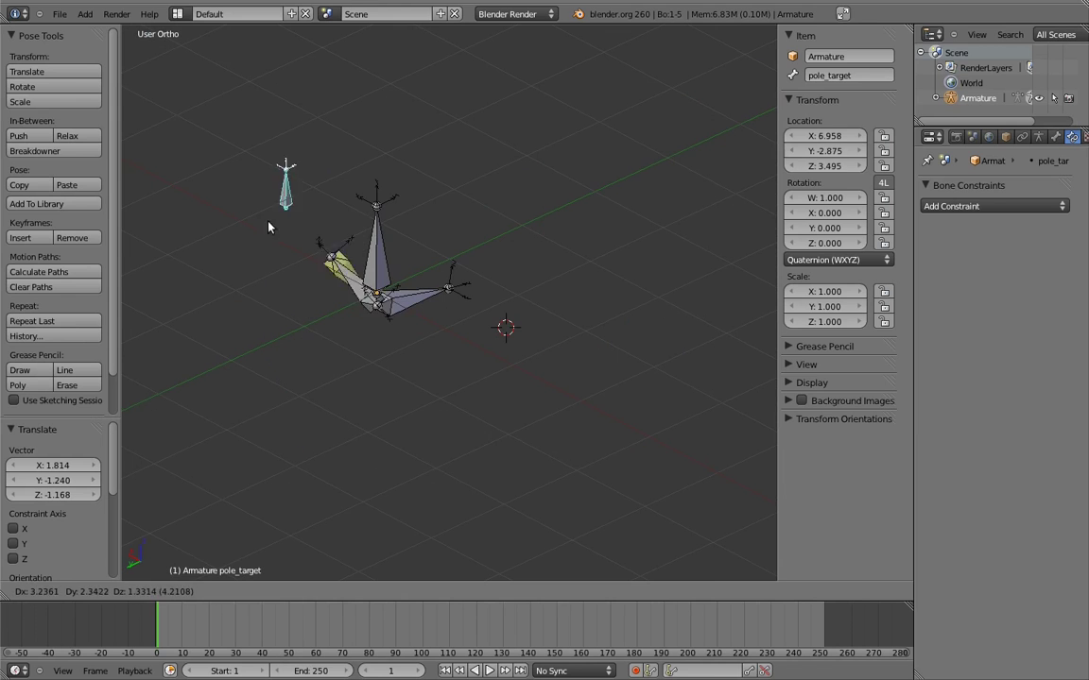
Step: Drop pole_target beside the leg, then clear location, rotation and scale of all bones
click(534, 357)
key(a)
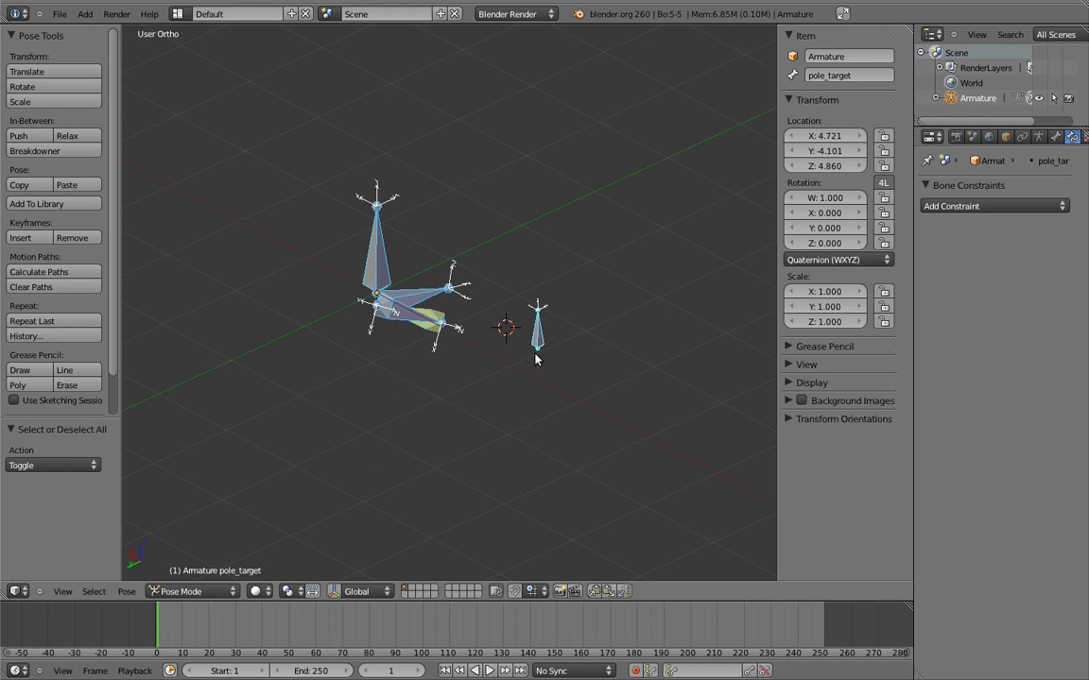
key(alt+g)
key(alt+r)
key(alt+s)
key(KP_3)
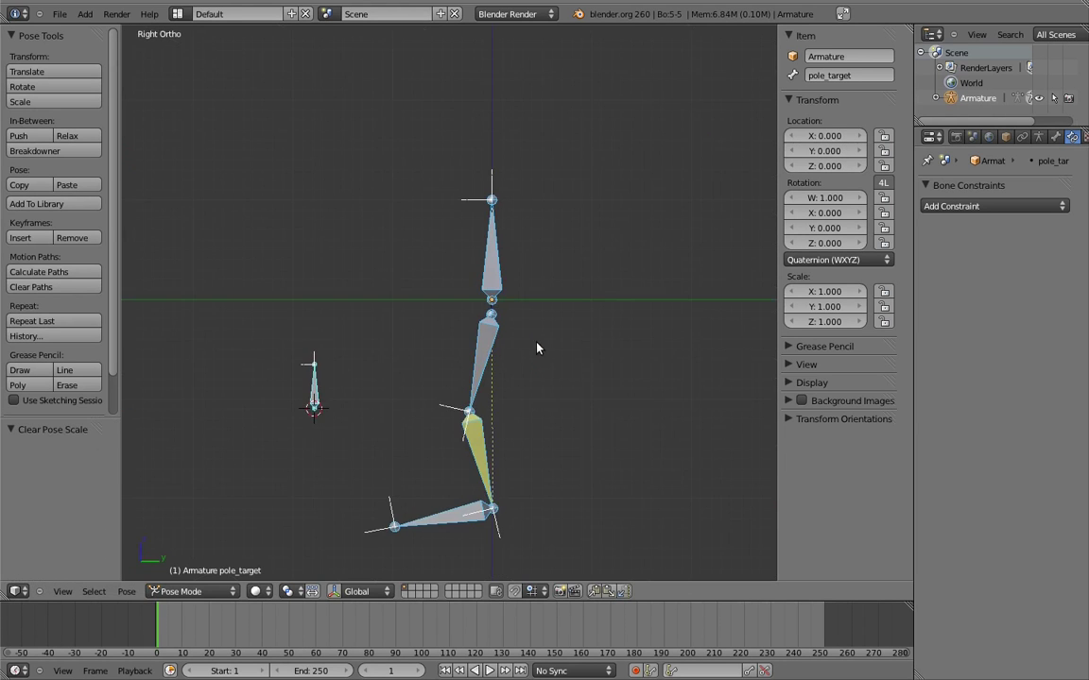
shift+middle_drag(535, 349, 576, 189)
Step: In Edit Mode, parent pole_target to the foot with Keep Offset, returning to Pose Mode
key(Tab)
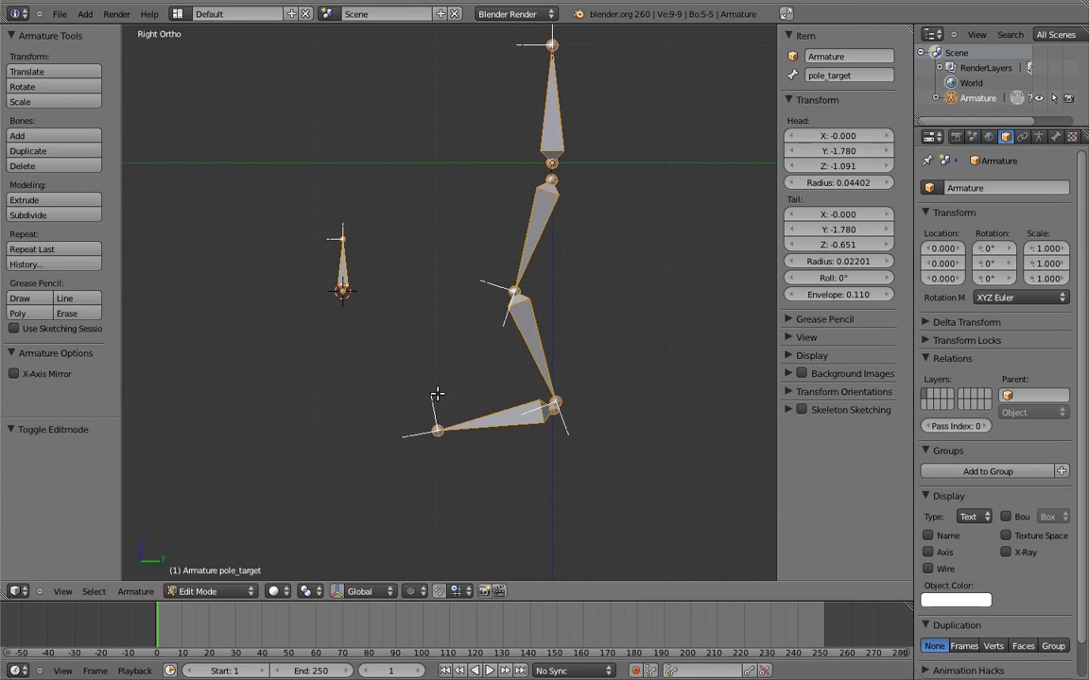
right_click(340, 267)
key(ctrl+p)
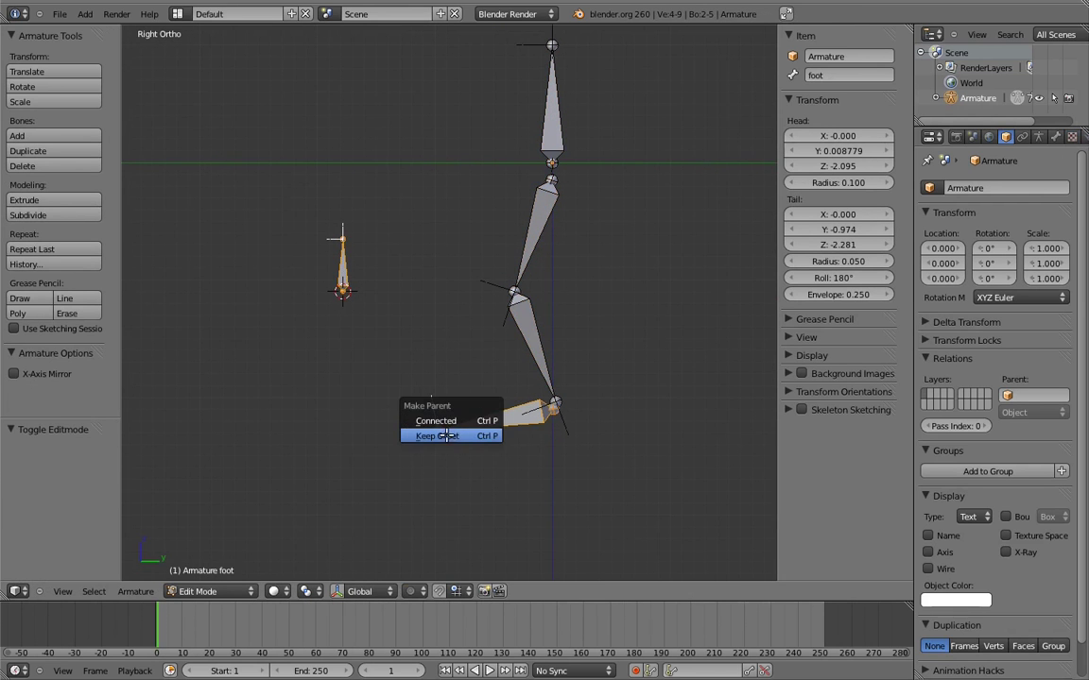
click(402, 393)
shift+middle_drag(461, 362, 456, 381)
key(ctrl+Tab)
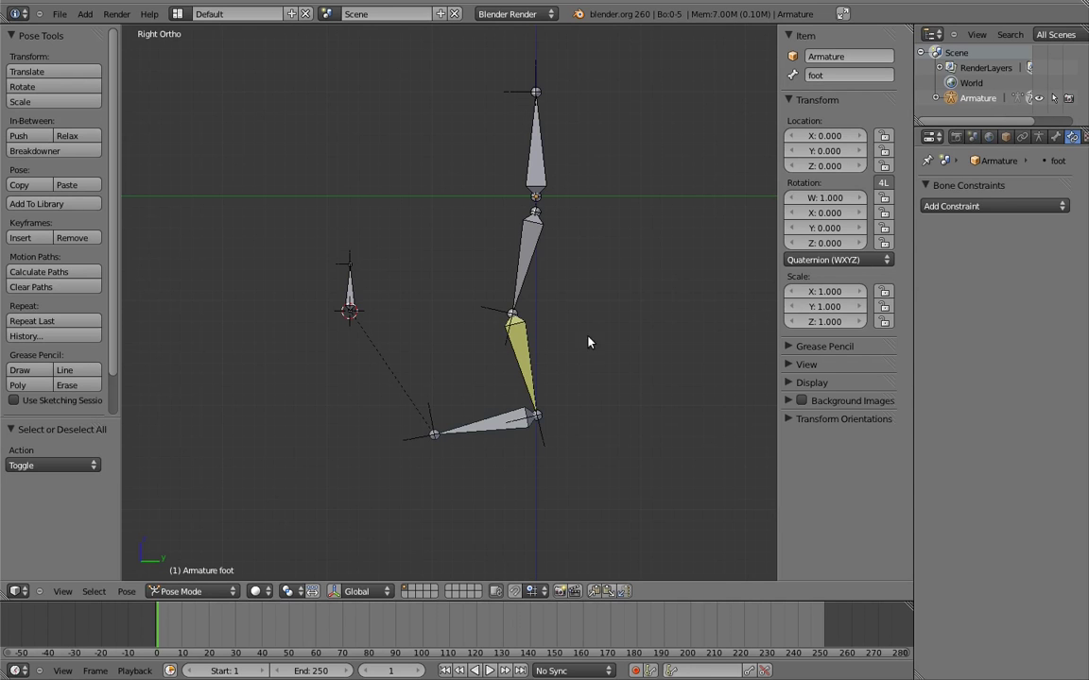
Step: Test-move the foot, then lower the body bone and shift it along X
right_click(499, 406)
key(g)
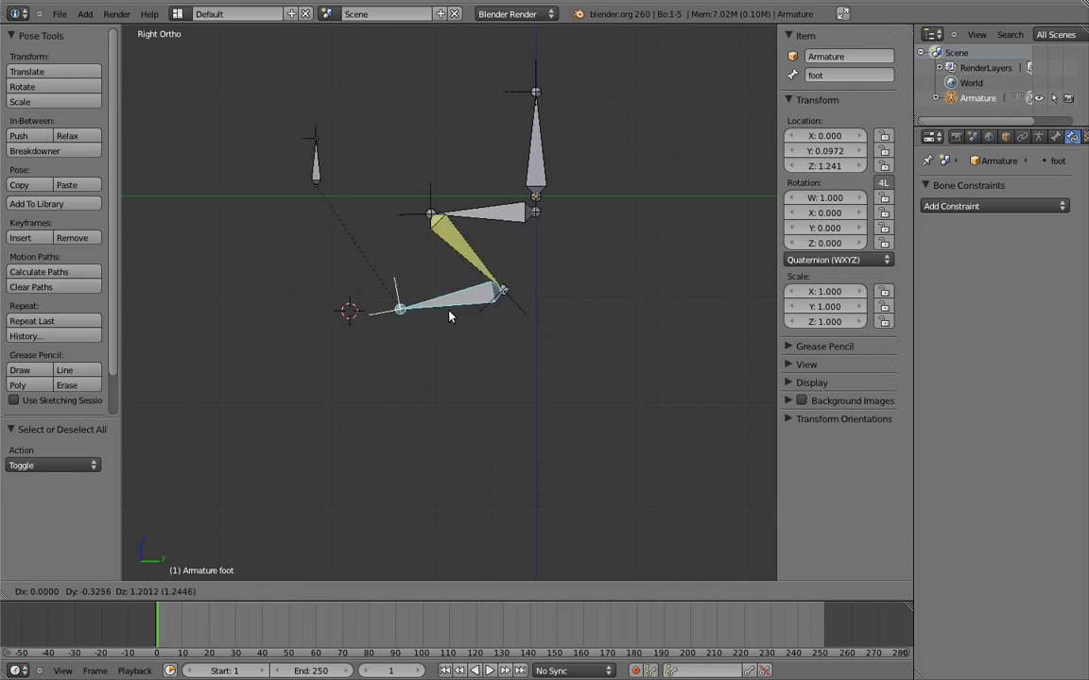
key(Escape)
right_click(535, 151)
key(g)
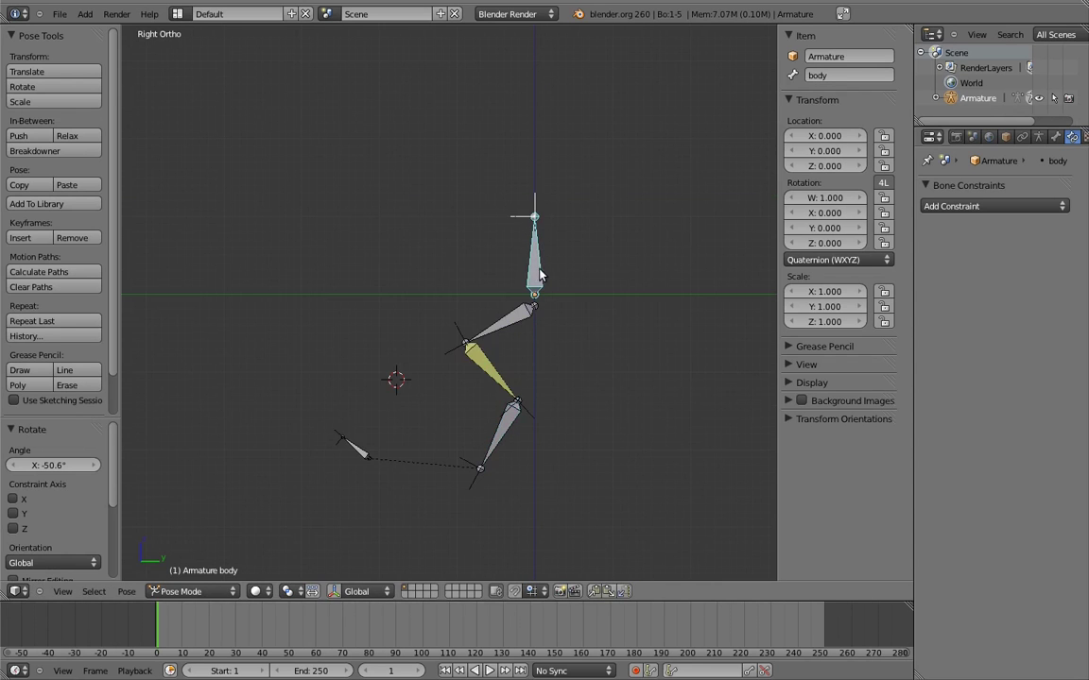
click(499, 289)
middle_drag(499, 289, 619, 335)
key(g)
click(639, 354)
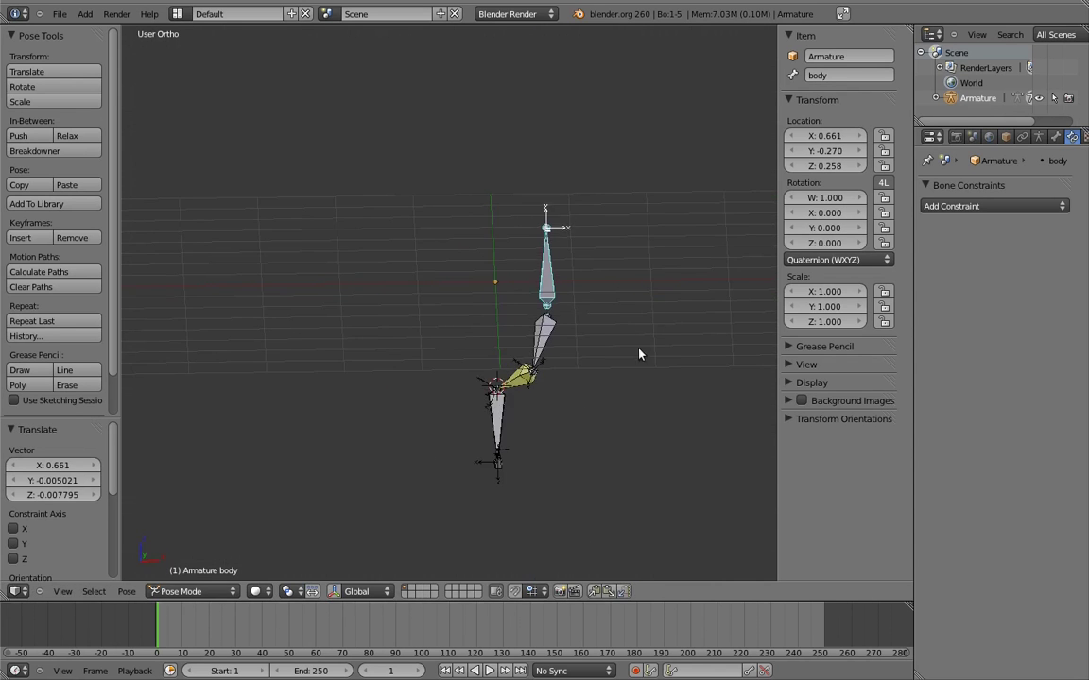
Step: Move pole_target around, then up and left, checking the knee follows
right_click(452, 437)
key(g)
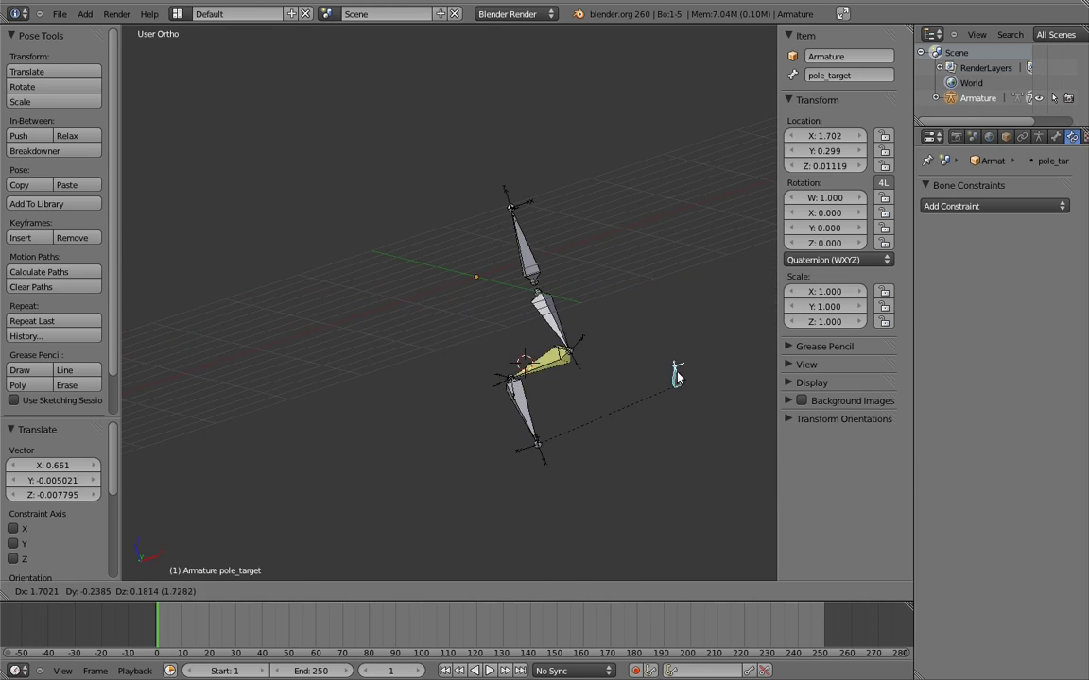
click(680, 371)
middle_drag(680, 371, 515, 498)
key(g)
click(430, 336)
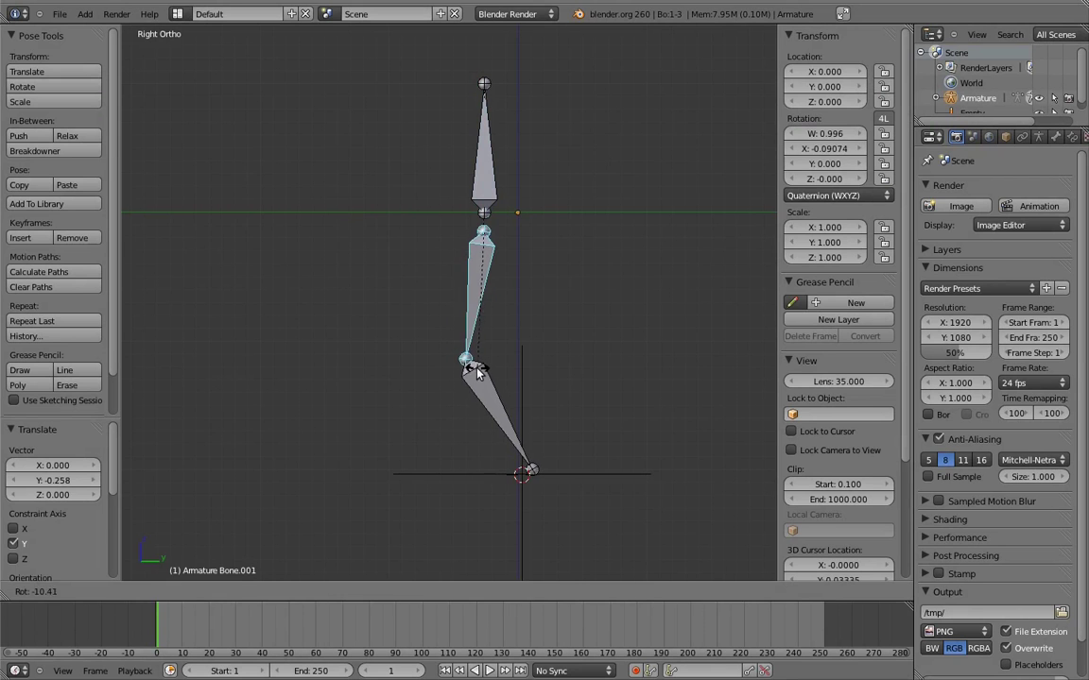
Step: Confirm the middle bone's bend and rotate Bone.002 about 1.91° on X
click(508, 428)
key(r)
click(559, 384)
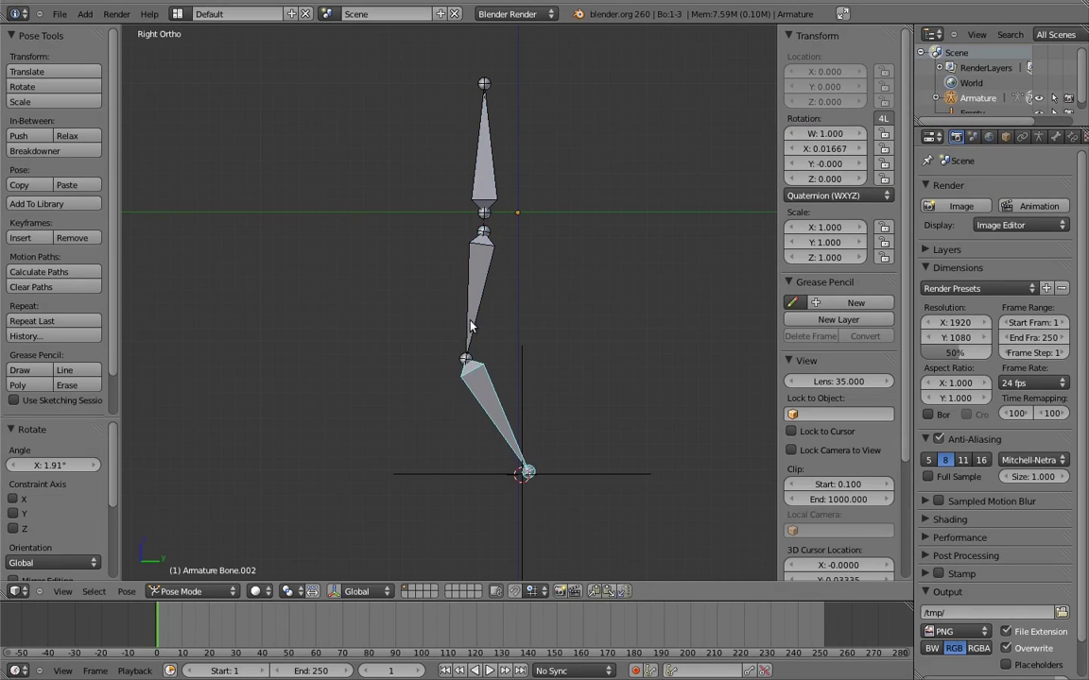